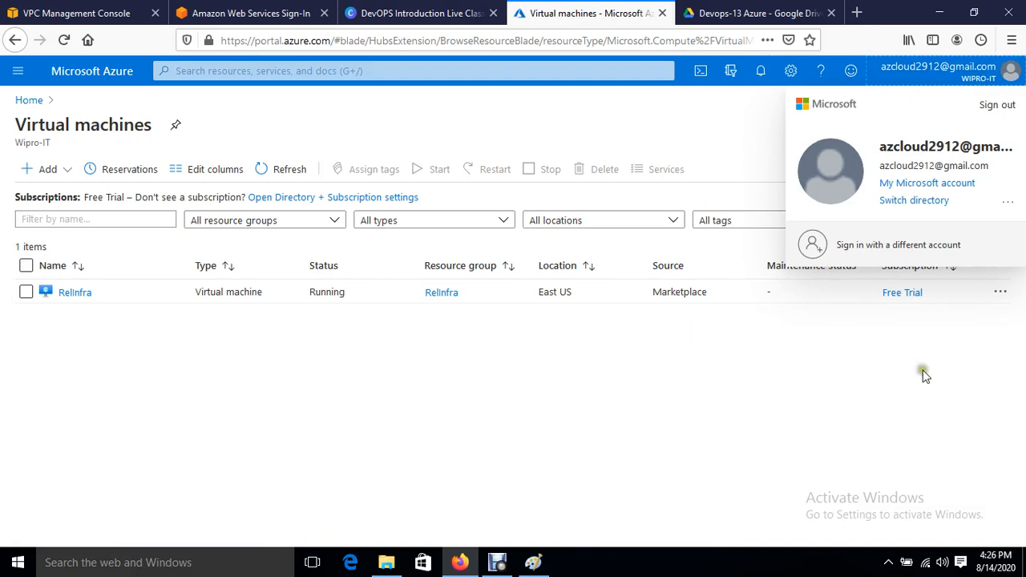
Open the Azure Active Directory overview for Wipro-IT and highlight the tenant's primary domain
left_click(878, 392)
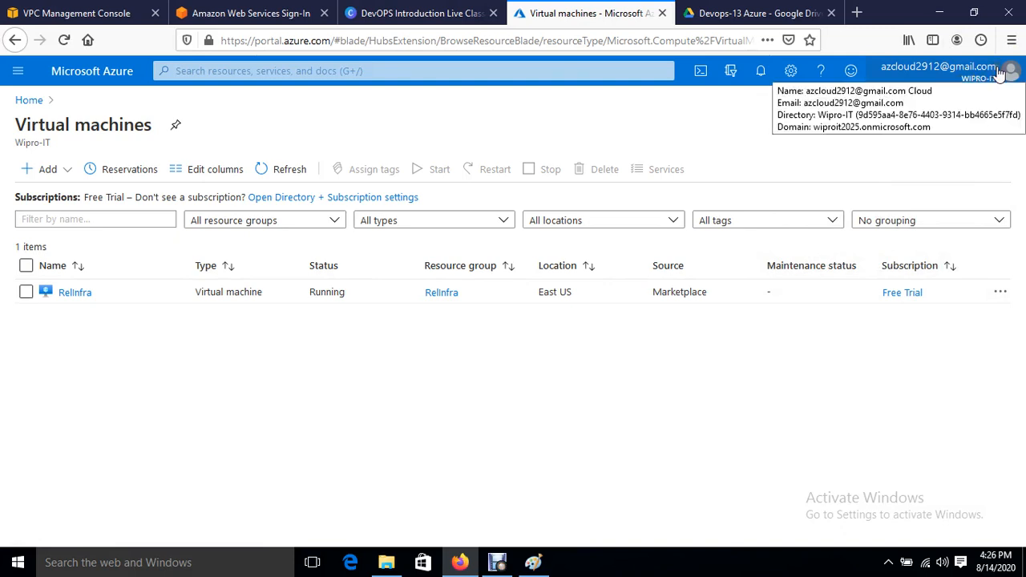
left_click(18, 71)
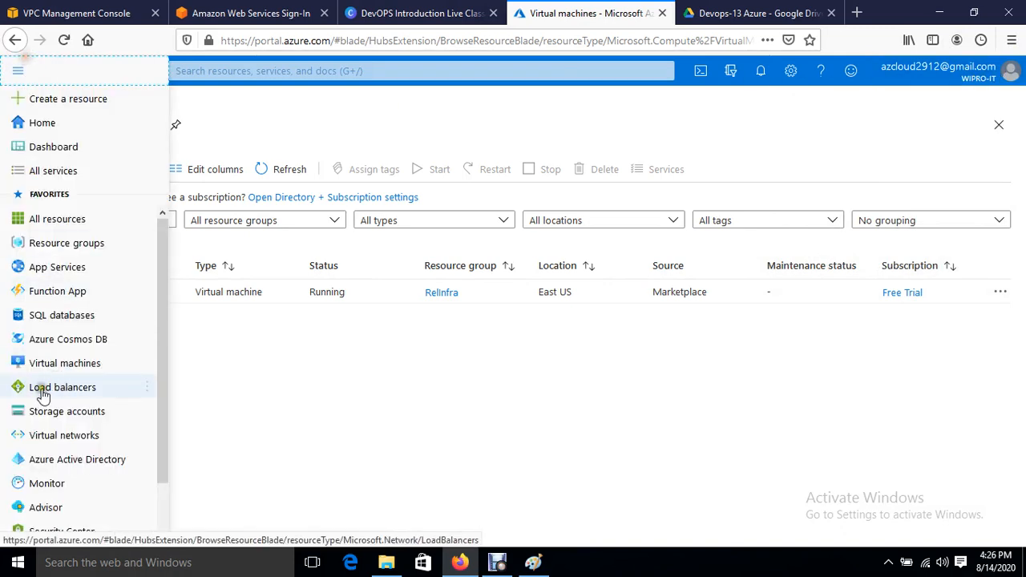
scroll(68, 457, "down", 1)
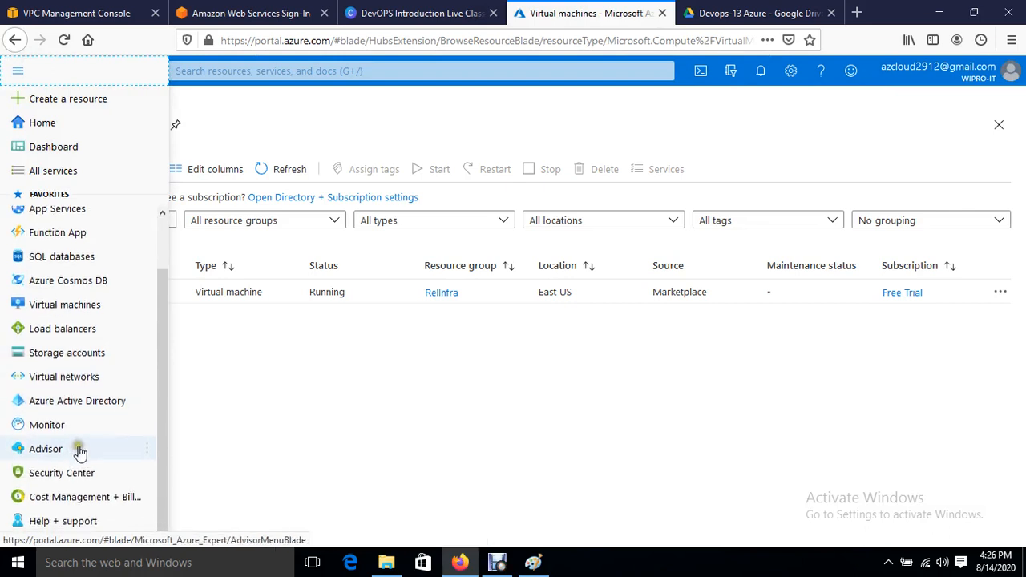
scroll(72, 441, "up", 1)
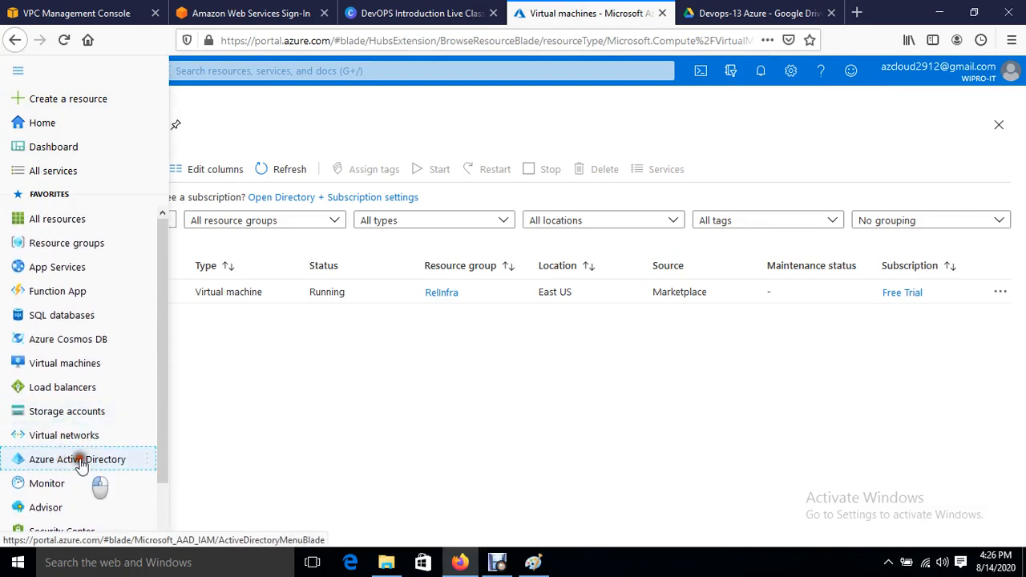
left_click(76, 459)
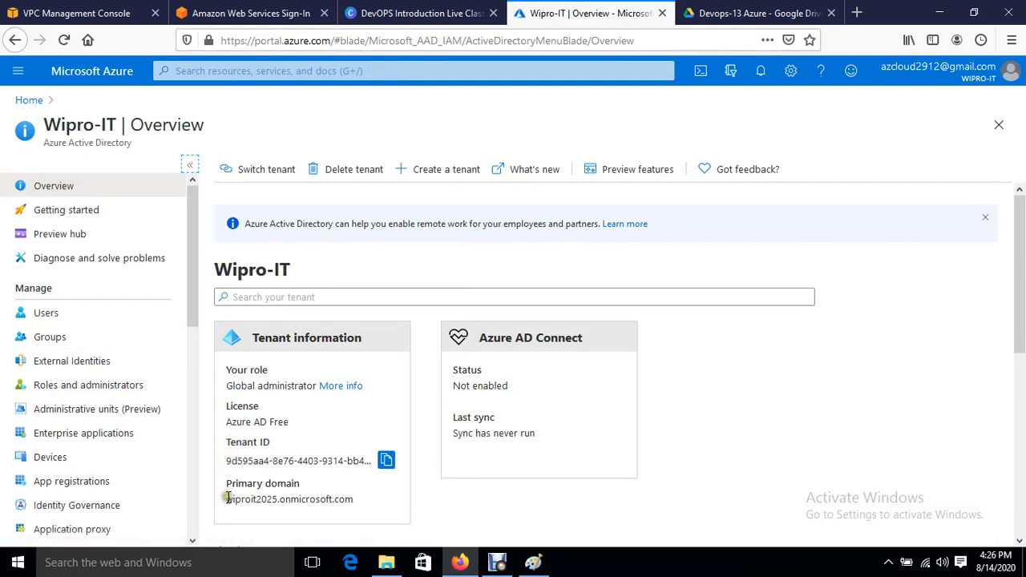
left_click_drag(227, 498, 370, 519)
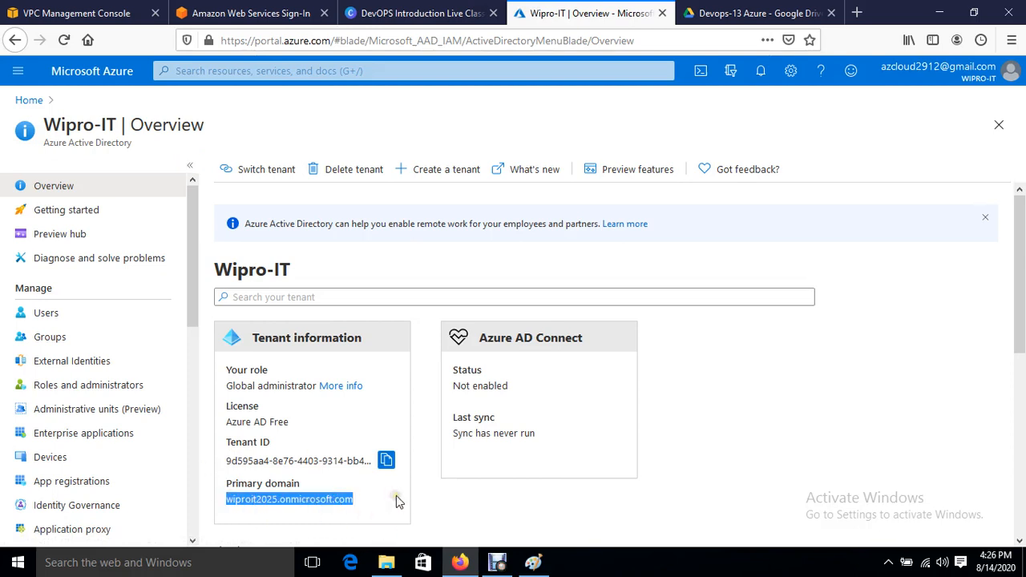
Start creating a new user in the Wipro-IT directory and fill in the user name
left_click(56, 314)
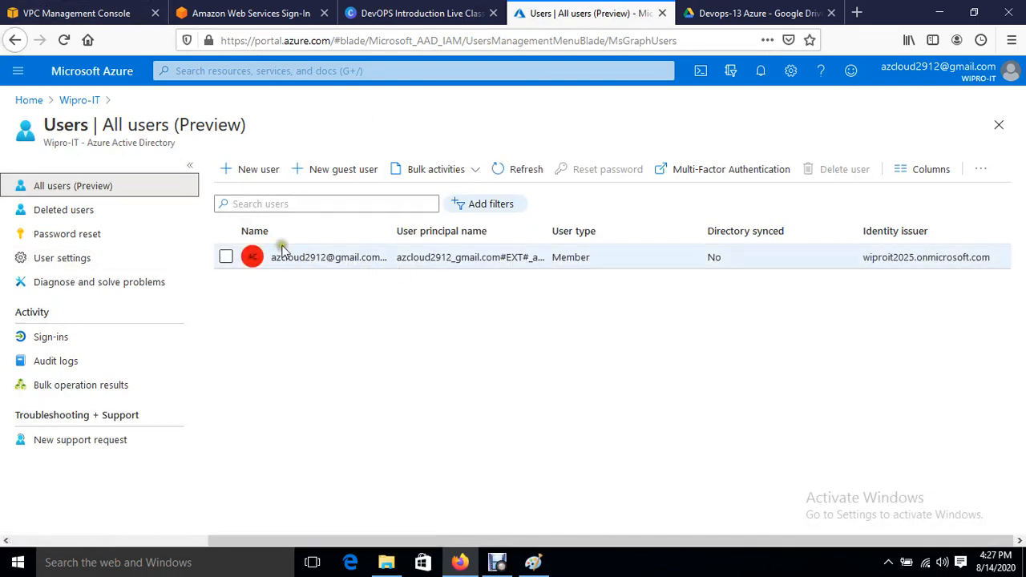
left_click(242, 176)
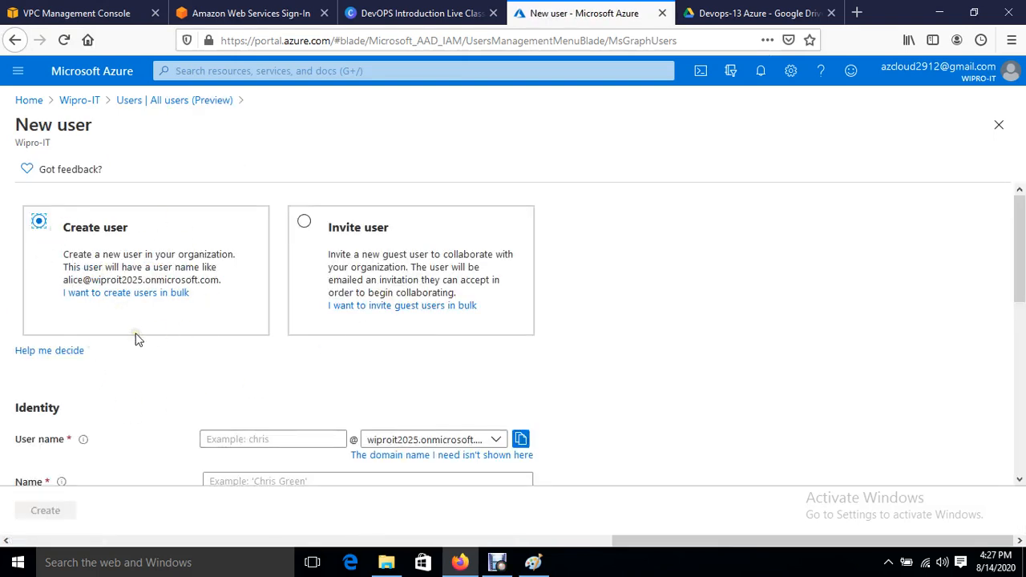
left_click(257, 436)
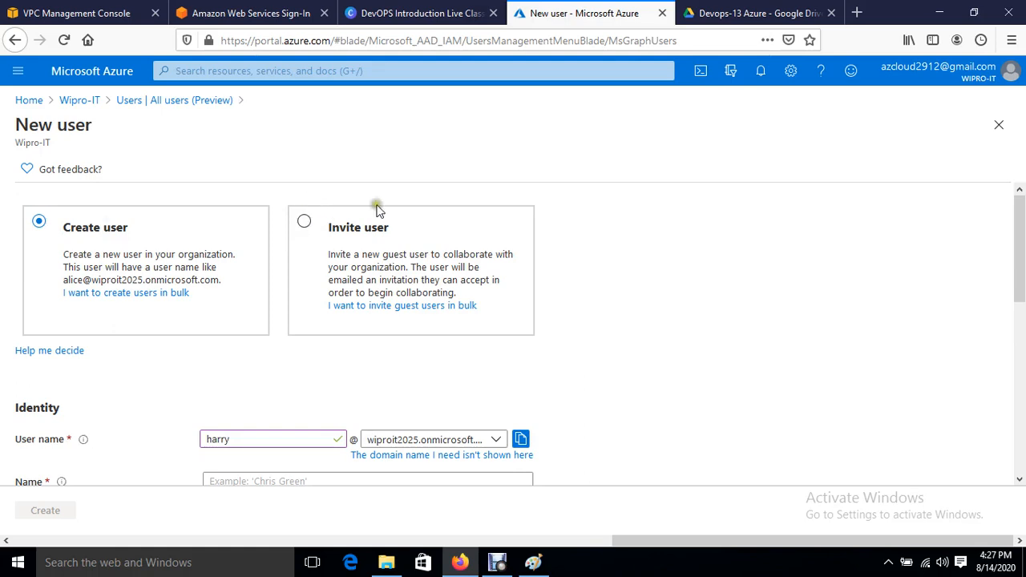
scroll(459, 449, "down", 2)
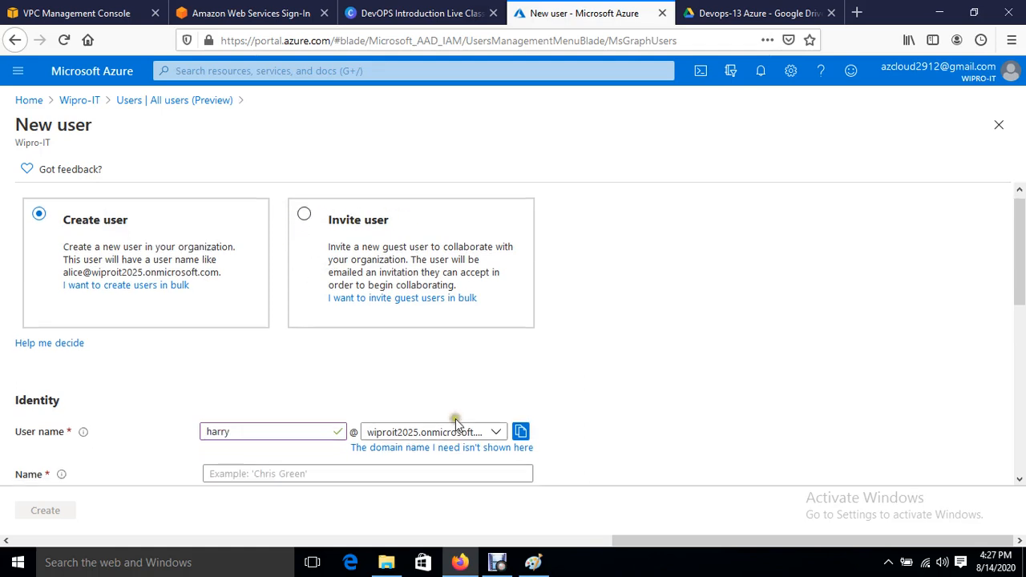
Check which domains are offered for the new user name and compare them with the signed-in account's directory
left_click(442, 363)
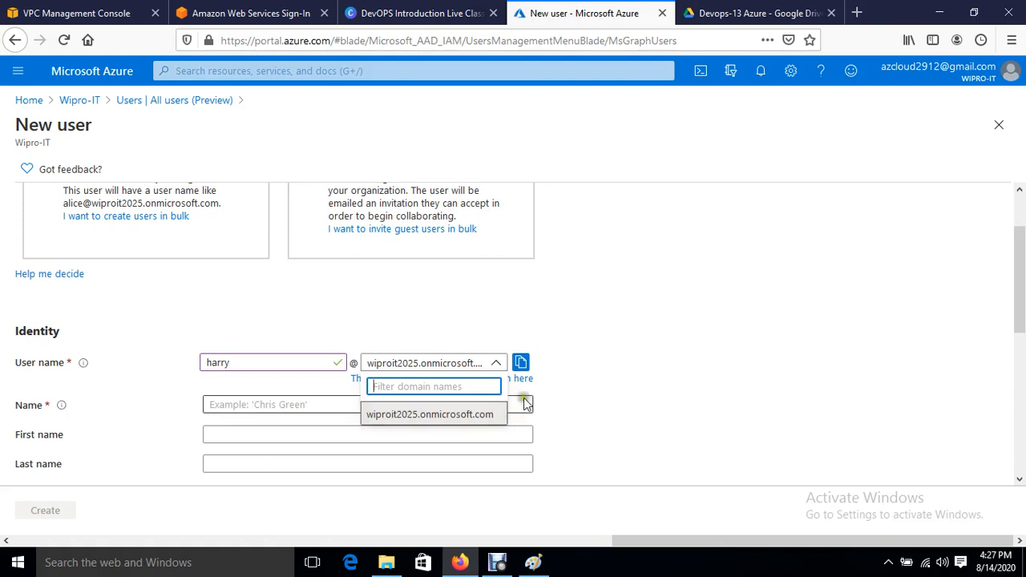
left_click(602, 391)
left_click(436, 430)
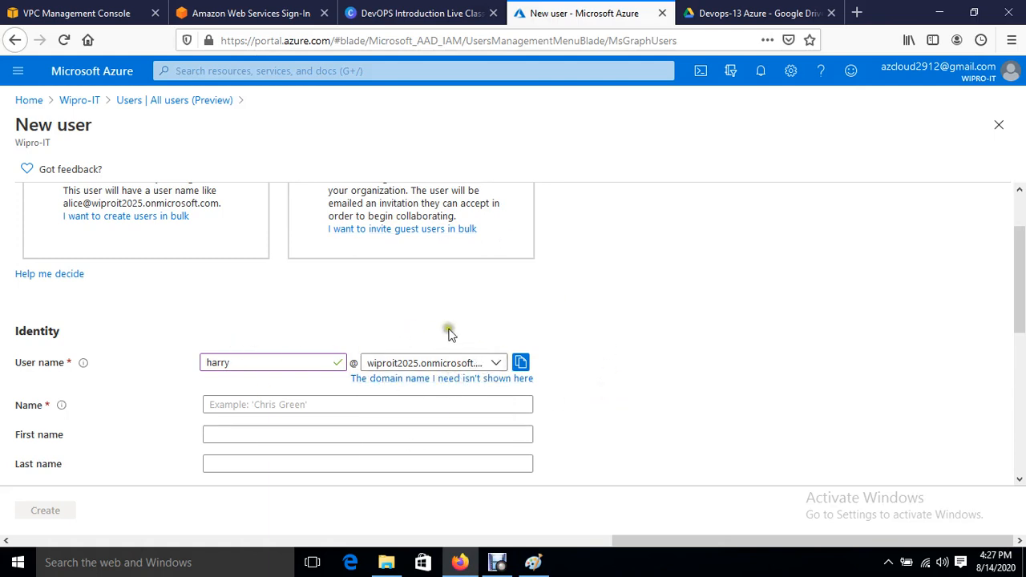
left_click(474, 362)
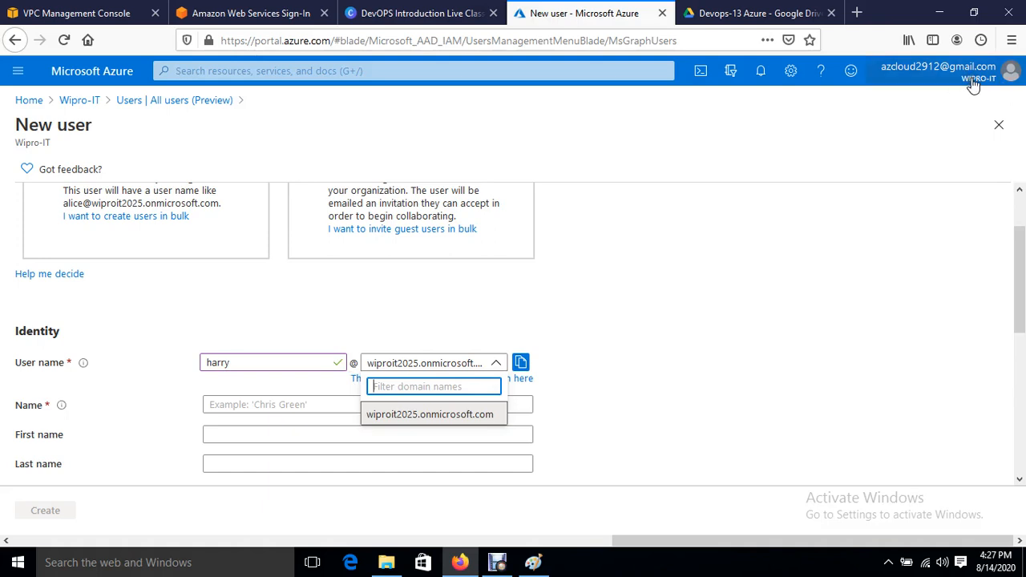
mouse_move(973, 85)
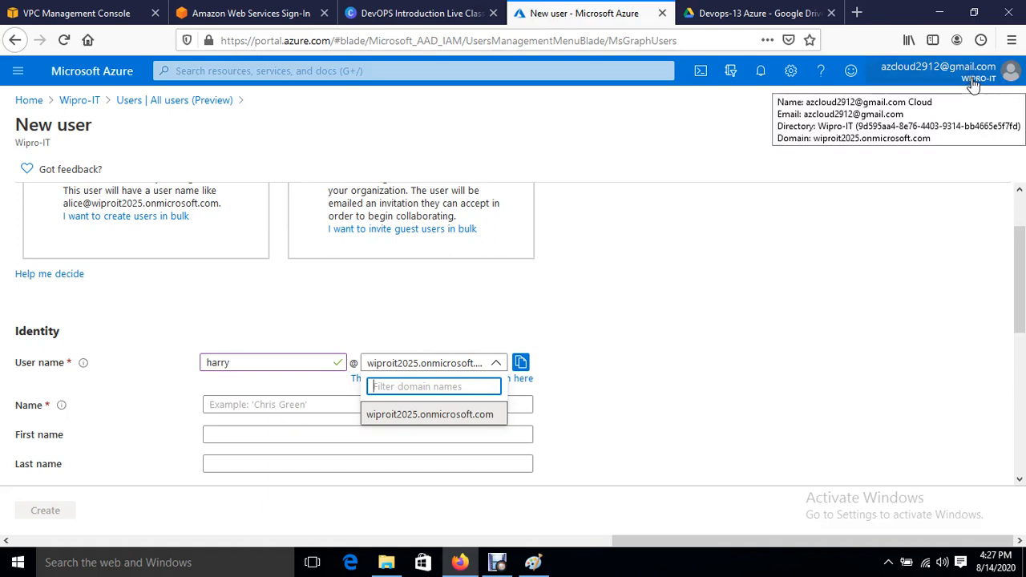
left_click(972, 85)
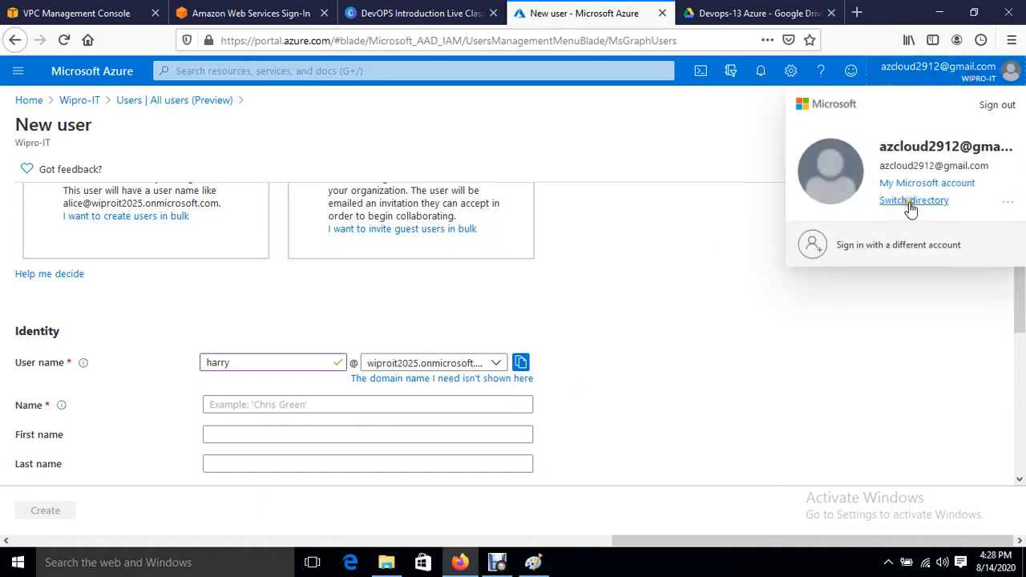
left_click(486, 363)
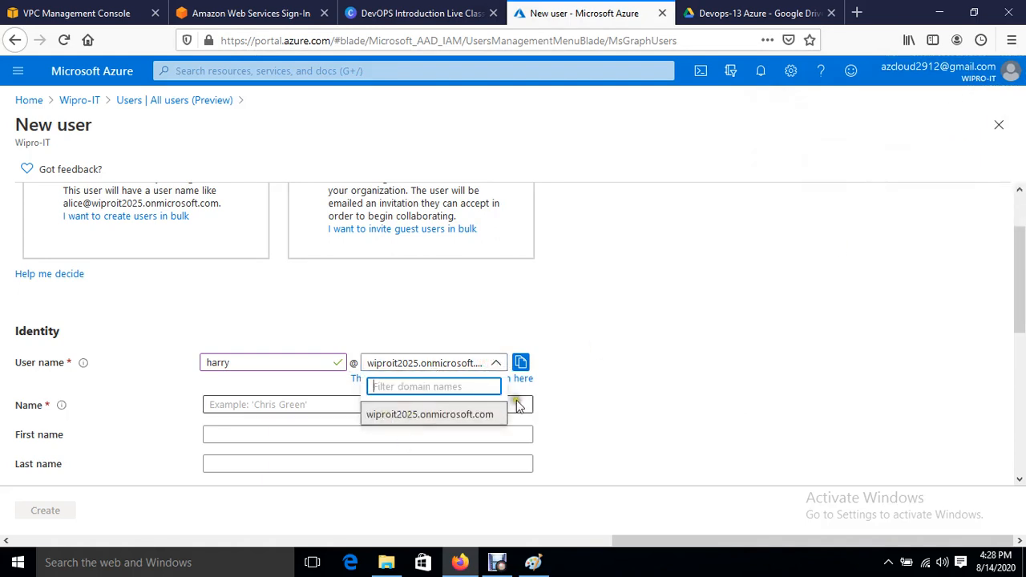
Switch to the HCL-IT directory, abandoning the unsaved user form and declining to save the browser login
left_click(978, 72)
left_click(759, 392)
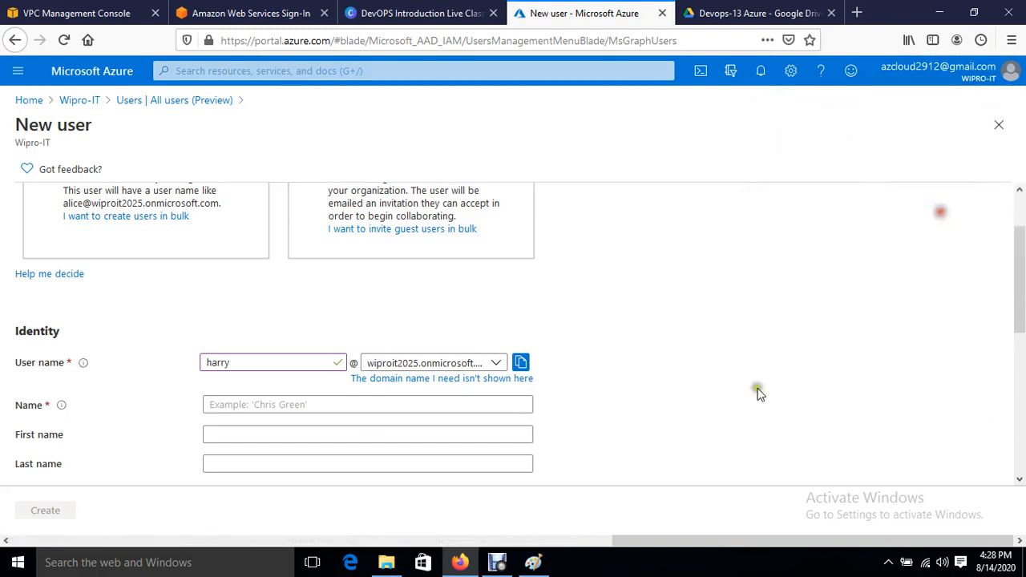
scroll(845, 465, "down", 3)
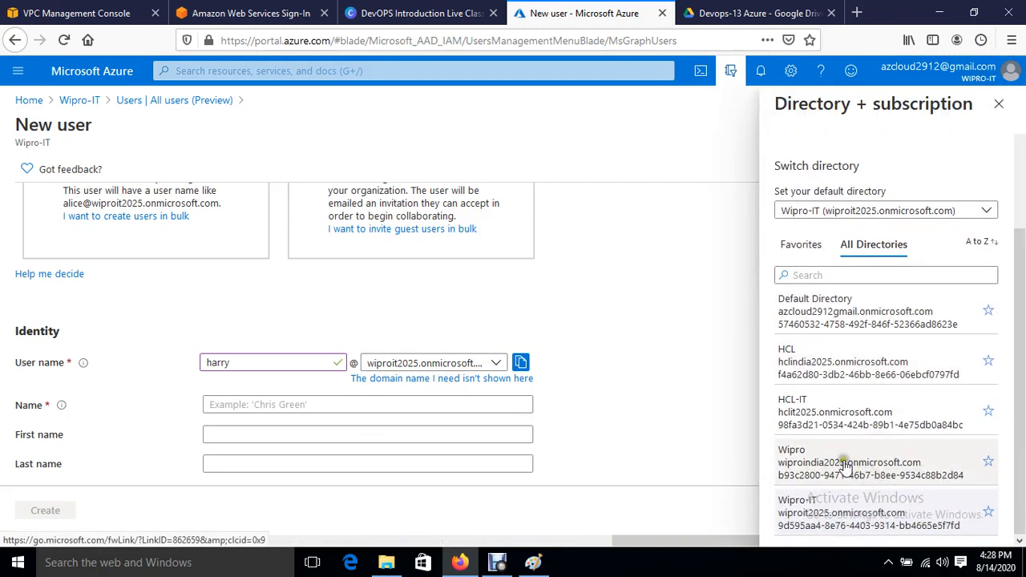
left_click(864, 401)
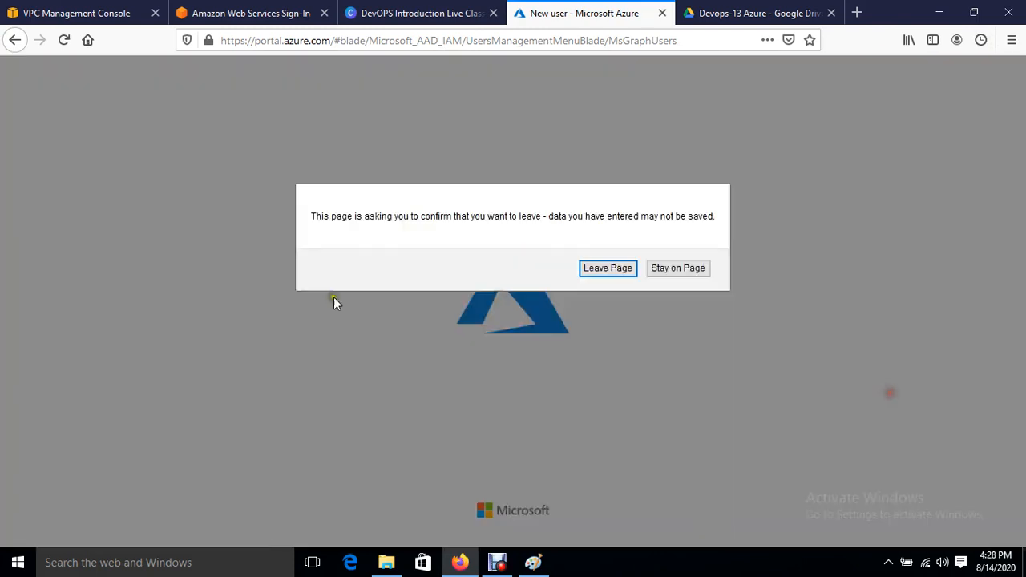
left_click(608, 268)
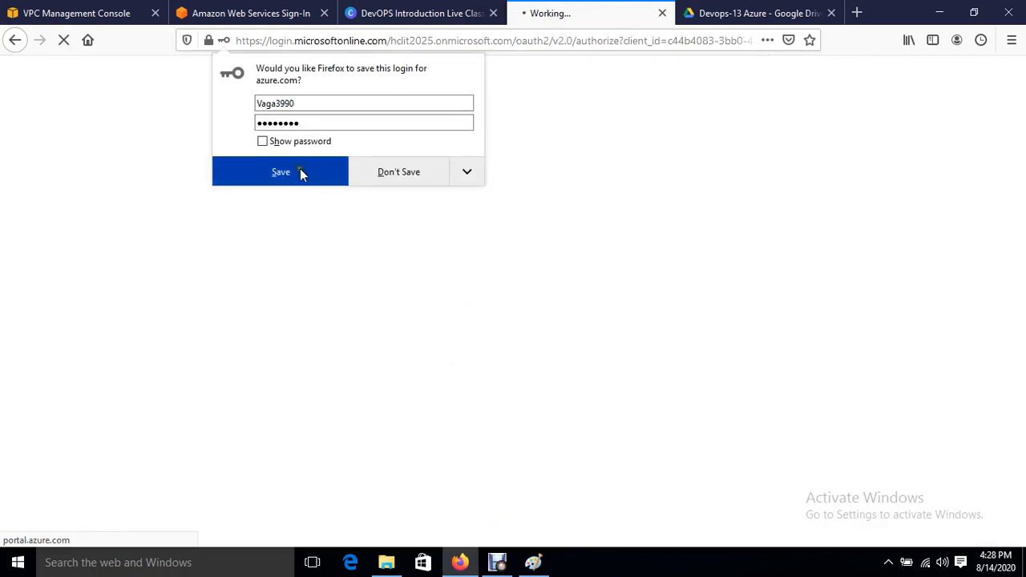
left_click(400, 175)
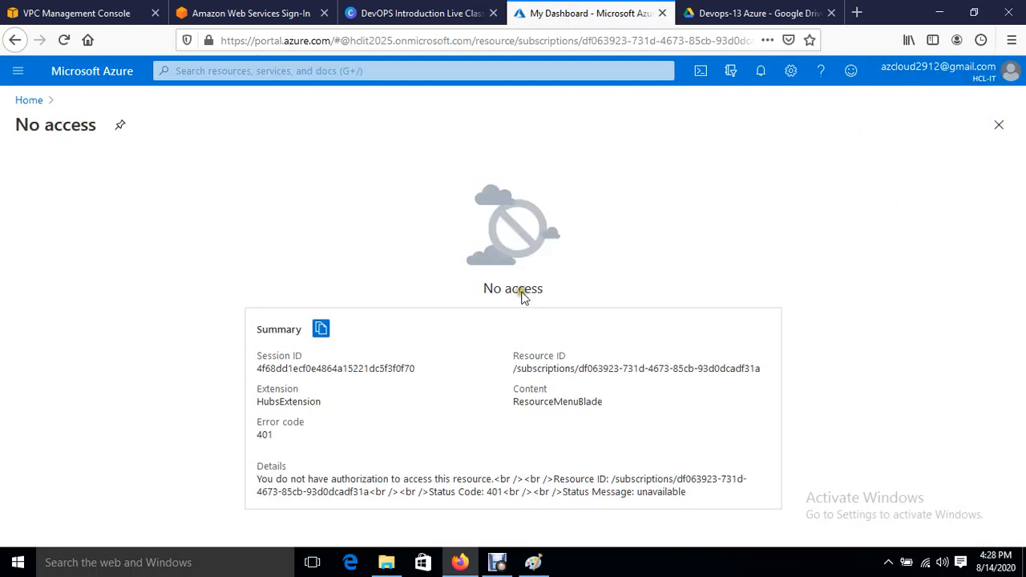
Open a new user form in HCL-IT's Azure Active Directory and examine the domains offered for the user name
left_click(18, 70)
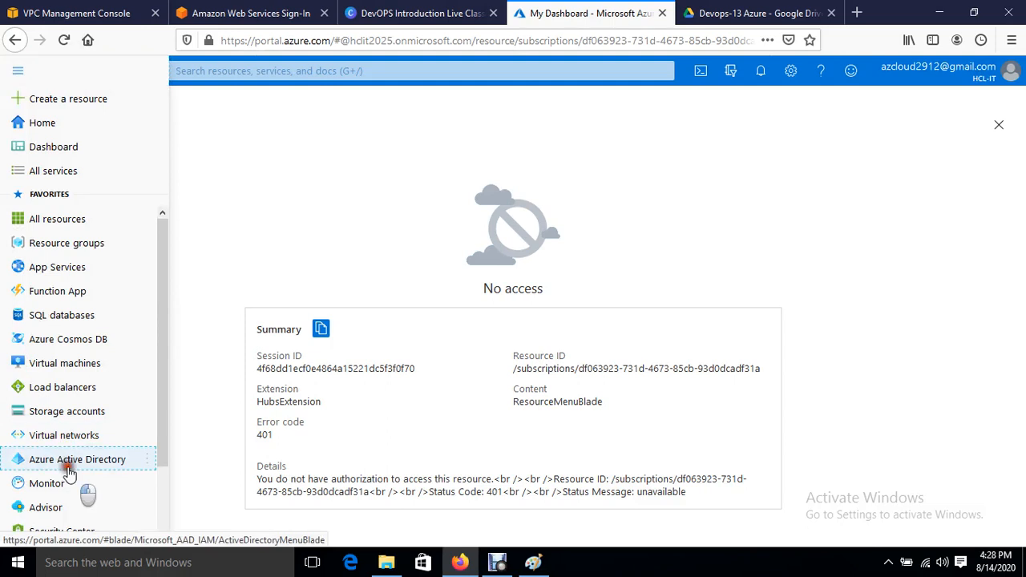
left_click(68, 461)
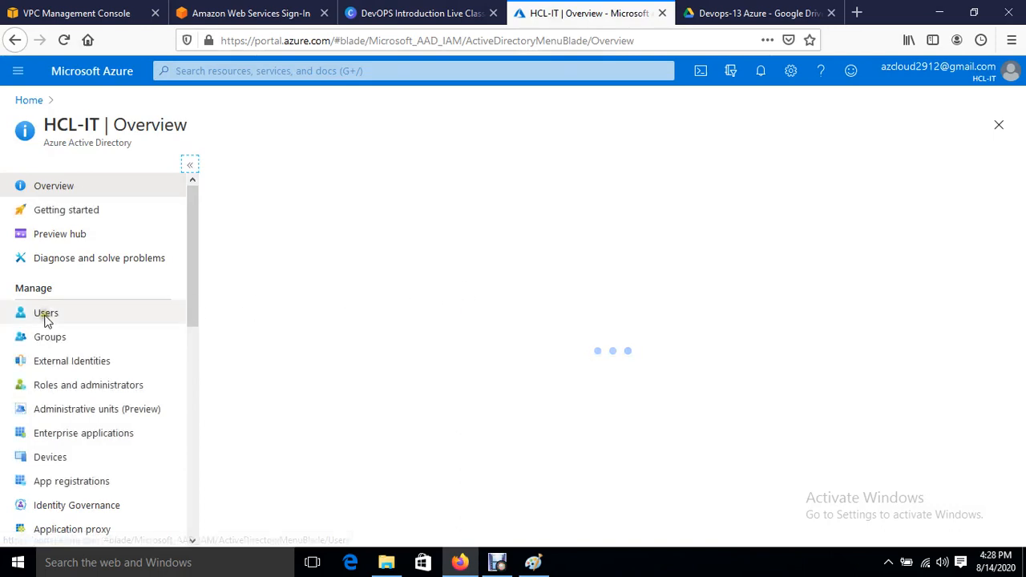
left_click(46, 316)
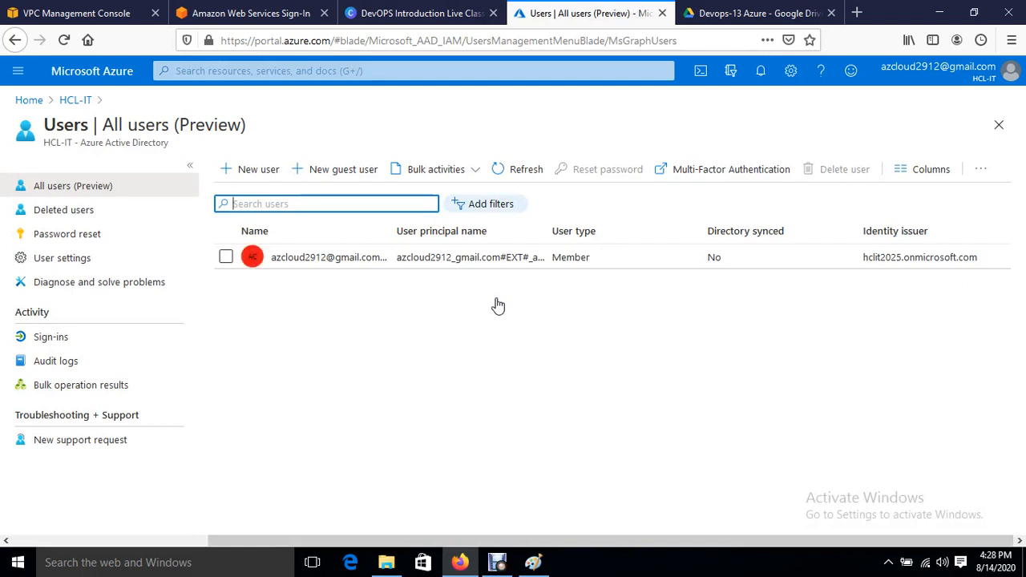
left_click(249, 169)
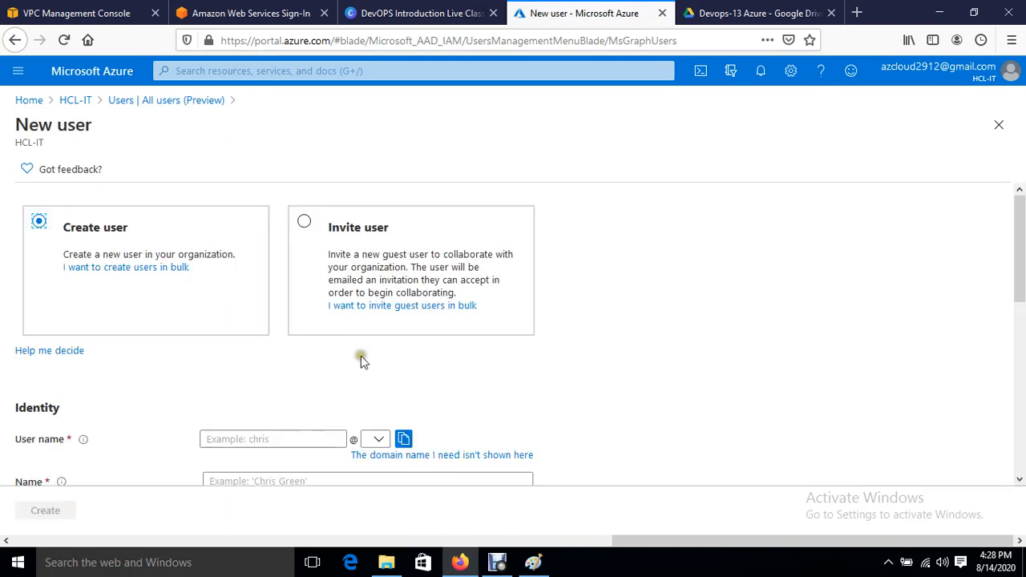
scroll(361, 408, "down", 2)
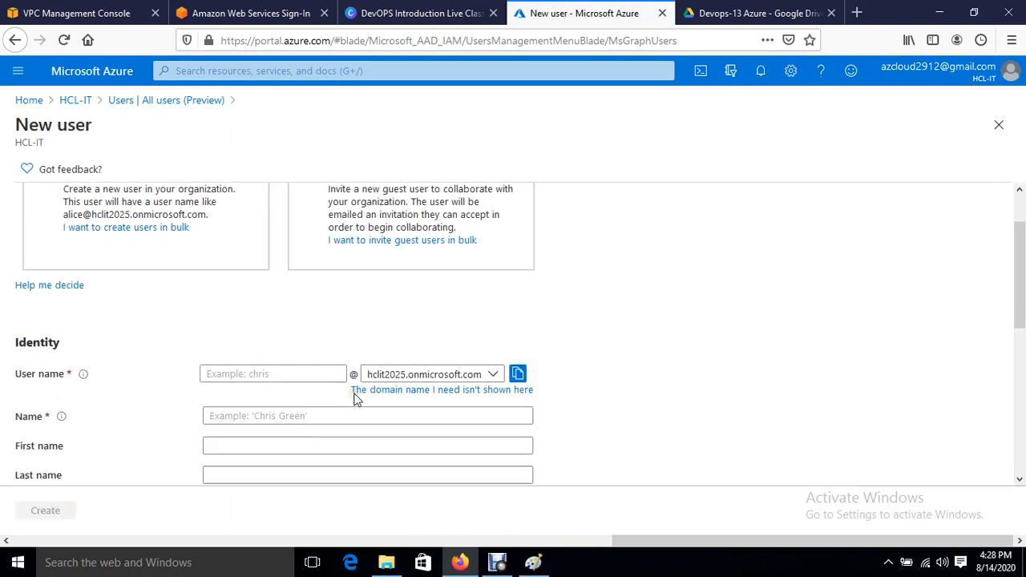
left_click(449, 361)
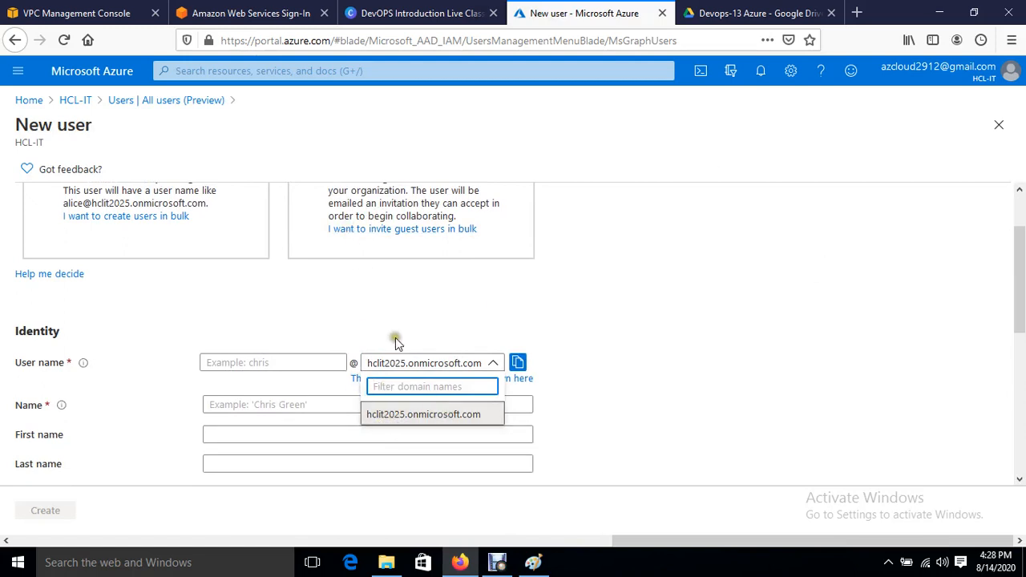
Switch back to the Wipro-IT directory and decline saving the browser login
left_click(979, 78)
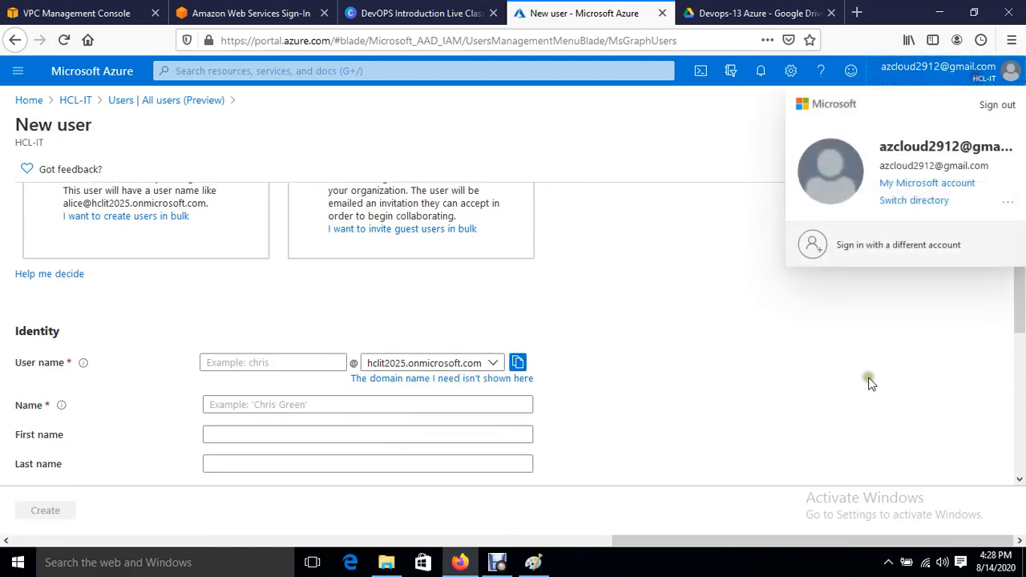
left_click(914, 199)
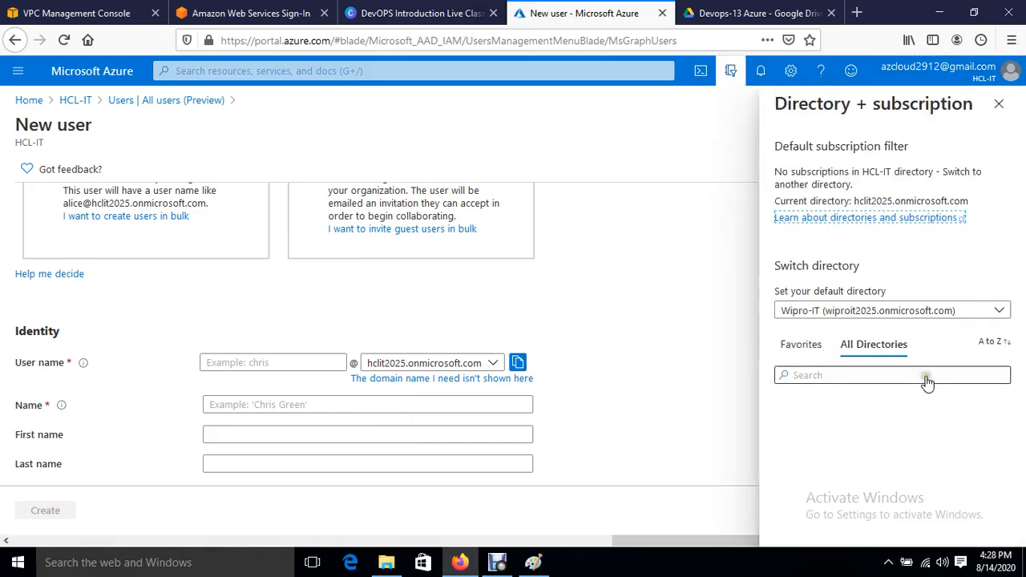
scroll(852, 481, "down", 1)
left_click(847, 506)
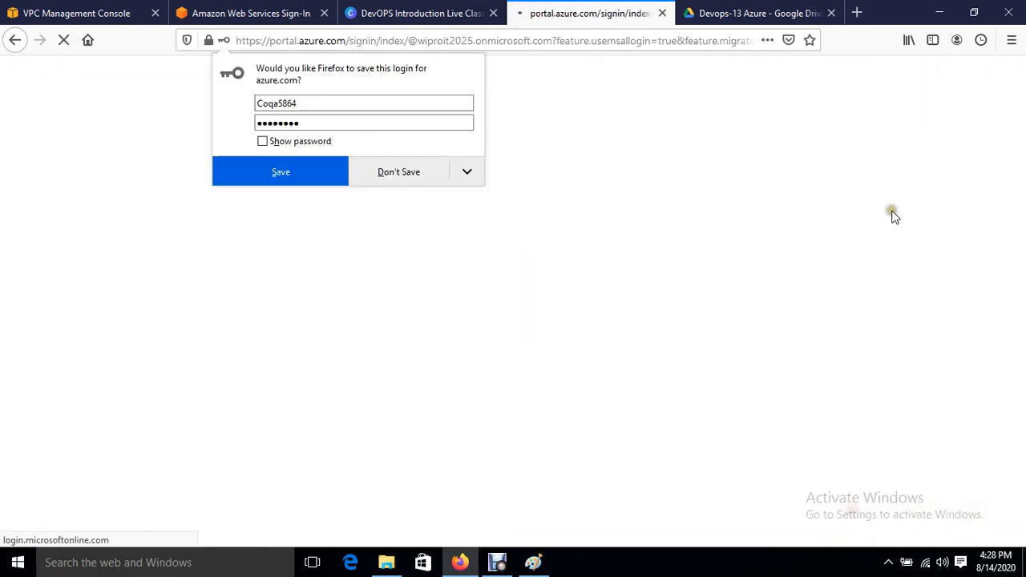
left_click(384, 172)
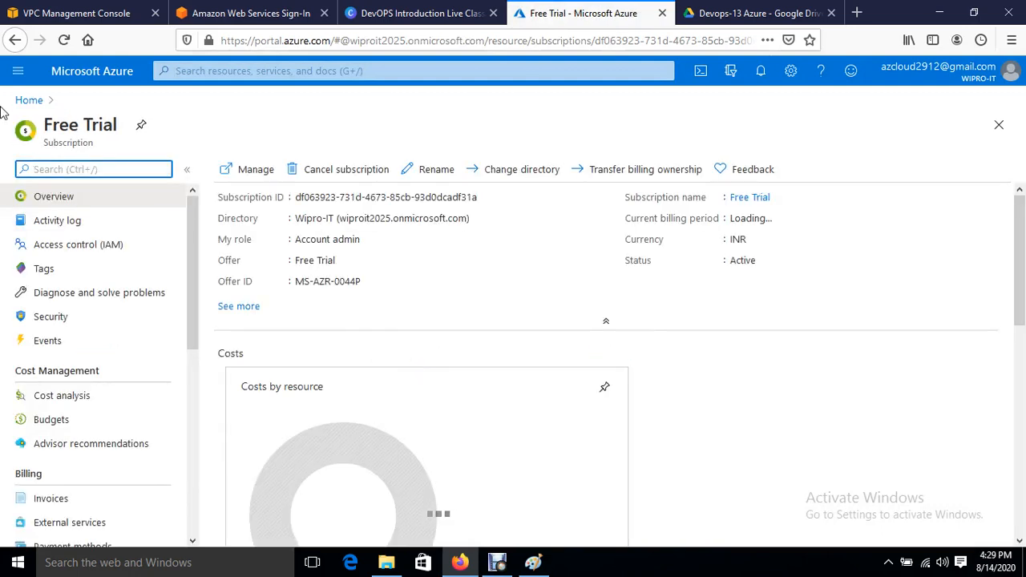
Open the form for creating a new user among Wipro-IT's Azure Active Directory users
left_click(18, 71)
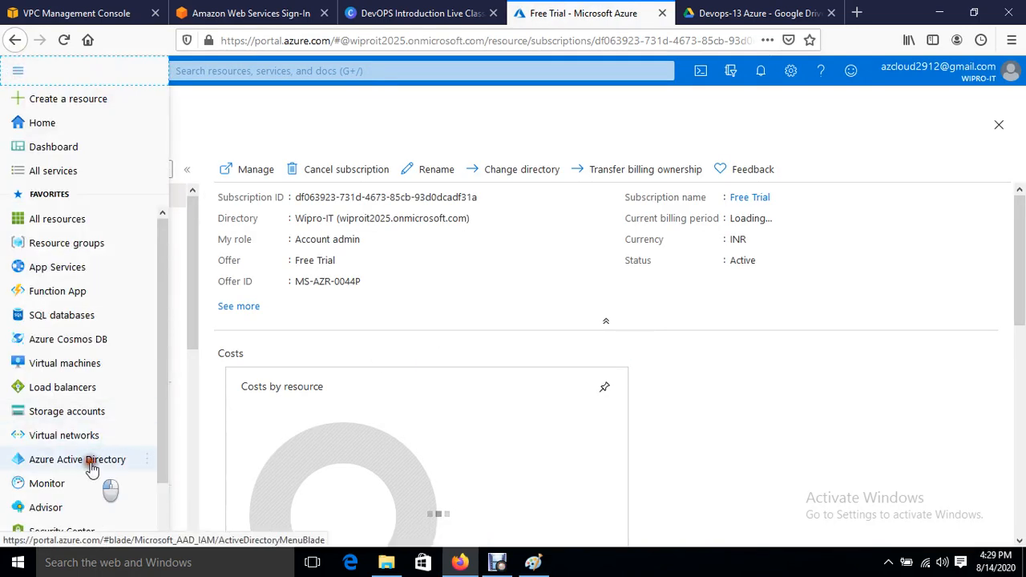
left_click(90, 469)
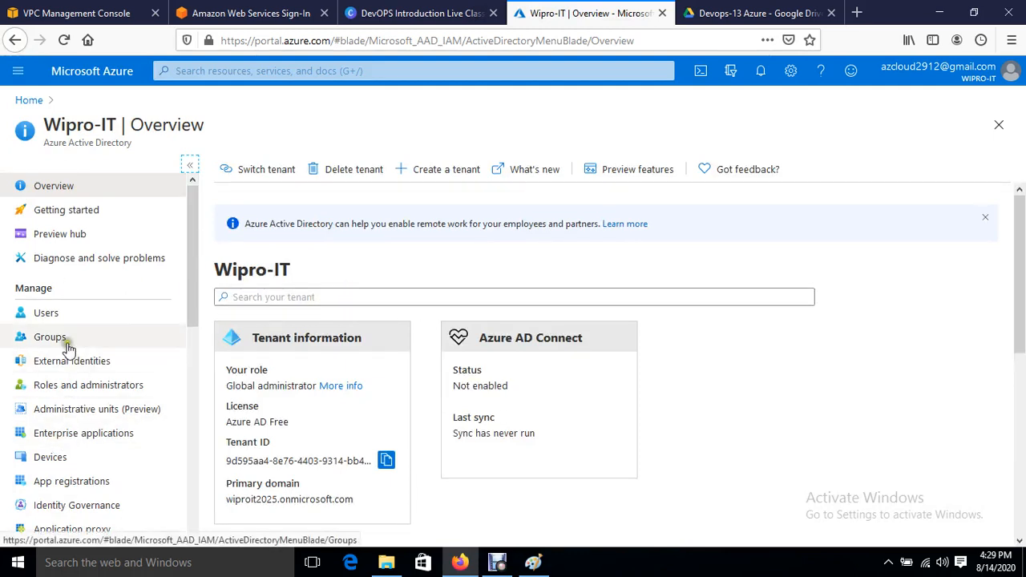
left_click(78, 315)
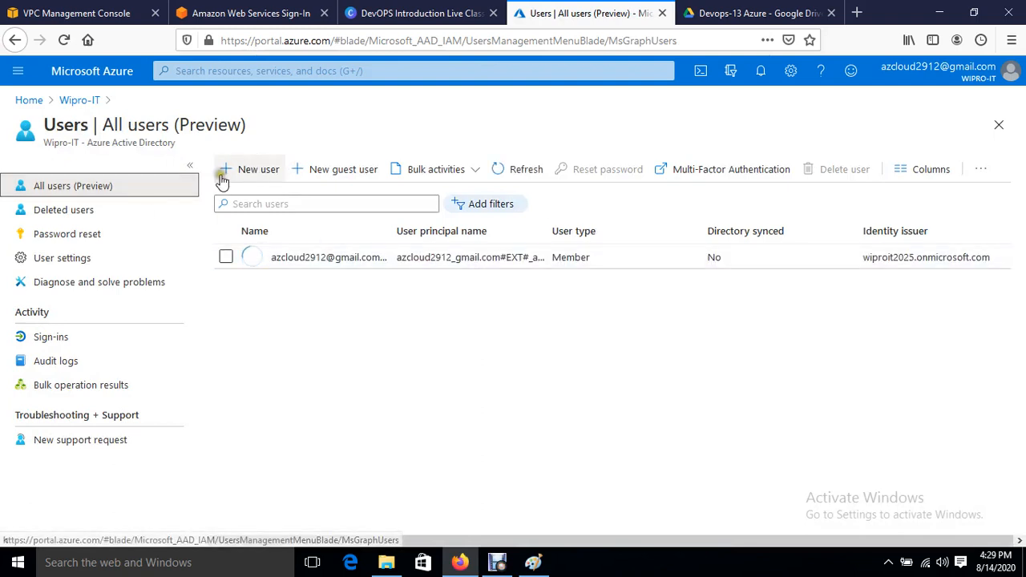
left_click(224, 171)
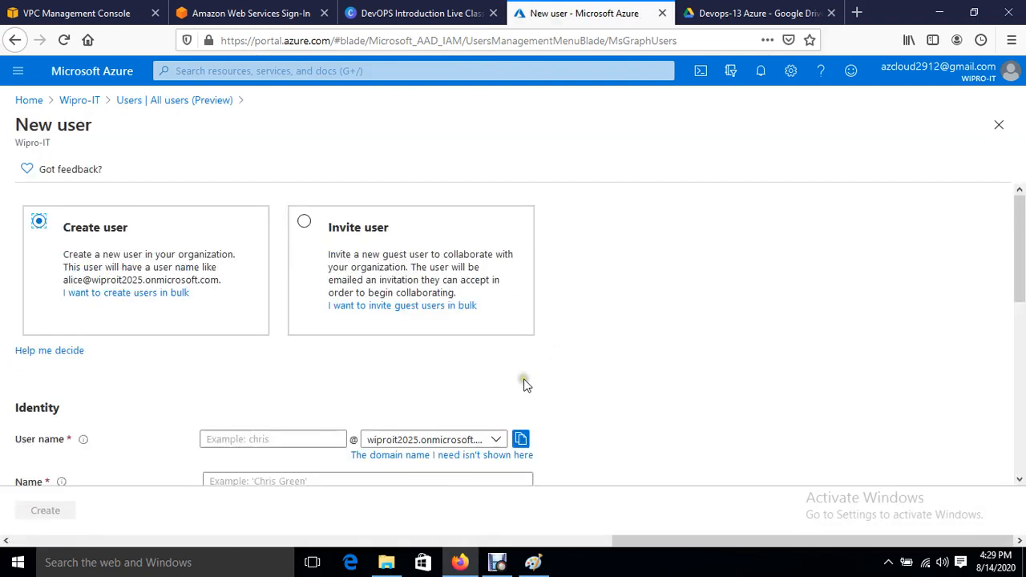
Fill in the new user's user name, display name, first name and last name in the Identity section
left_click(287, 436)
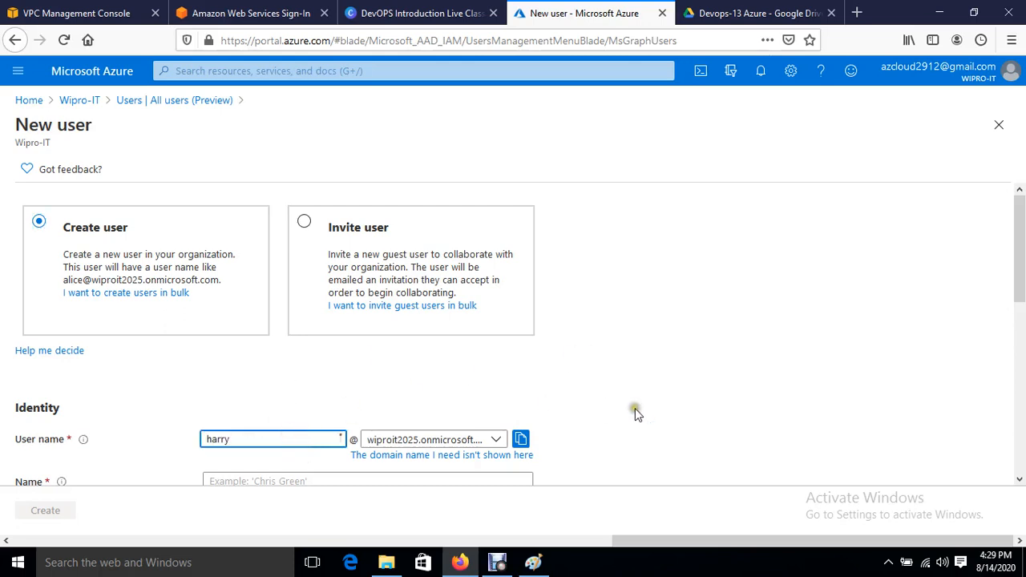
scroll(366, 419, "down", 2)
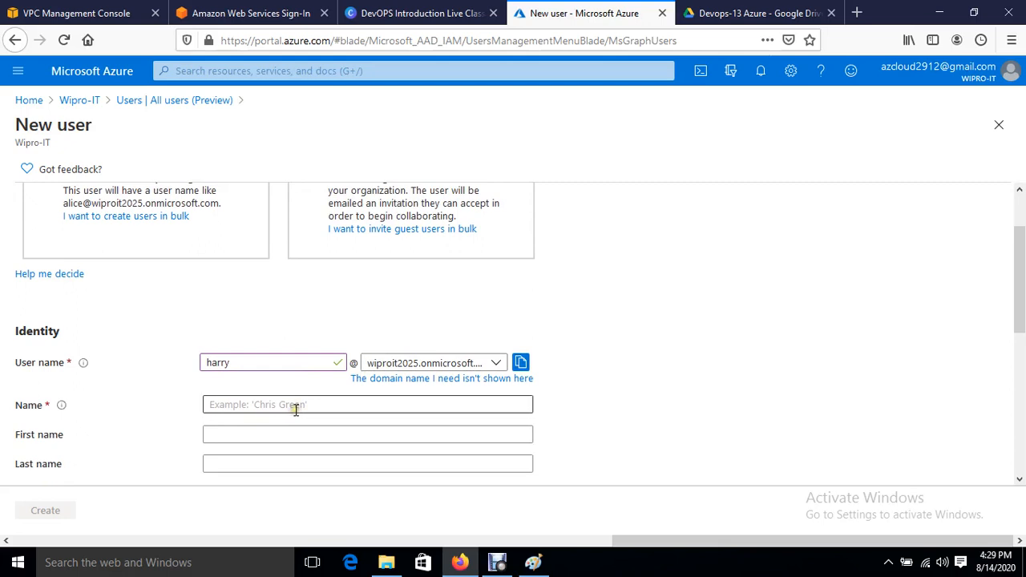
left_click(296, 410)
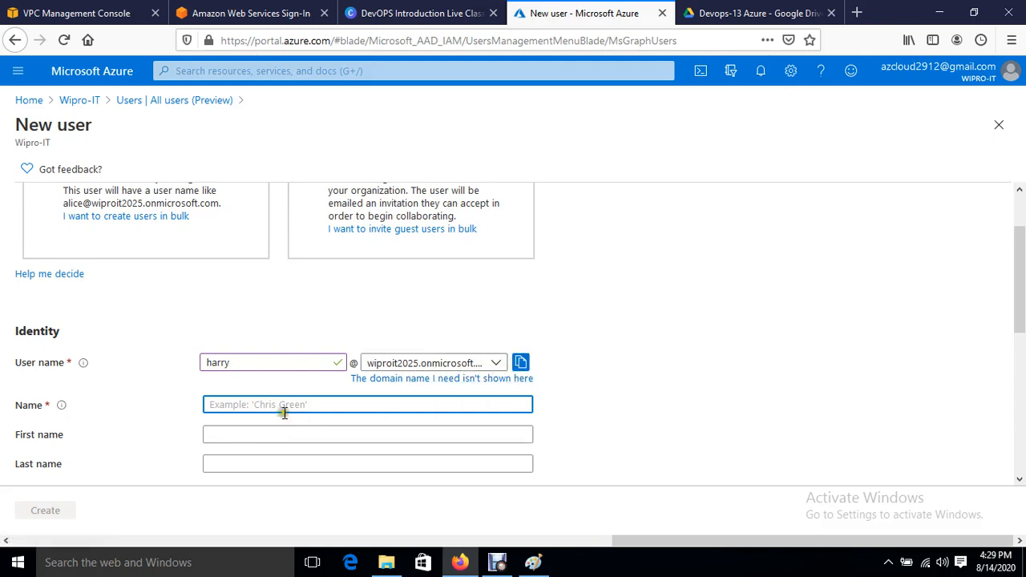
type("Harry")
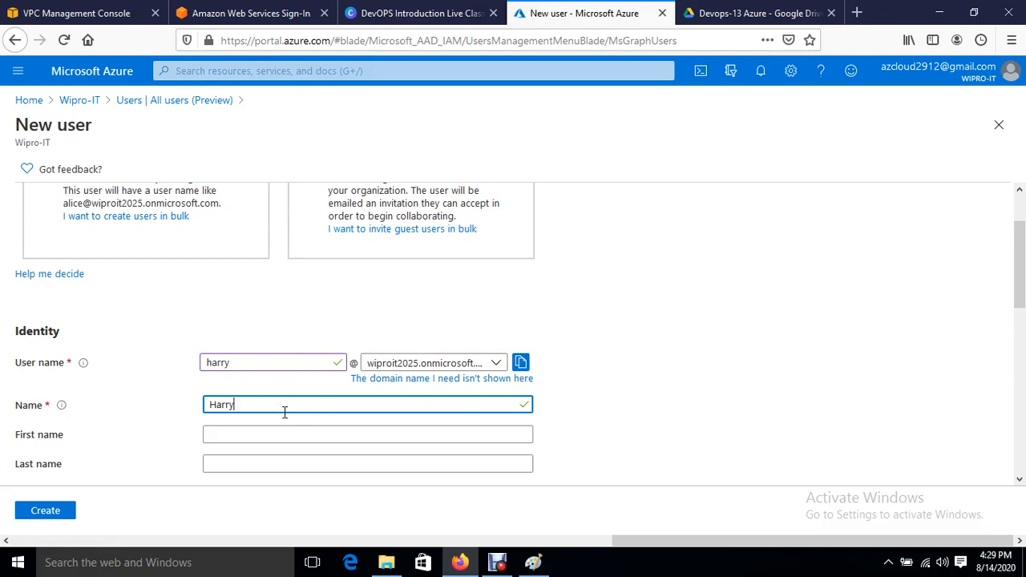
key("Tab")
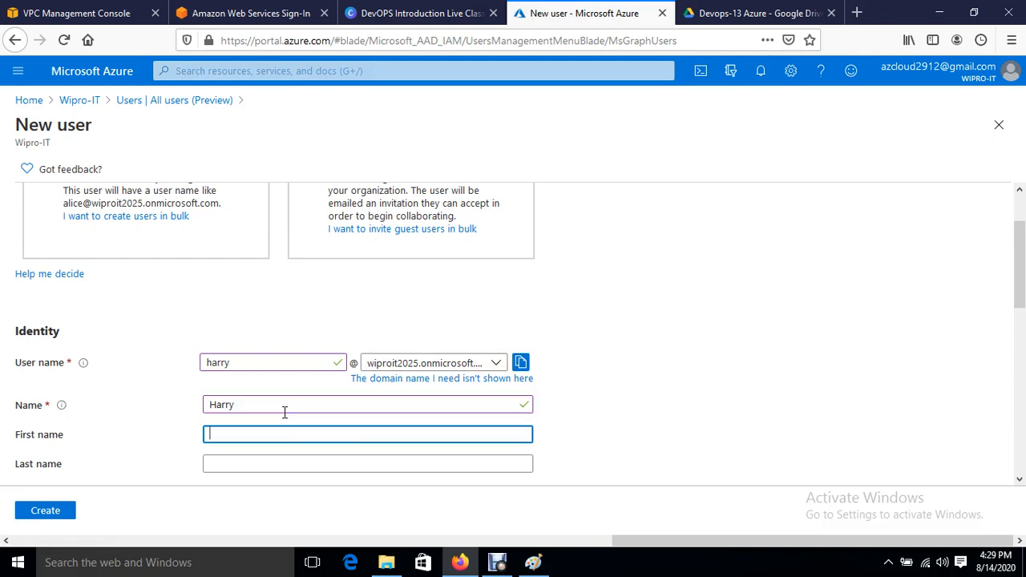
type("Harry")
key("Tab")
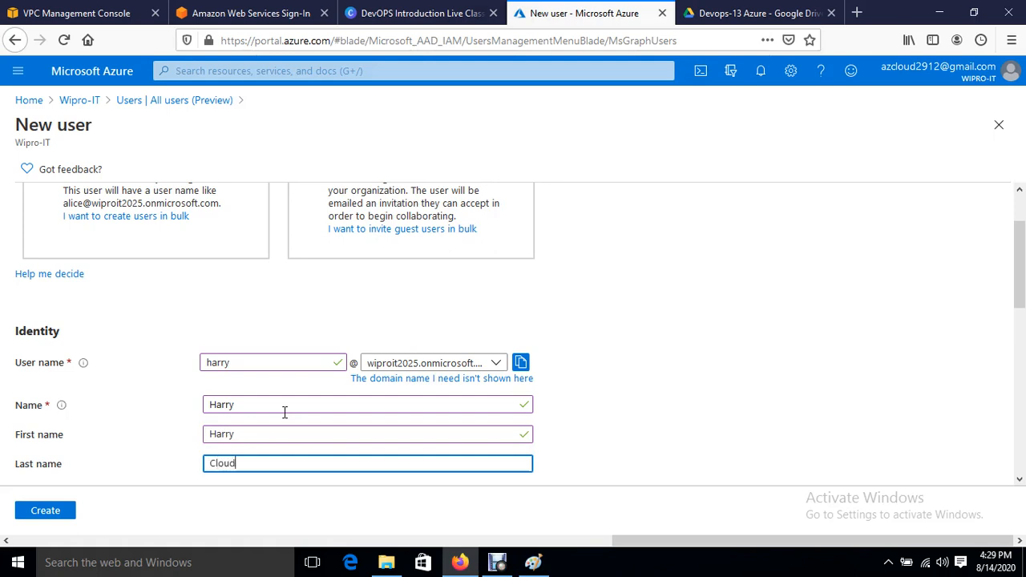
Choose to create the password manually and enter the new user's initial password
scroll(285, 412, "down", 2)
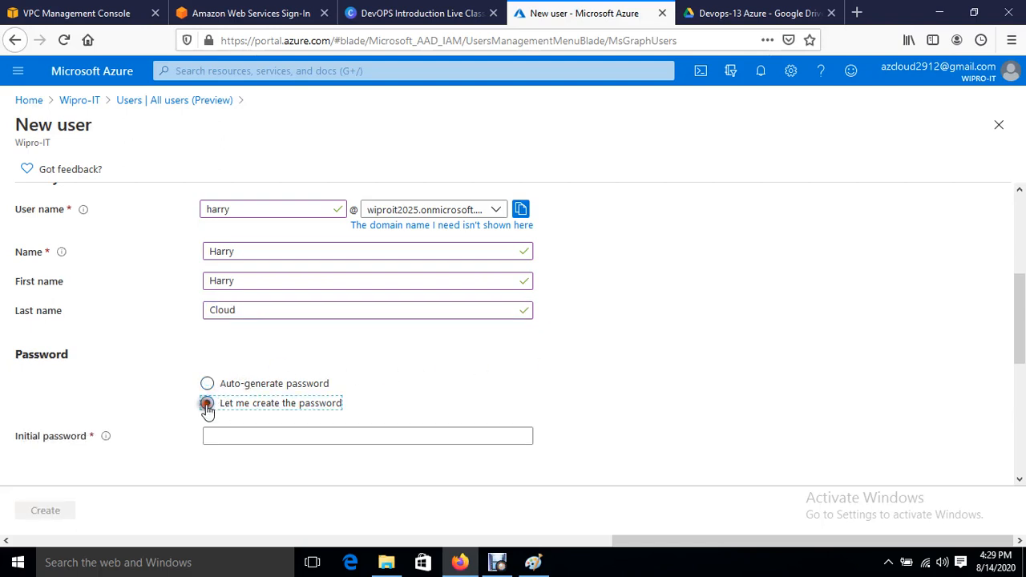
left_click(277, 436)
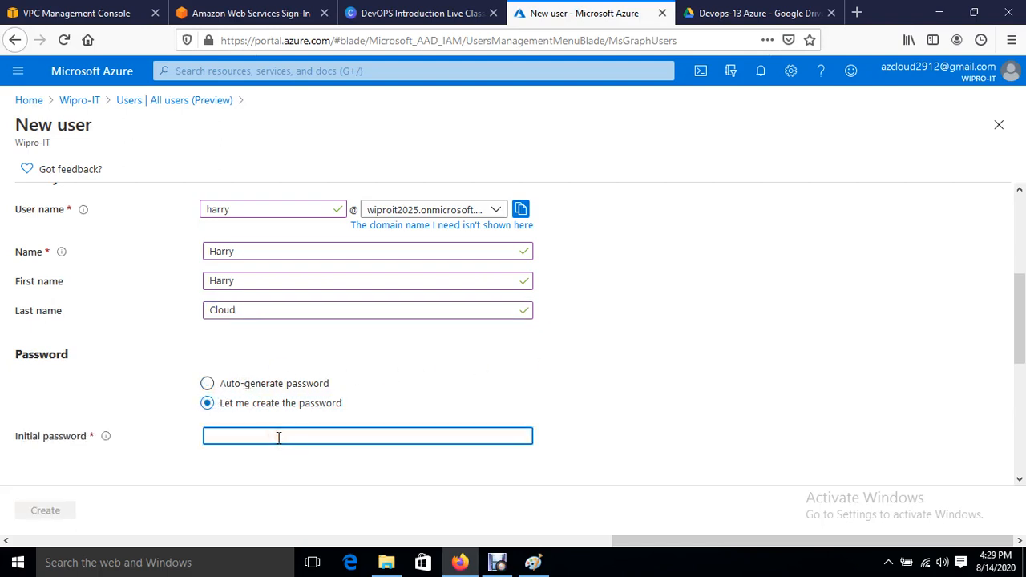
type("P")
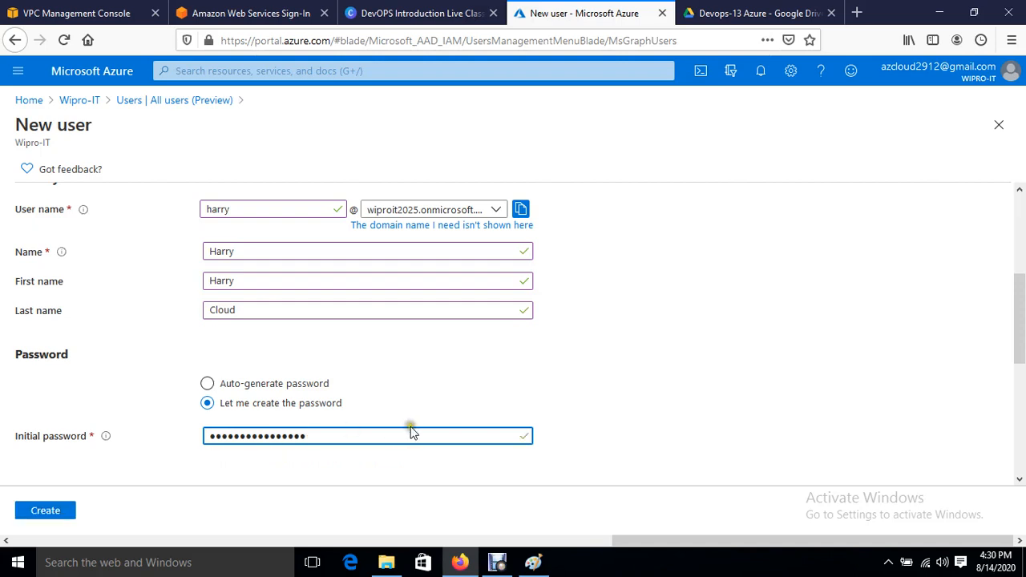
Open the directory roles for the new user and examine the admin roles and their descriptions
scroll(411, 433, "down", 5)
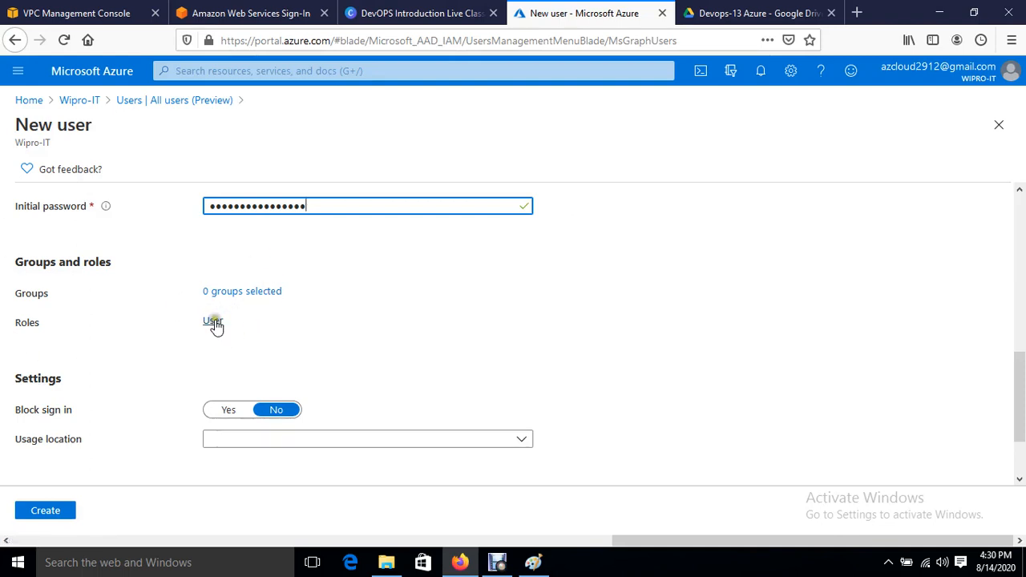
left_click(213, 322)
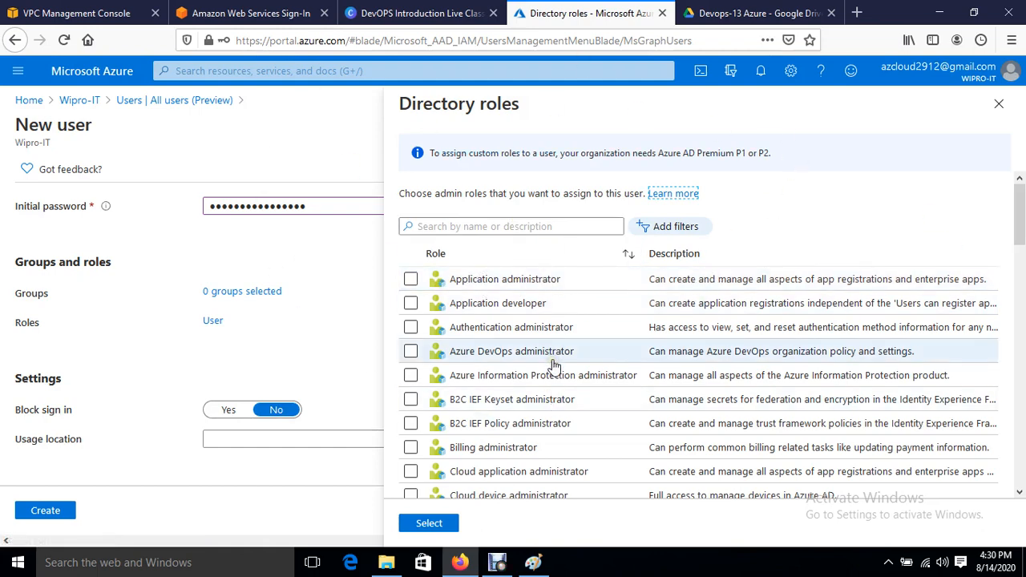
scroll(553, 365, "down", 3)
scroll(553, 365, "up", 3)
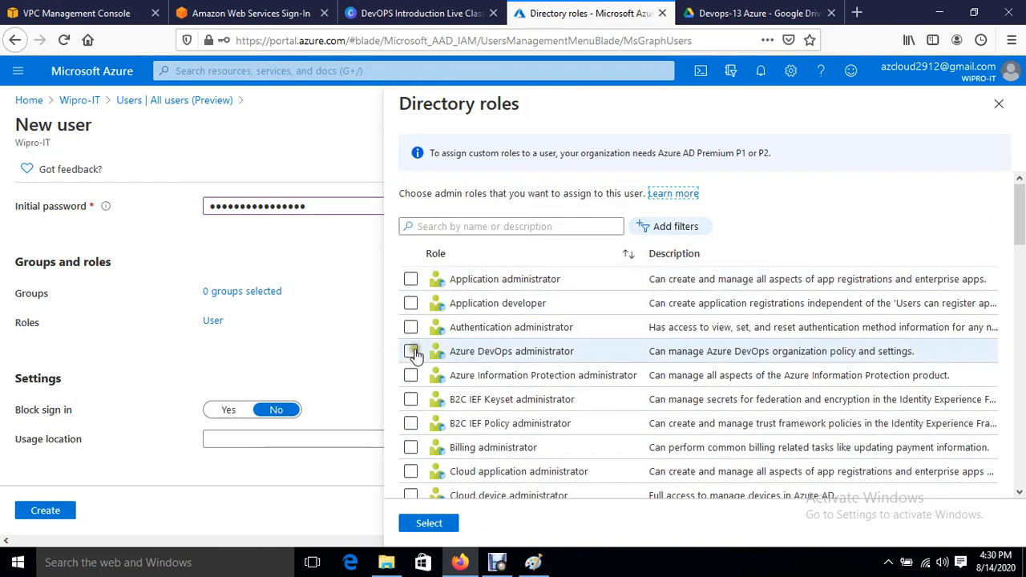
scroll(464, 395, "down", 4)
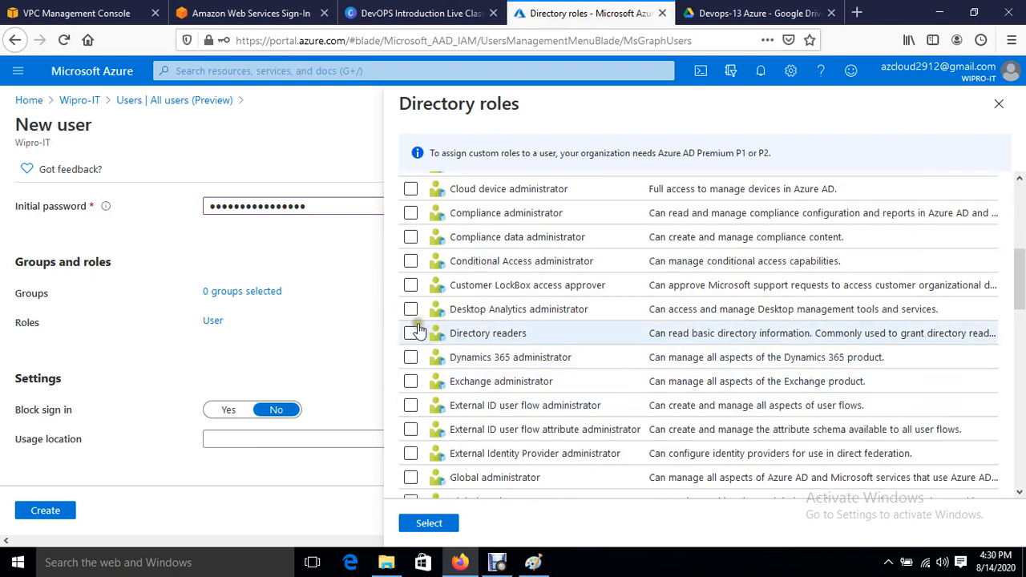
scroll(529, 403, "down", 1)
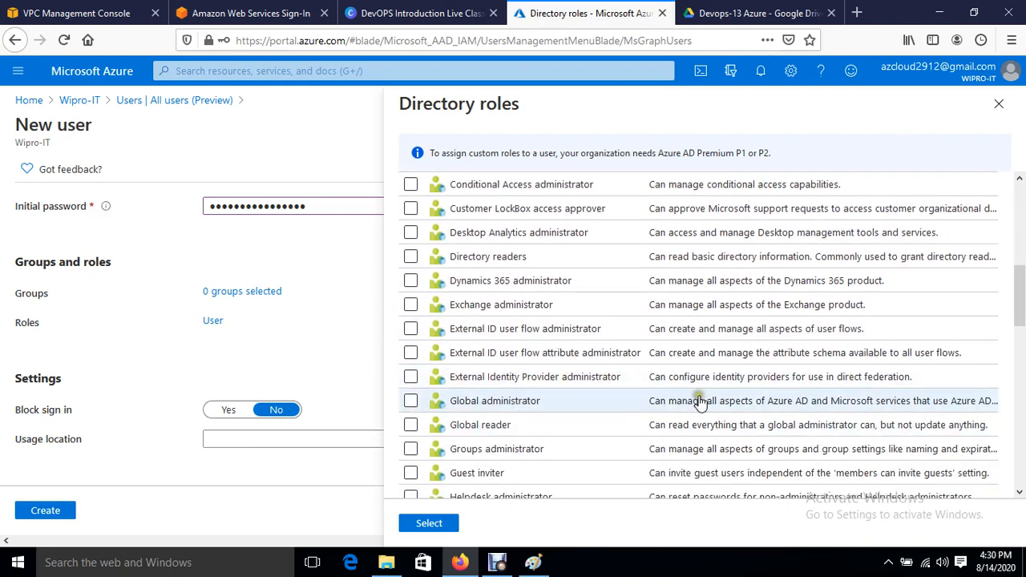
scroll(522, 432, "up", 2)
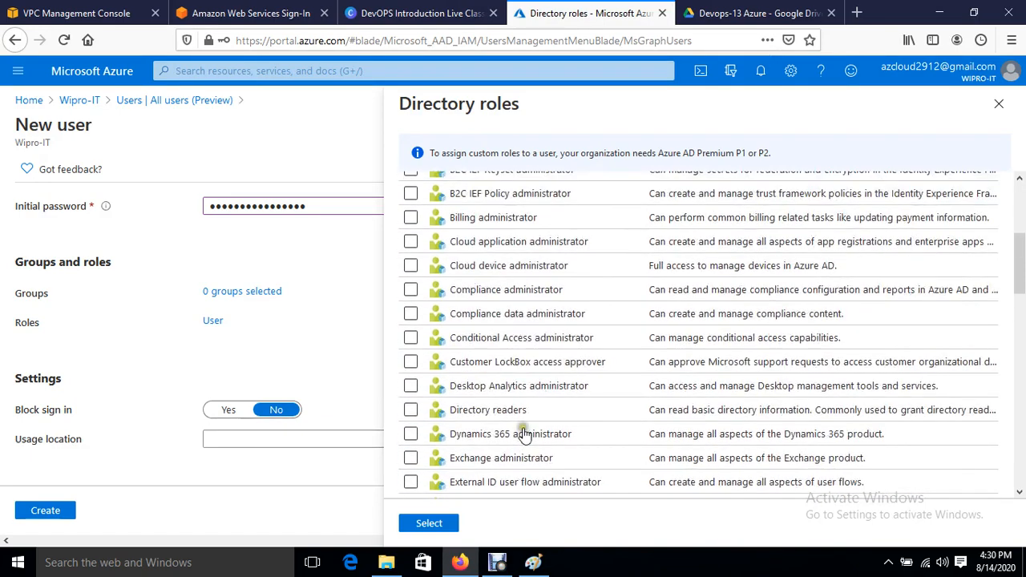
scroll(591, 360, "up", 3)
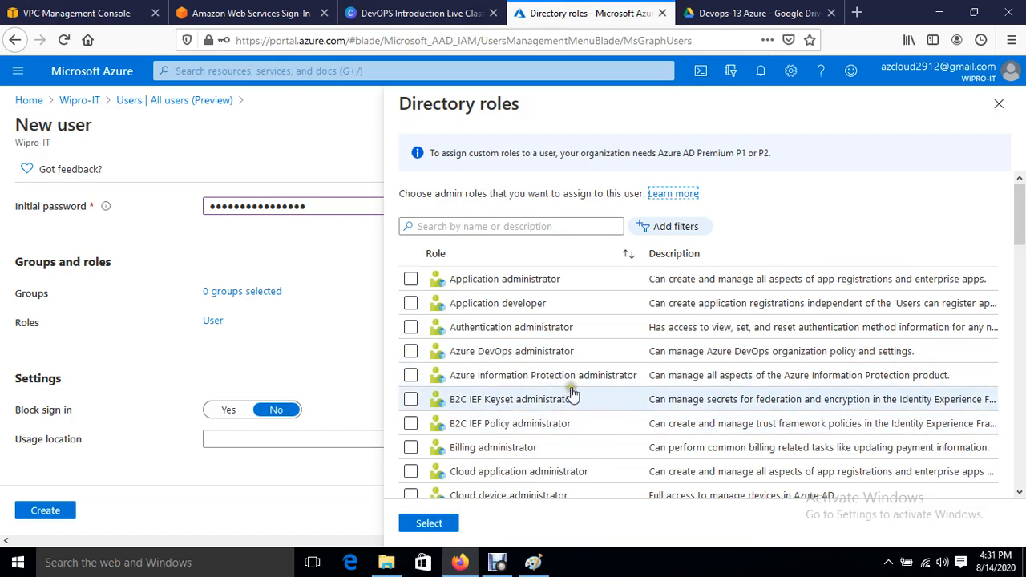
Assign the Global administrator directory role to the new user
scroll(569, 391, "down", 2)
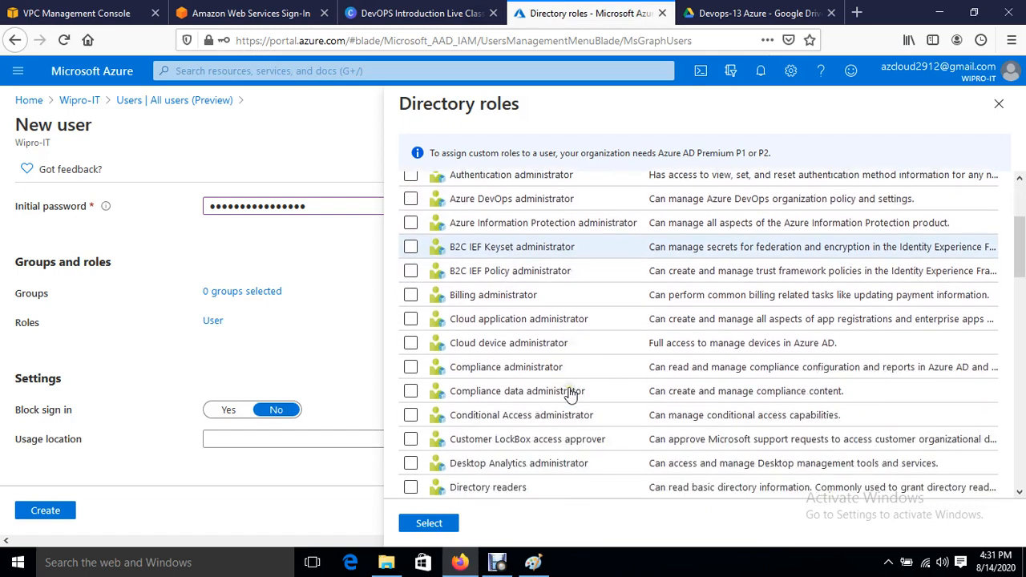
scroll(473, 449, "down", 2)
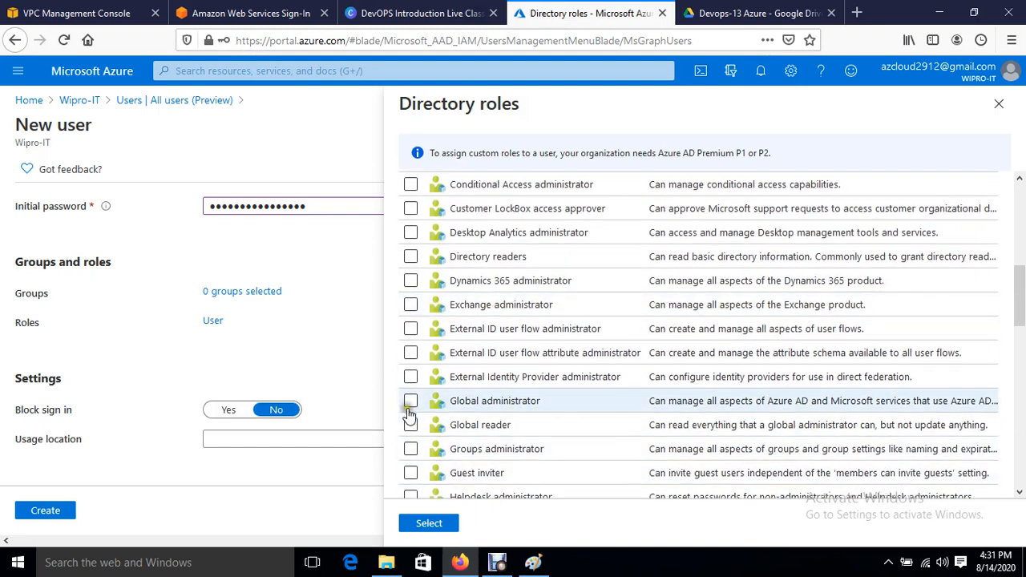
left_click(411, 400)
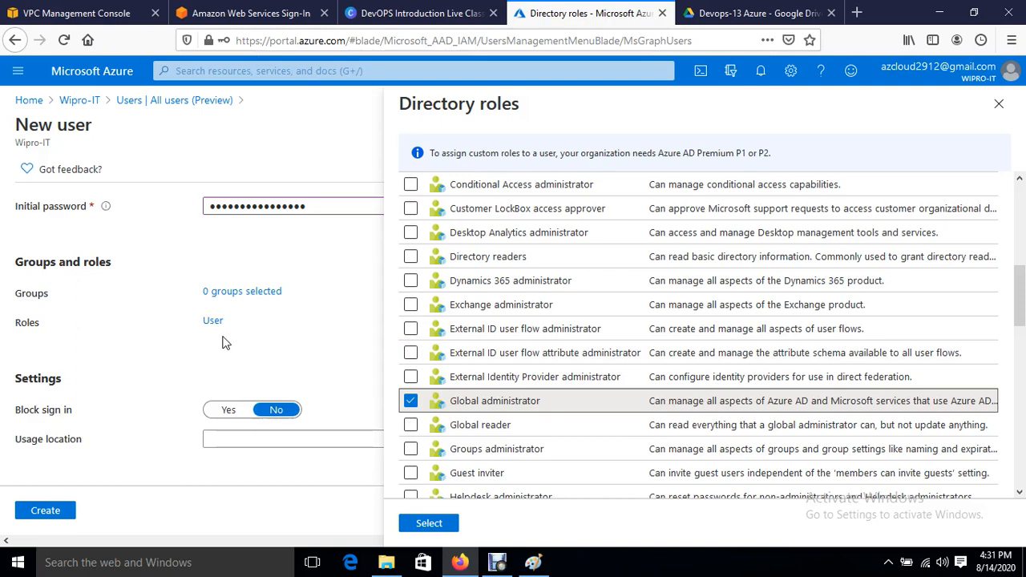
scroll(499, 393, "down", 2)
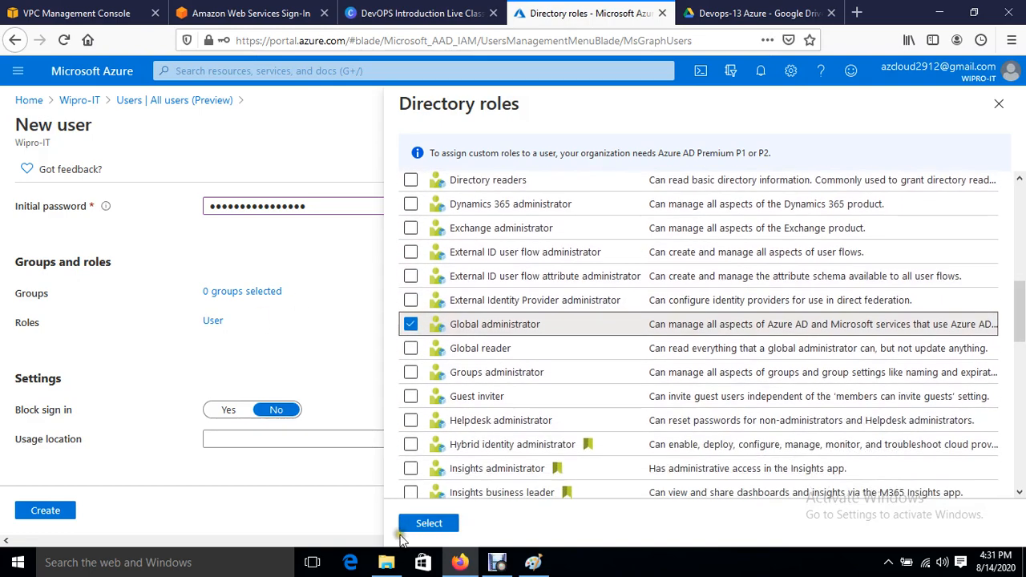
scroll(487, 455, "down", 6)
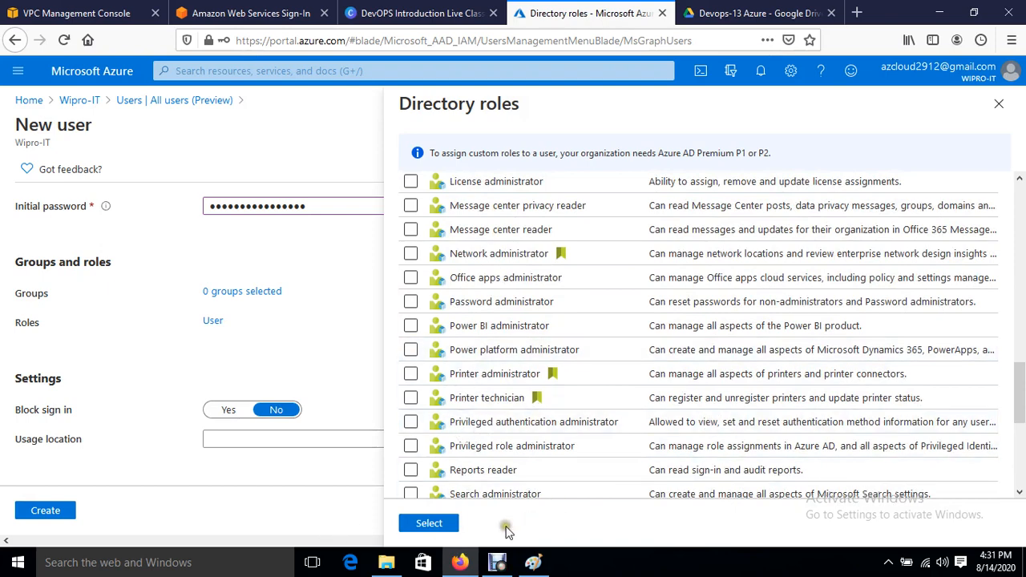
left_click(438, 523)
Set Block sign in to Yes and the usage location to Pakistan for the new user
scroll(165, 426, "down", 2)
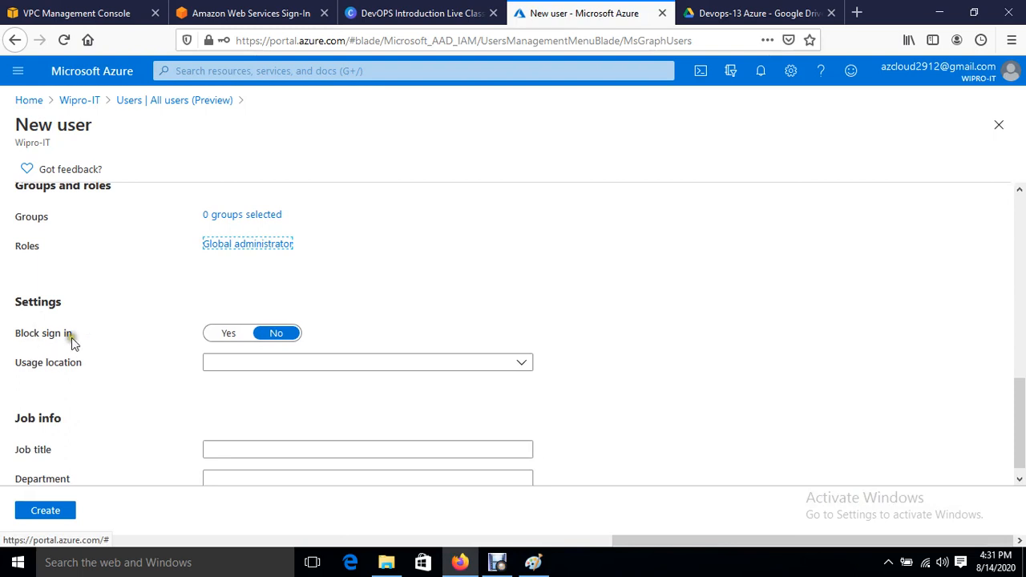
left_click(232, 339)
left_click(426, 370)
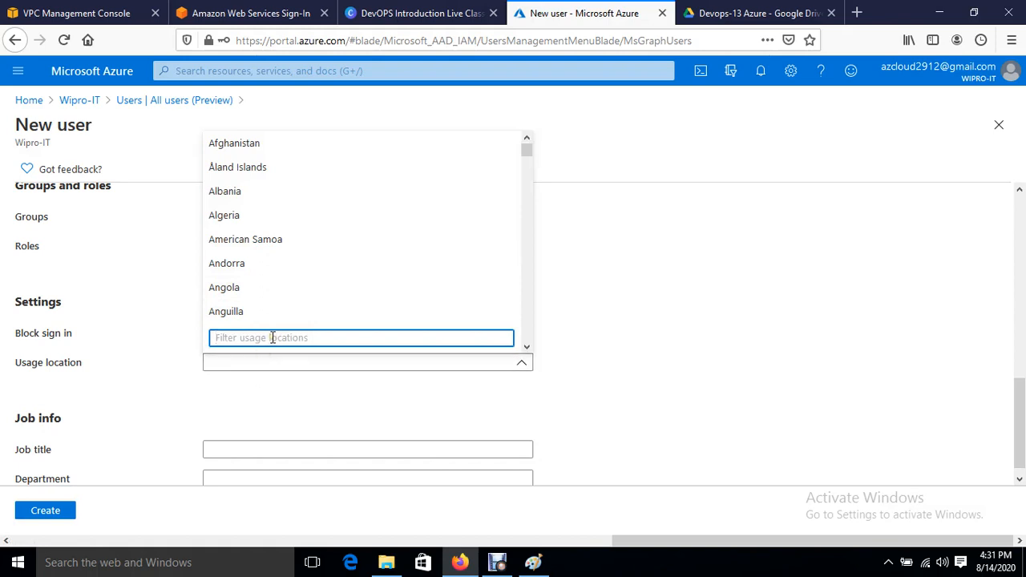
type("pak")
left_click(239, 315)
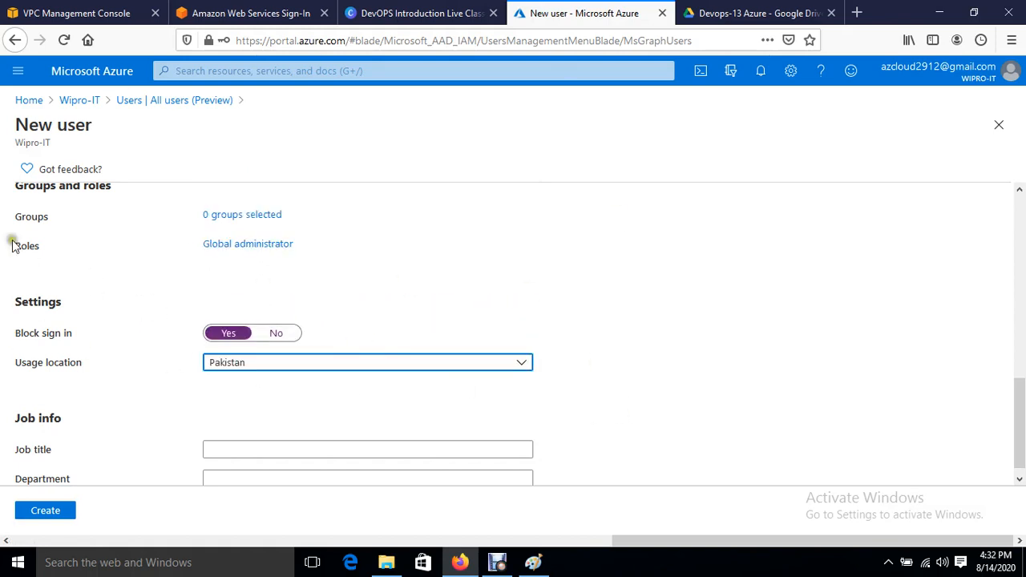
Search the usage locations for "us" without choosing one, and set Block sign in to No
left_click(307, 367)
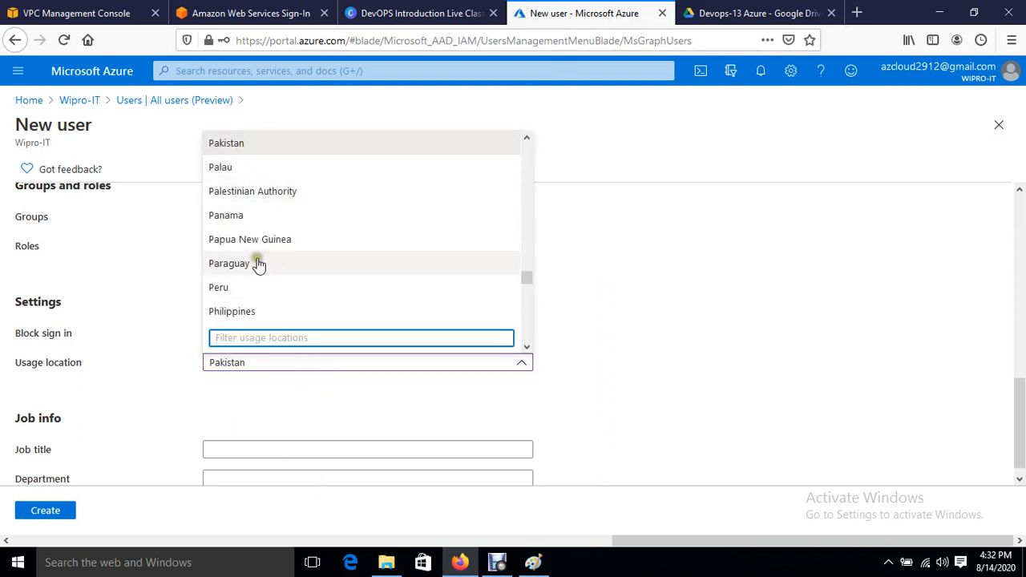
type("us")
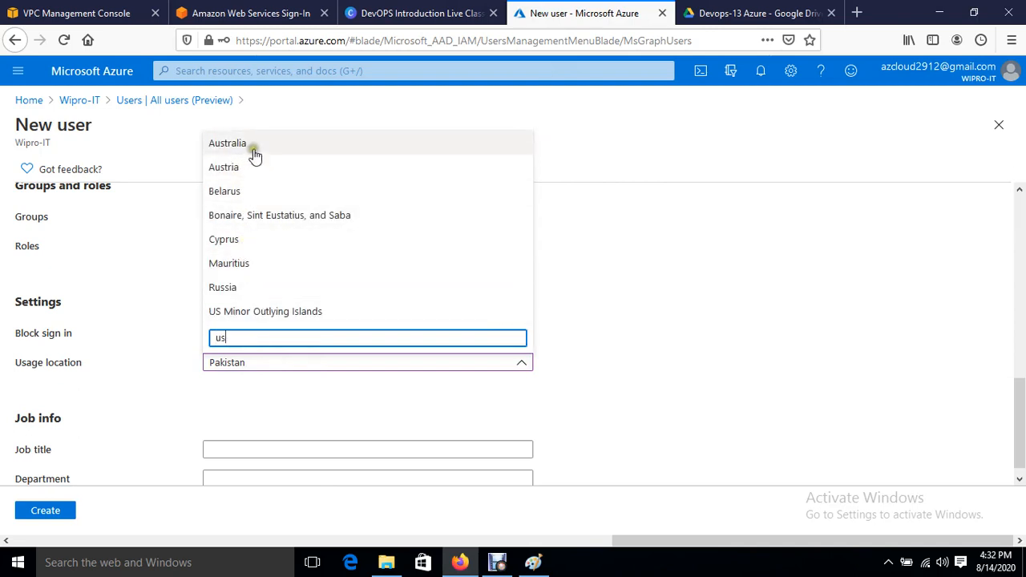
left_click(160, 270)
left_click(285, 338)
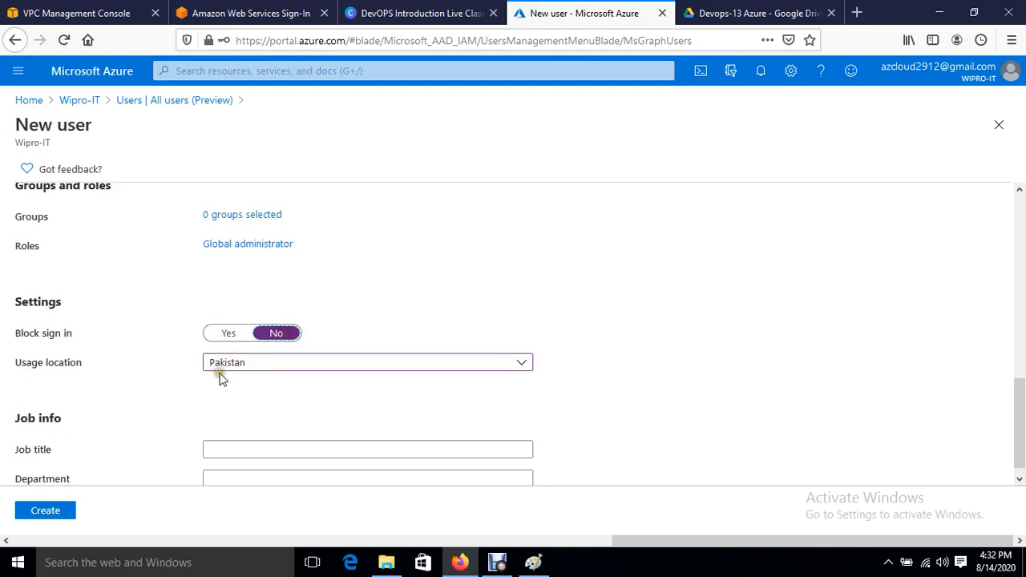
Enter "DevOPS eng" as the job title, fill in the department, and create the user
left_click(235, 433)
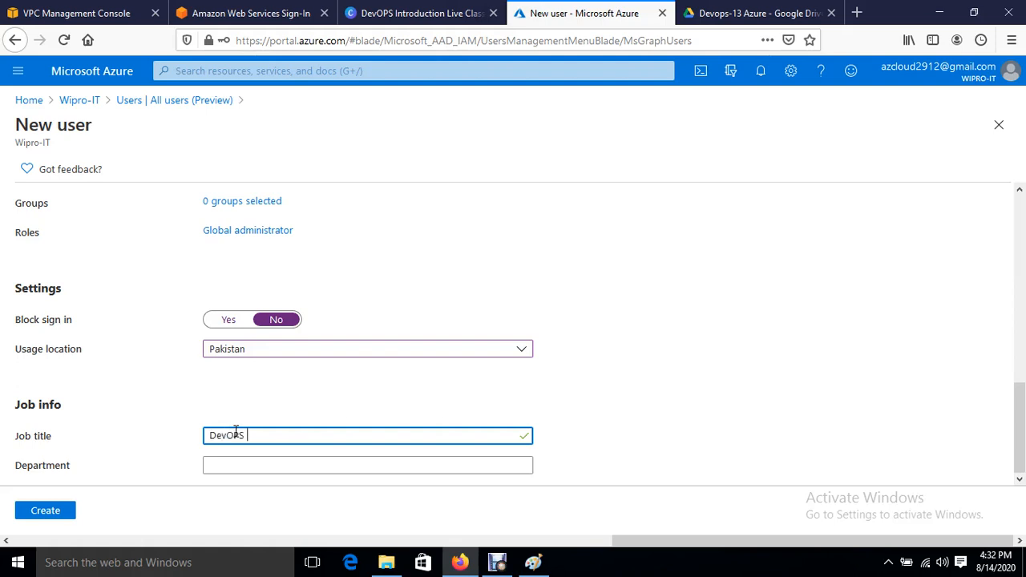
key("Tab")
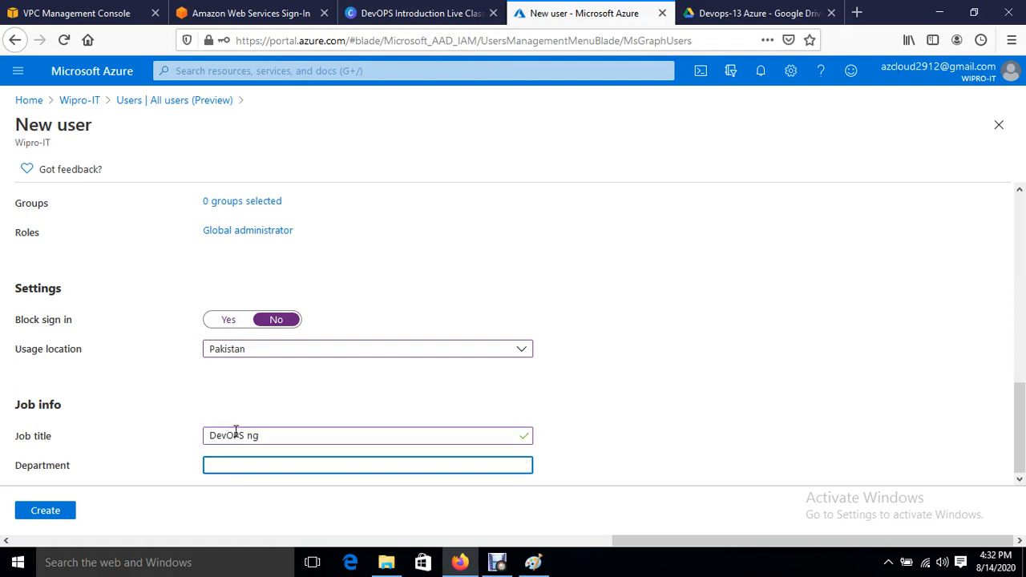
left_click(289, 427)
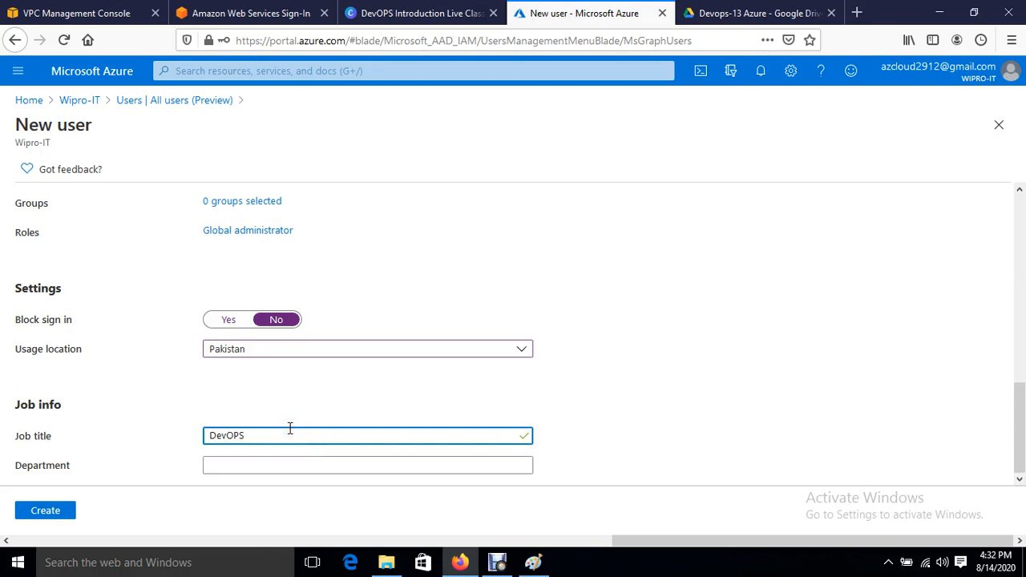
type("g")
key("Tab")
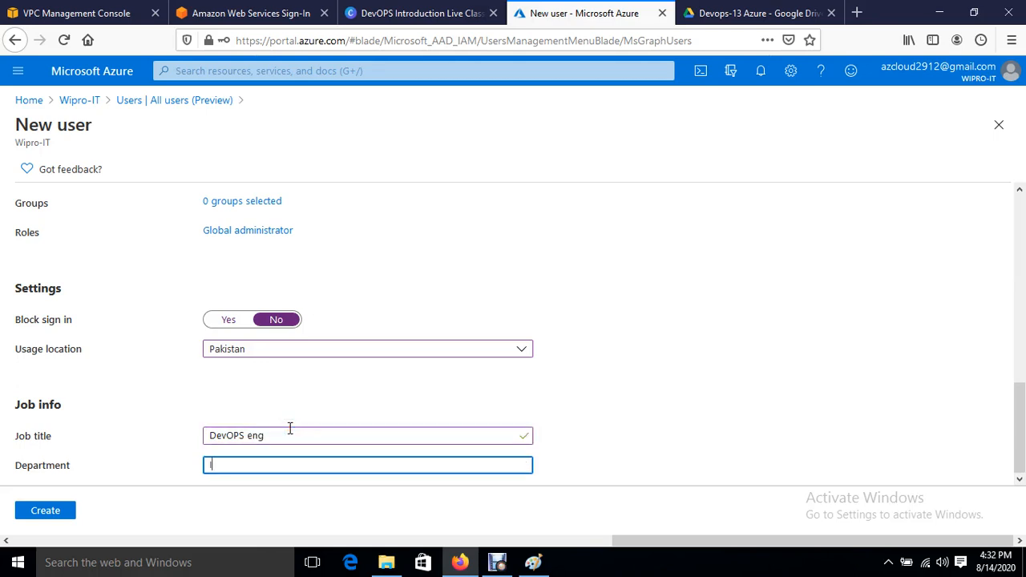
left_click(61, 509)
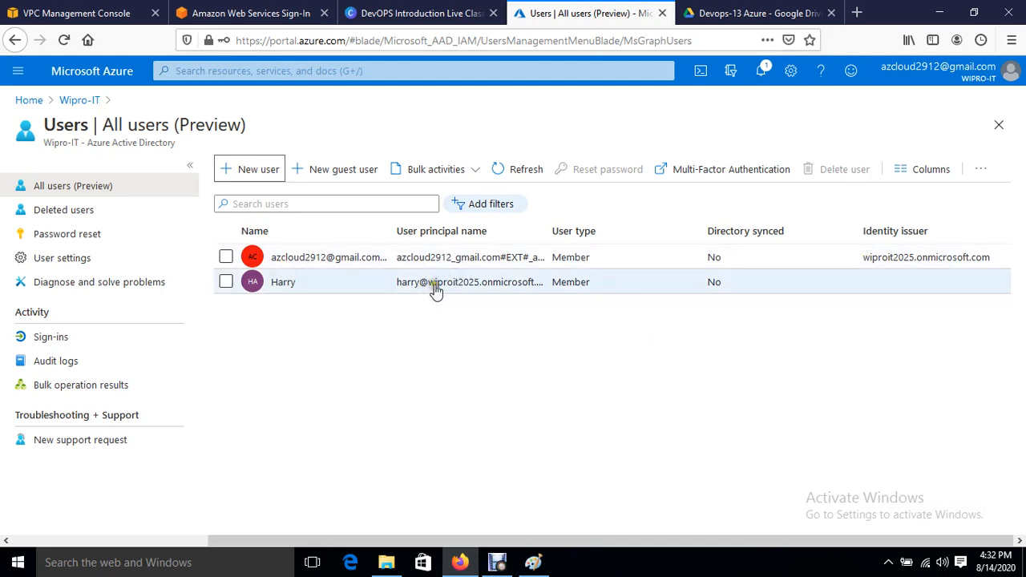
Refresh the user list, open the newly created user's profile and highlight the full sign-in name with its domain
left_click(512, 169)
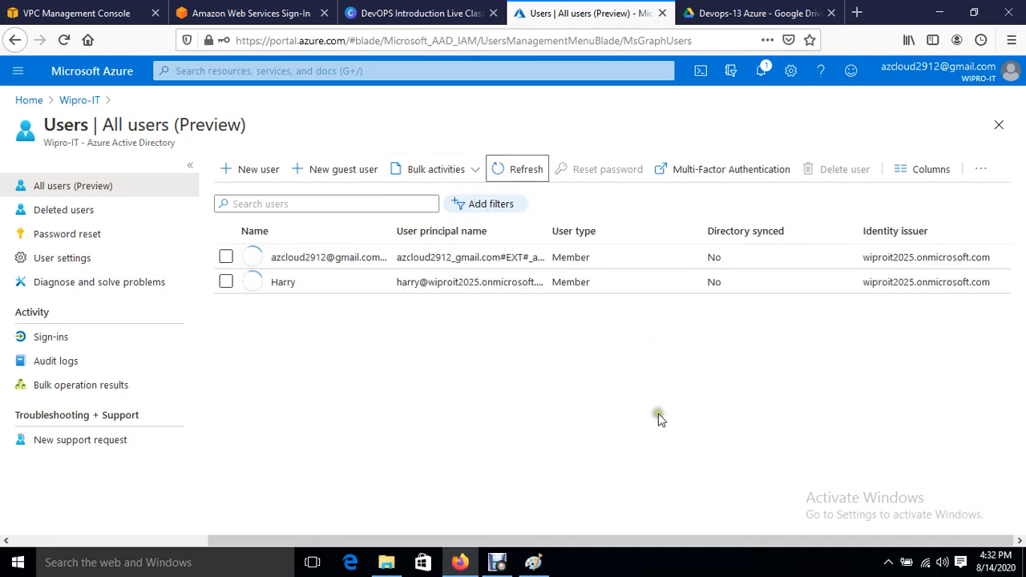
left_click(498, 282)
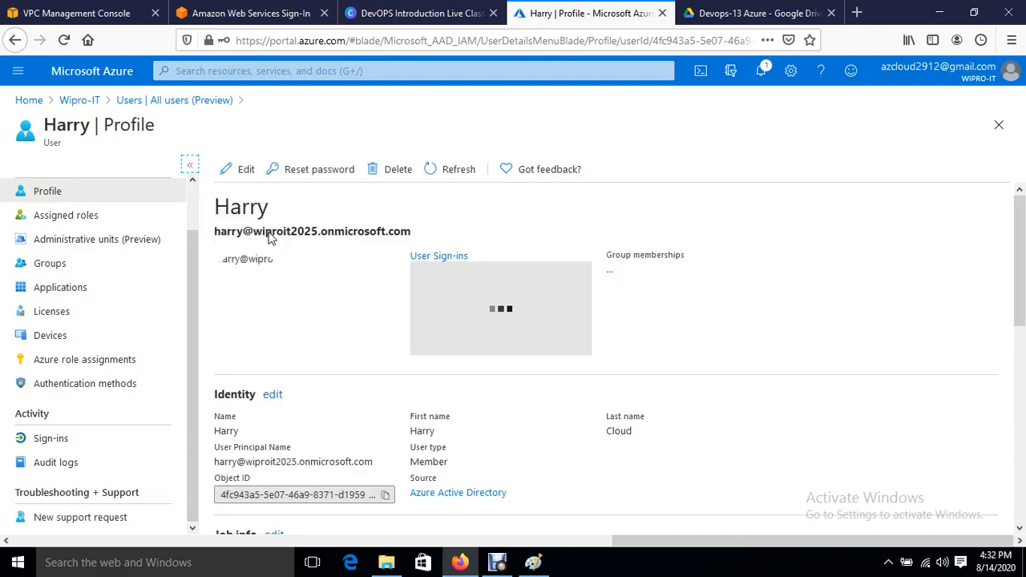
left_click_drag(214, 233, 473, 240)
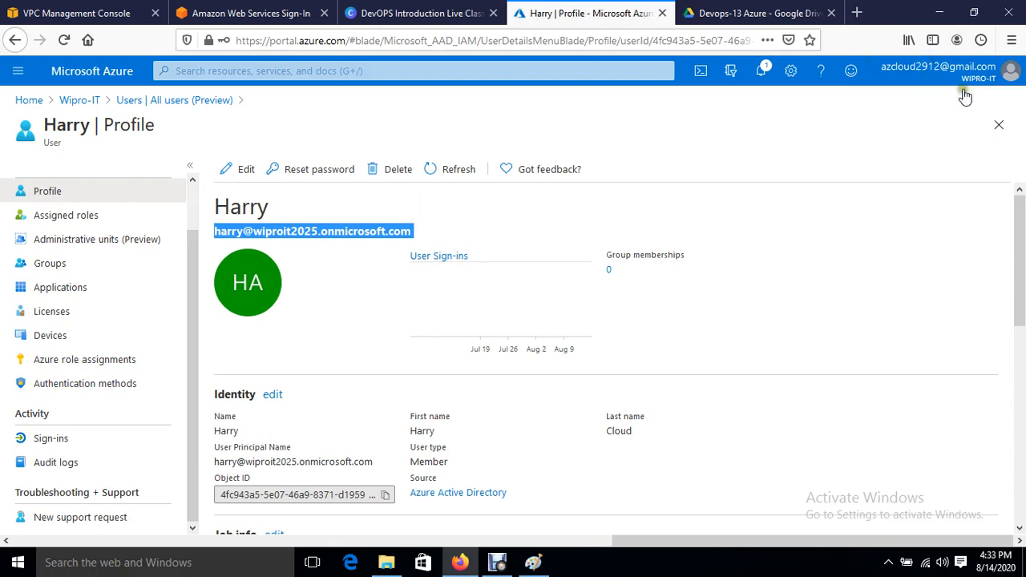
Open a new private browser window and load the Azure portal sign-in page
left_click(450, 205)
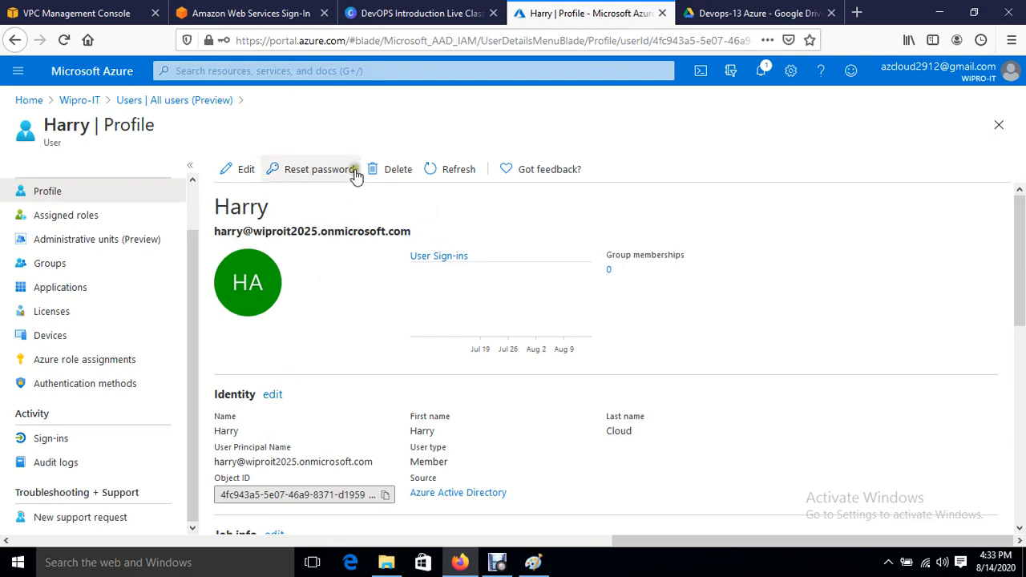
left_click_drag(210, 232, 286, 245)
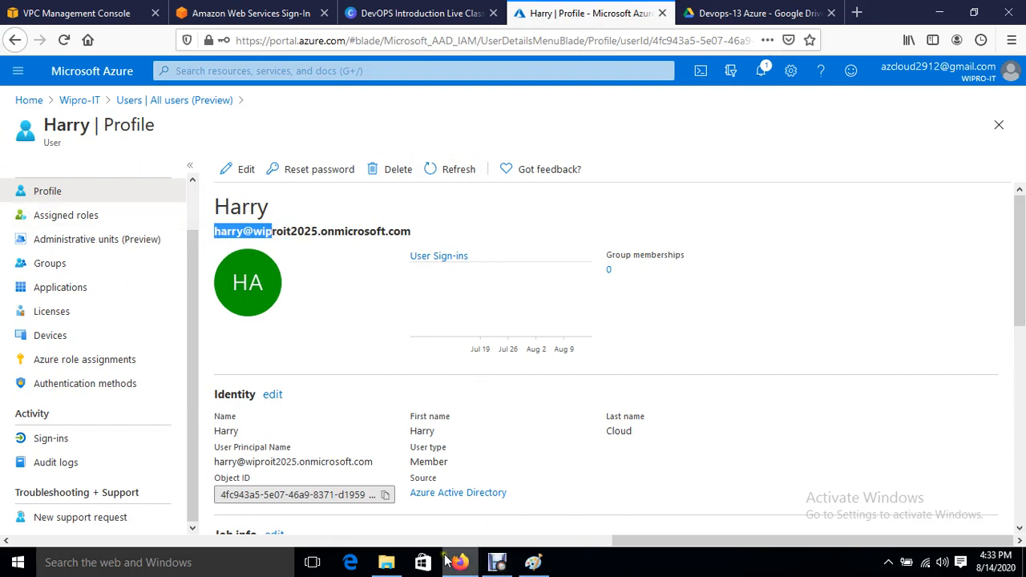
left_click(471, 564)
right_click(471, 564)
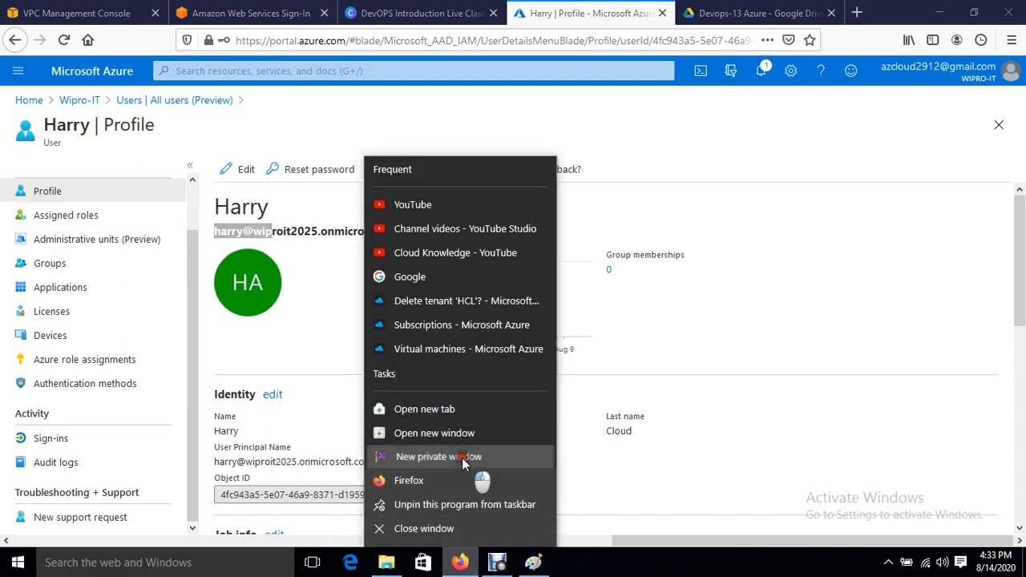
left_click(470, 456)
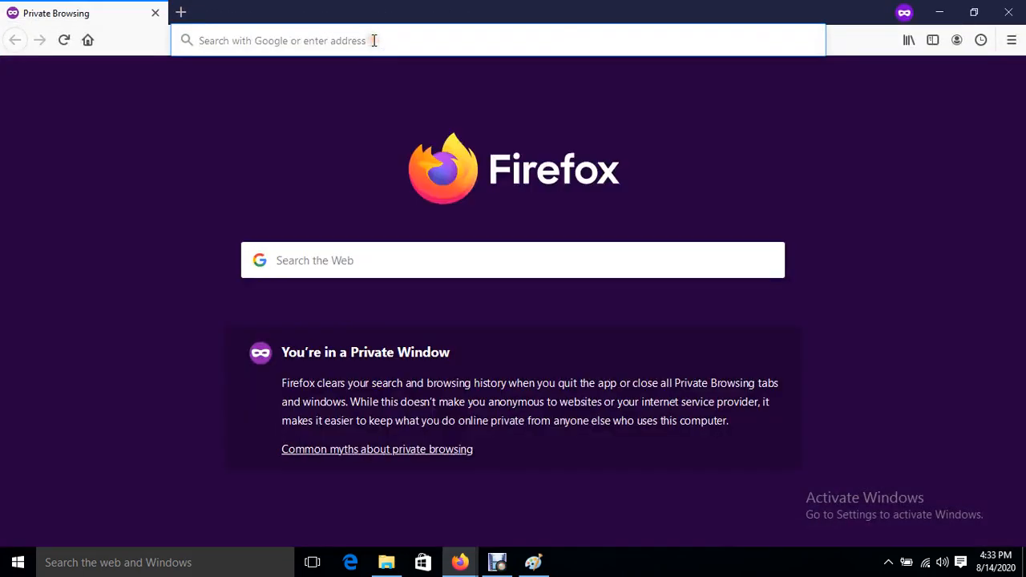
type("po")
key("Return")
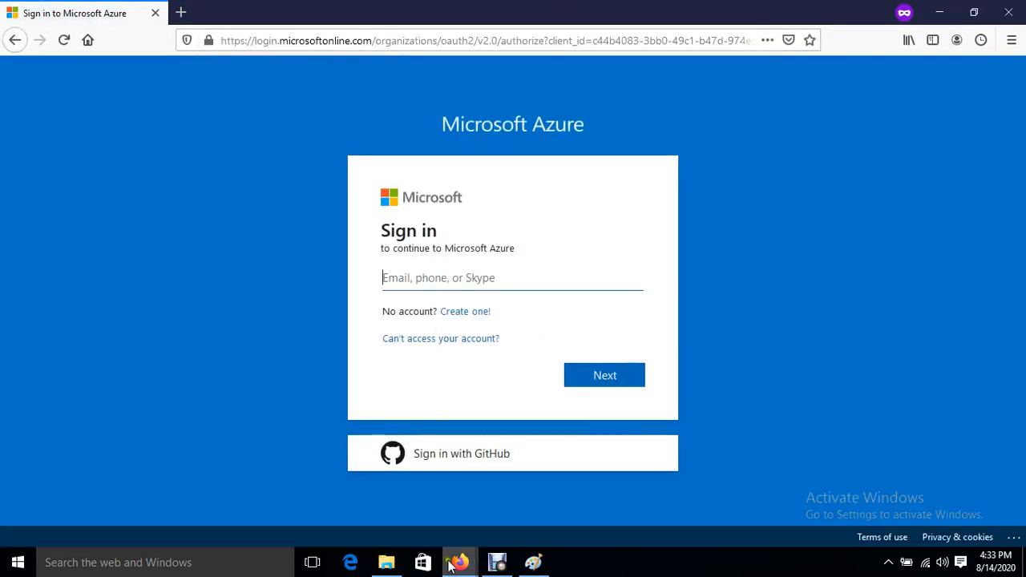
Return to the new user's profile in the original browser window and copy the full sign-in name
mouse_move(459, 562)
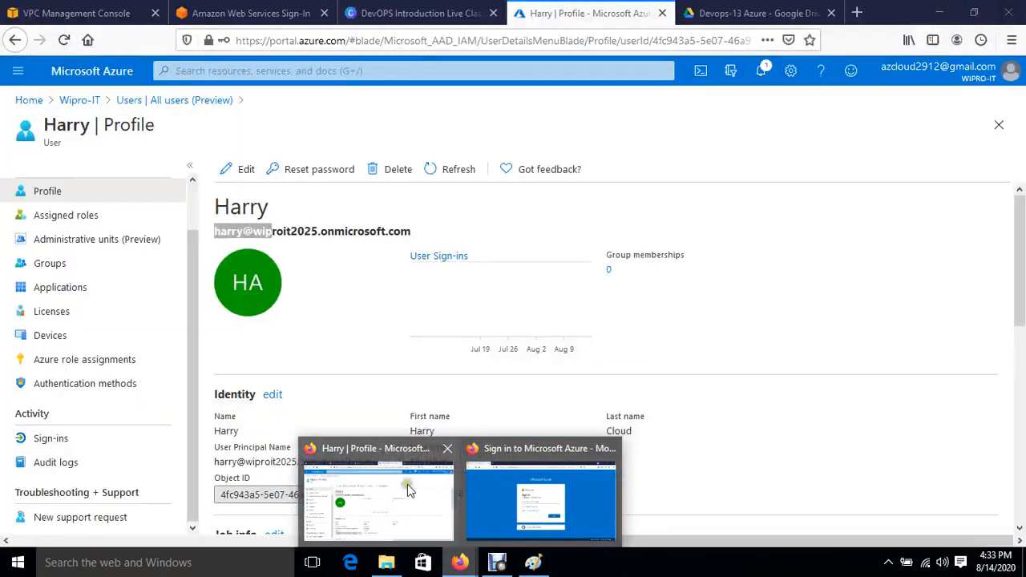
left_click(407, 485)
triple_click(216, 228)
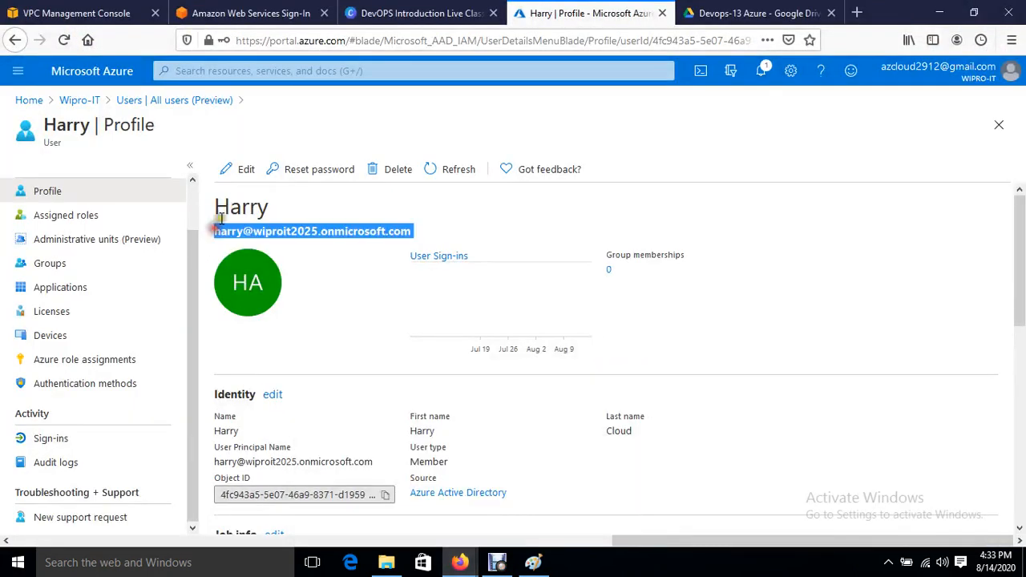
right_click(238, 230)
left_click(307, 238)
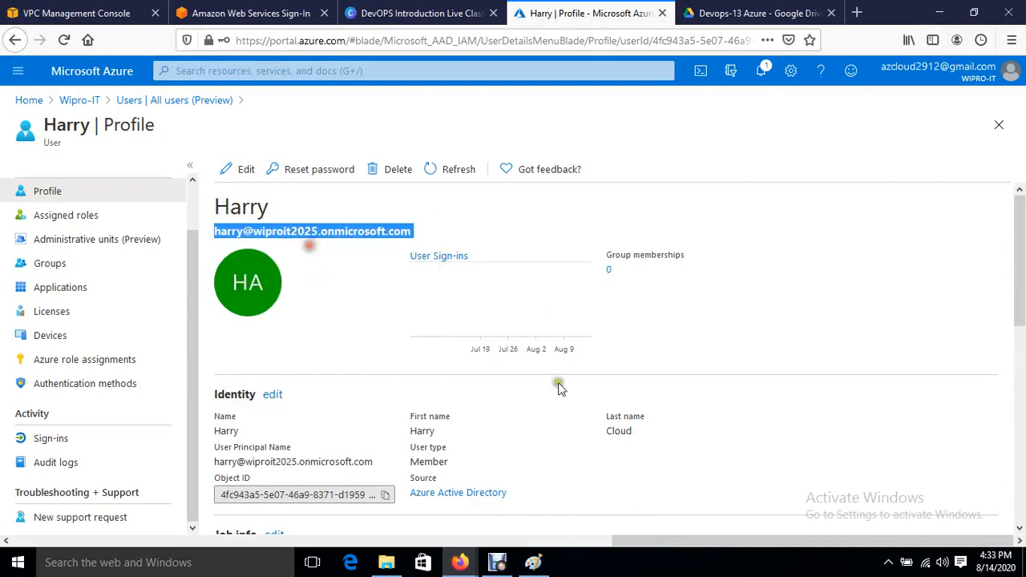
In the private window, sign in with the copied sign-in name, entered only once, and the account password
mouse_move(460, 562)
left_click(559, 494)
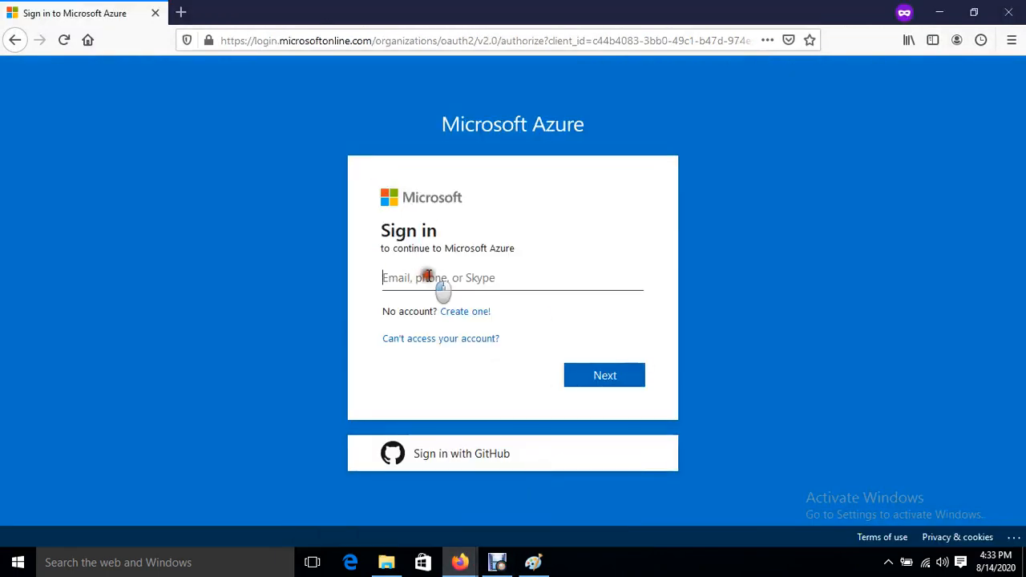
key("ctrl+v")
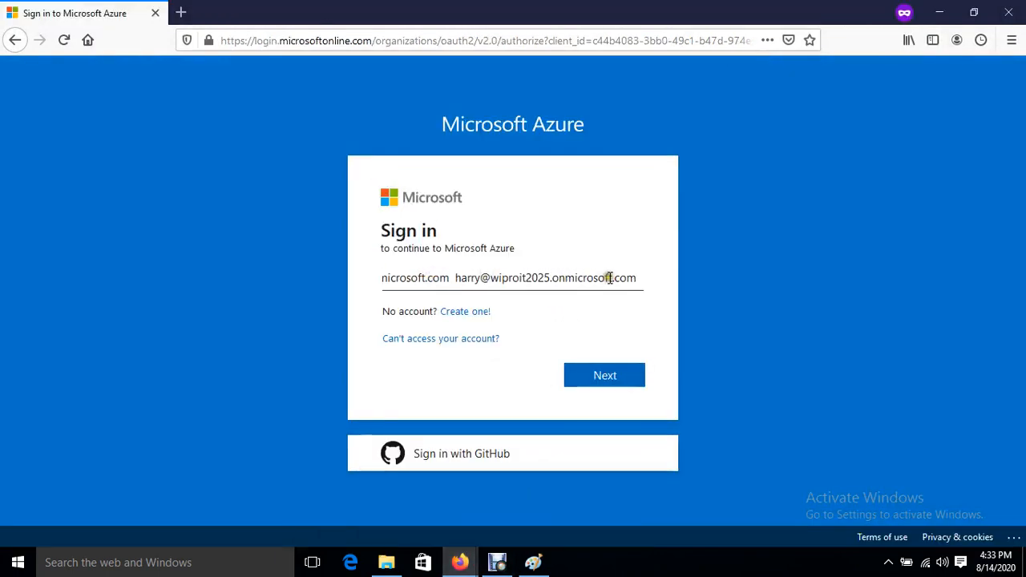
left_click_drag(457, 278, 241, 277)
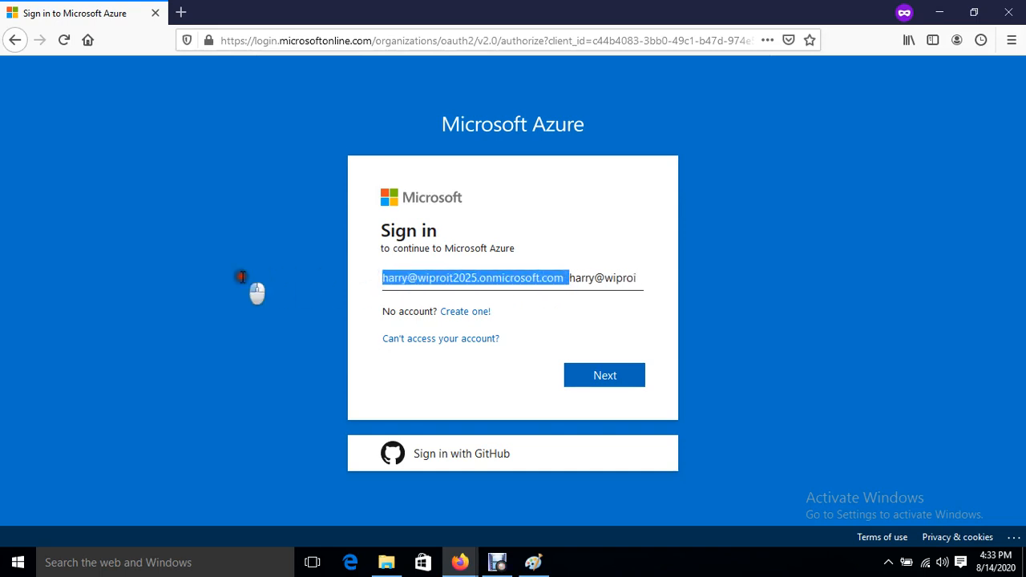
key("BackSpace")
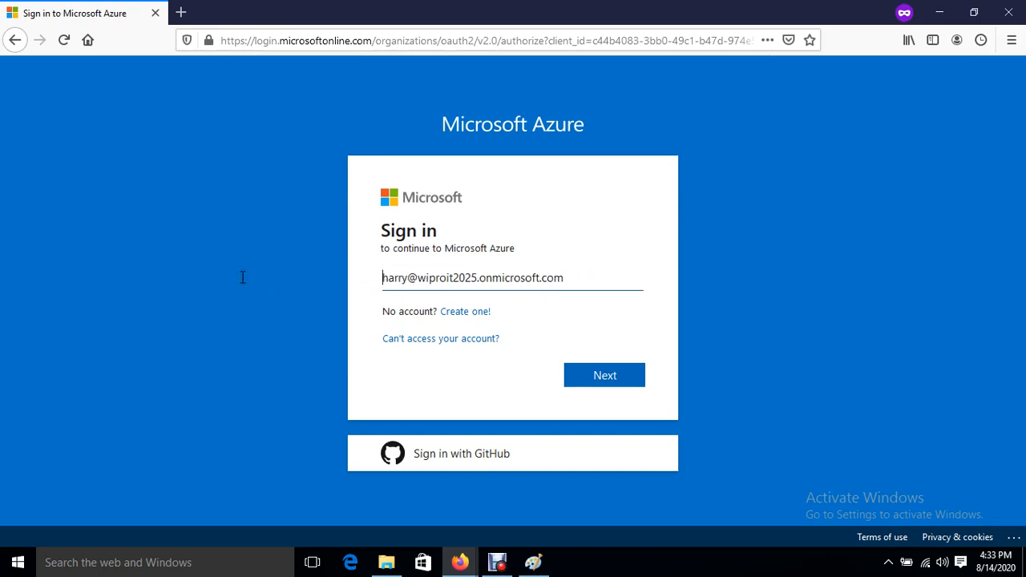
left_click(624, 377)
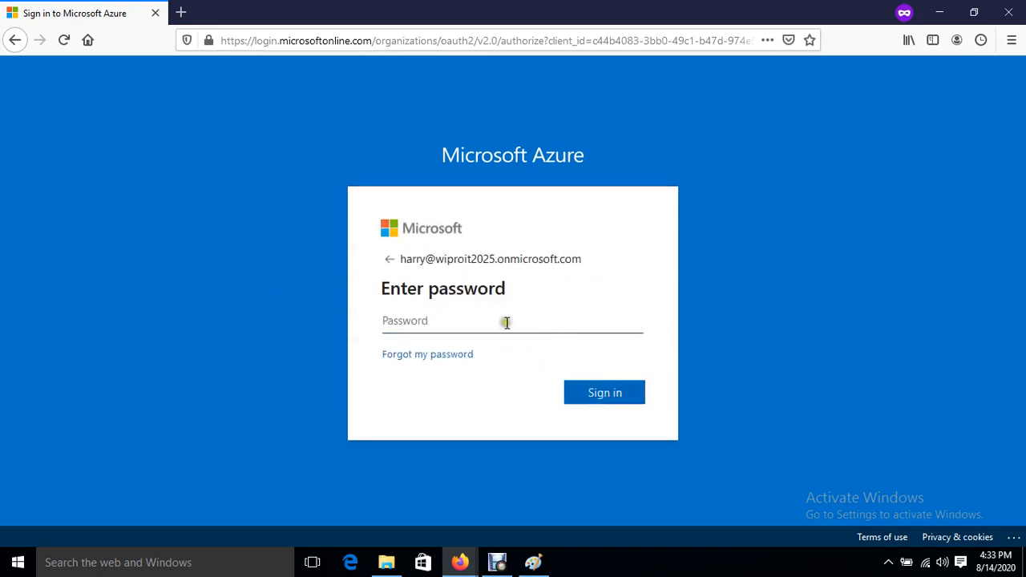
left_click(501, 321)
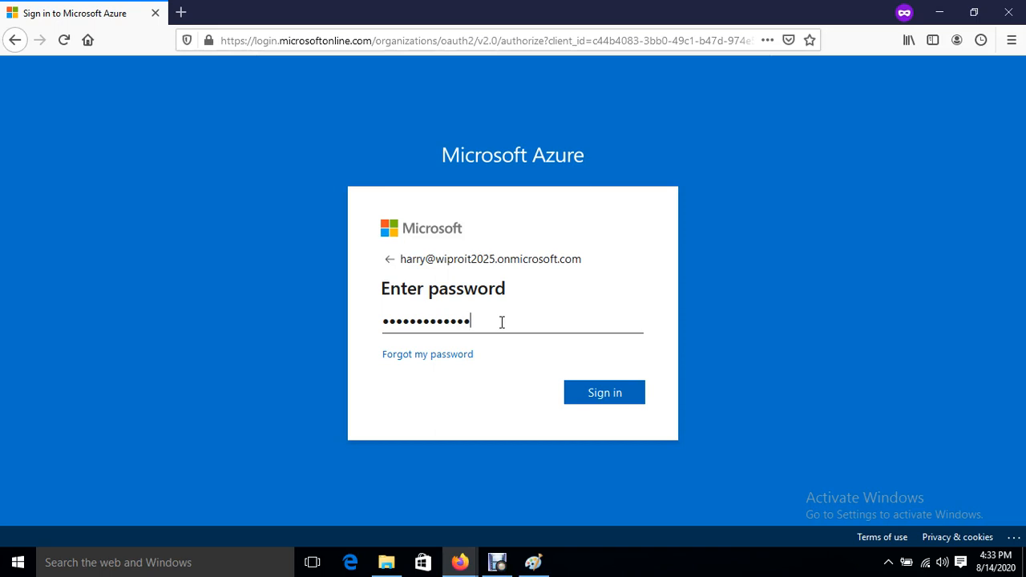
left_click(591, 401)
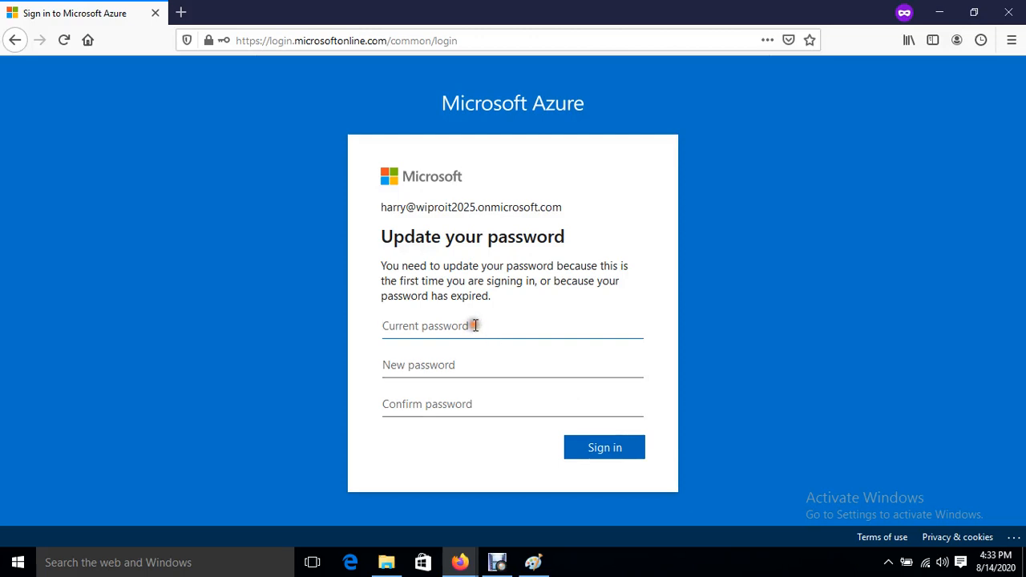
Fill in the current password, the new password and its confirmation, and try to submit the password update
type("P")
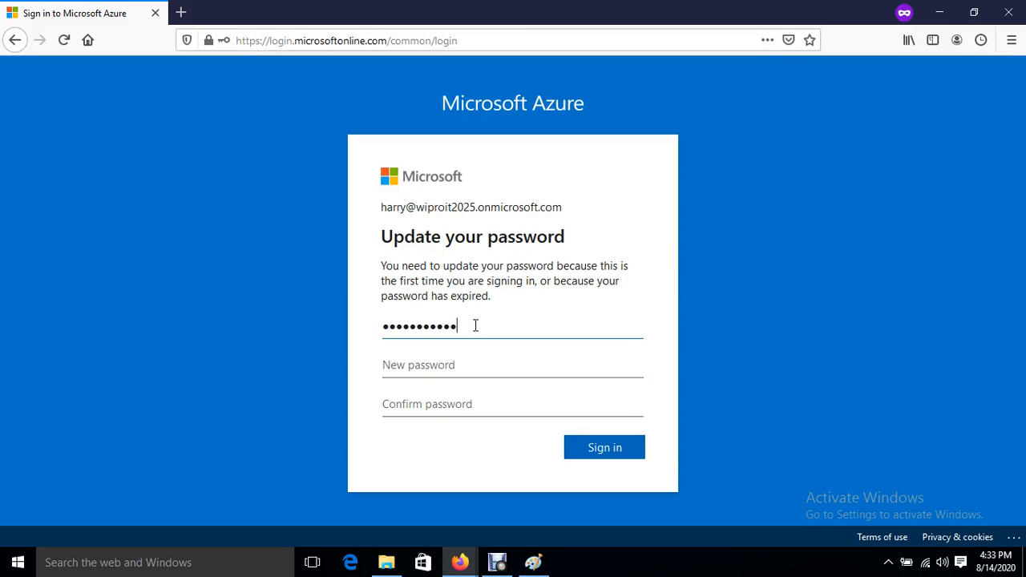
type("••••••••••••••")
key("Tab")
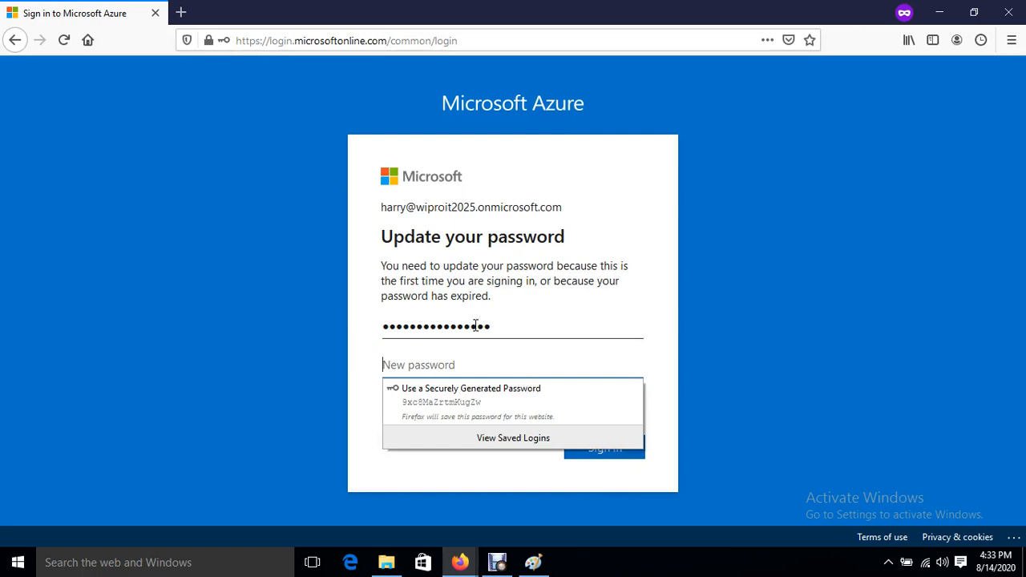
type("•")
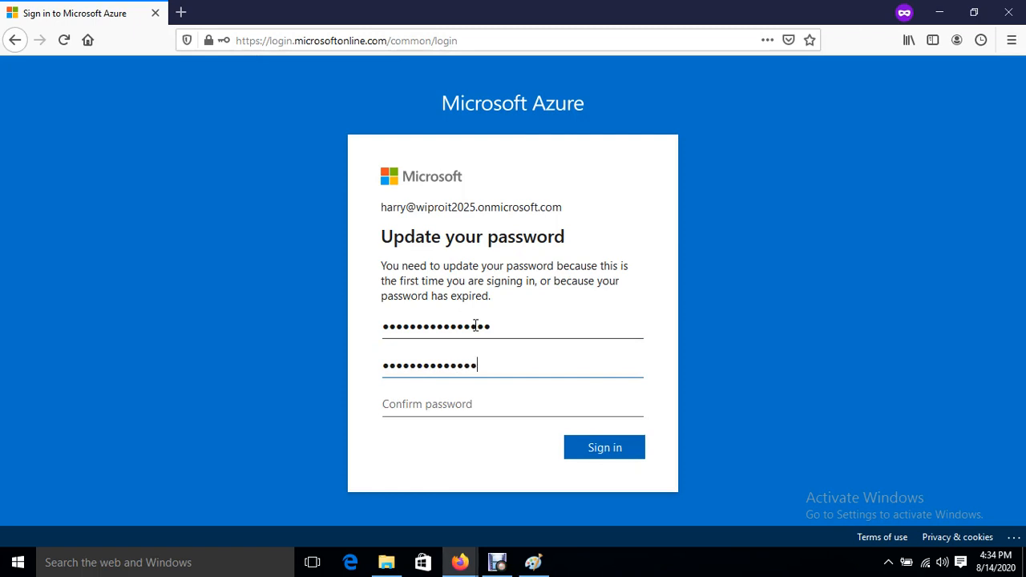
key("Tab")
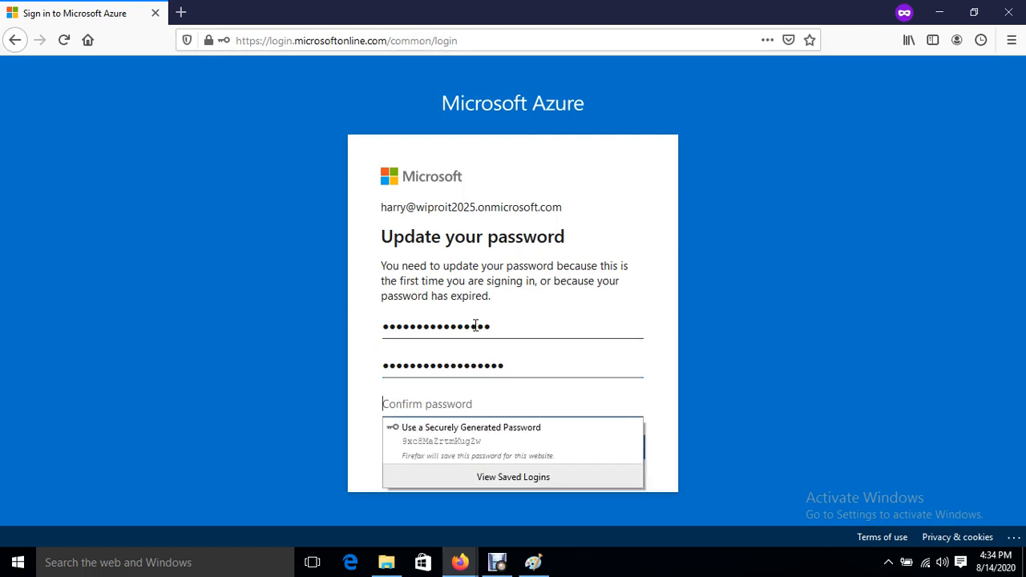
type("•")
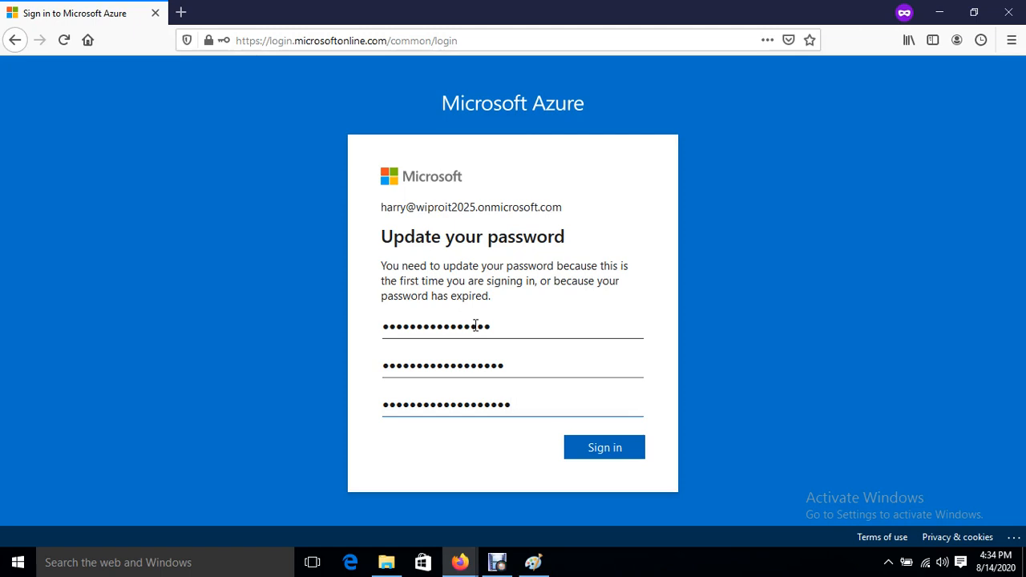
left_click(618, 444)
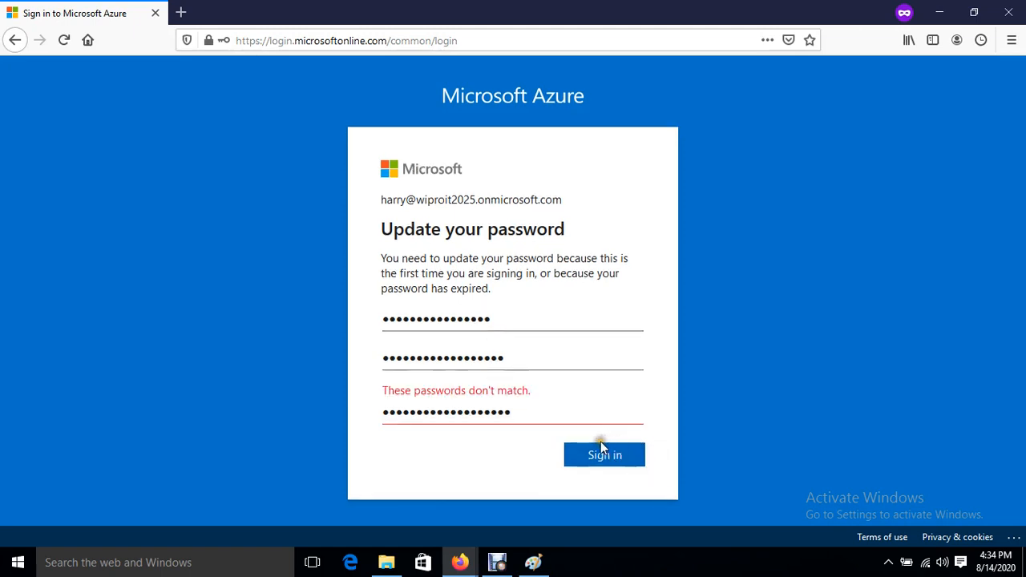
Replace the entry in the new password field by entering the new password again
left_click_drag(545, 360, 214, 343)
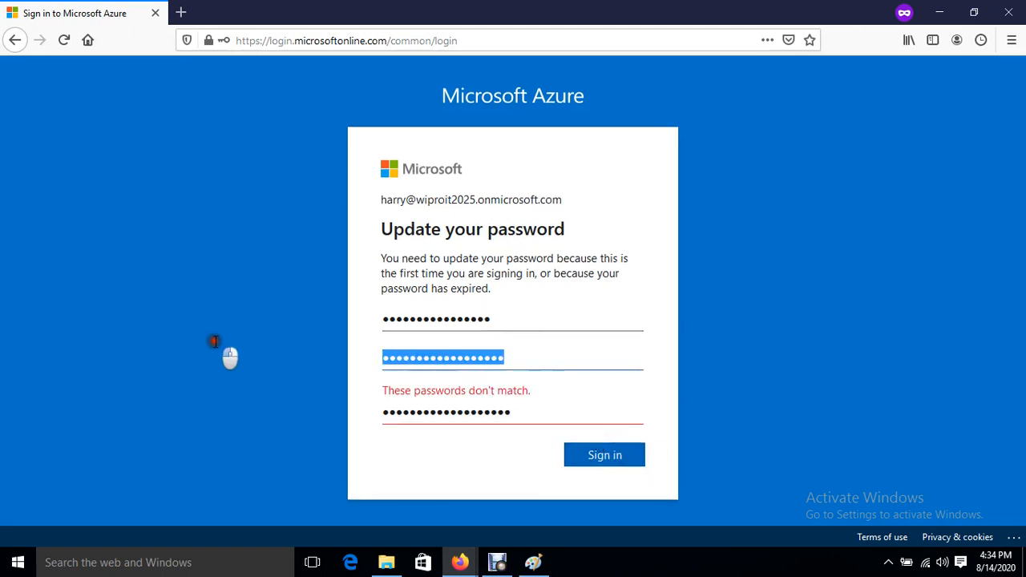
type("•")
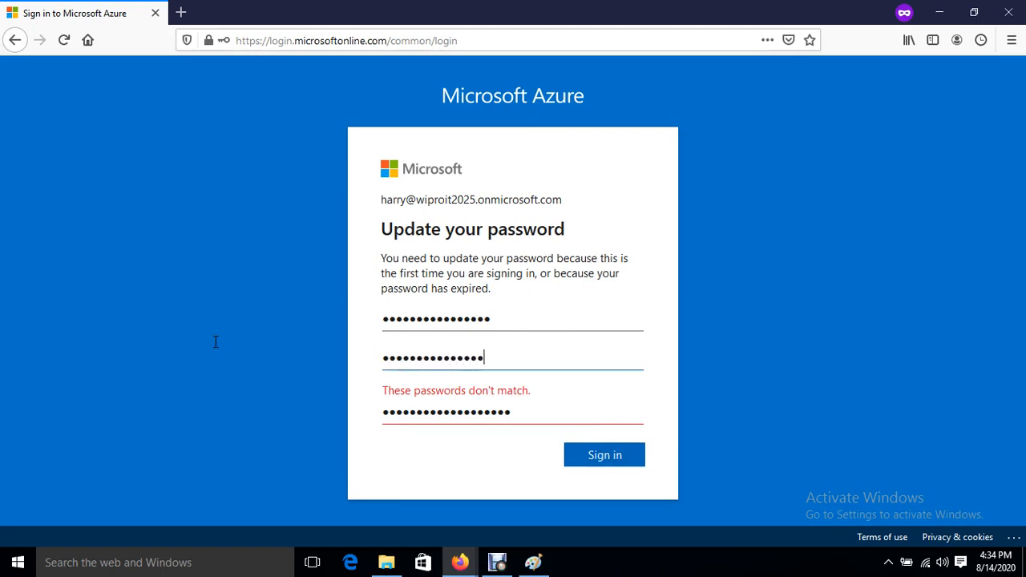
type("•")
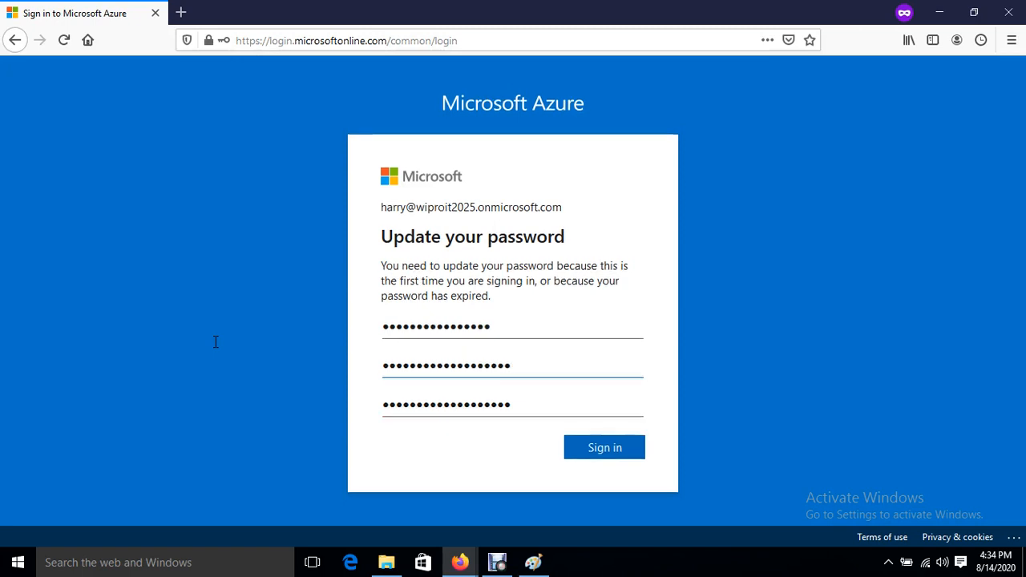
Clear the confirm password field, enter the new password there again, and complete the sign-in
key("Tab")
key("BackSpace")
key("BackSpace")
key("BackSpace")
key("BackSpace")
key("BackSpace")
key("BackSpace")
key("BackSpace")
key("BackSpace")
key("BackSpace")
key("BackSpace")
key("BackSpace")
key("BackSpace")
key("BackSpace")
key("BackSpace")
key("BackSpace")
key("BackSpace")
key("BackSpace")
key("BackSpace")
key("BackSpace")
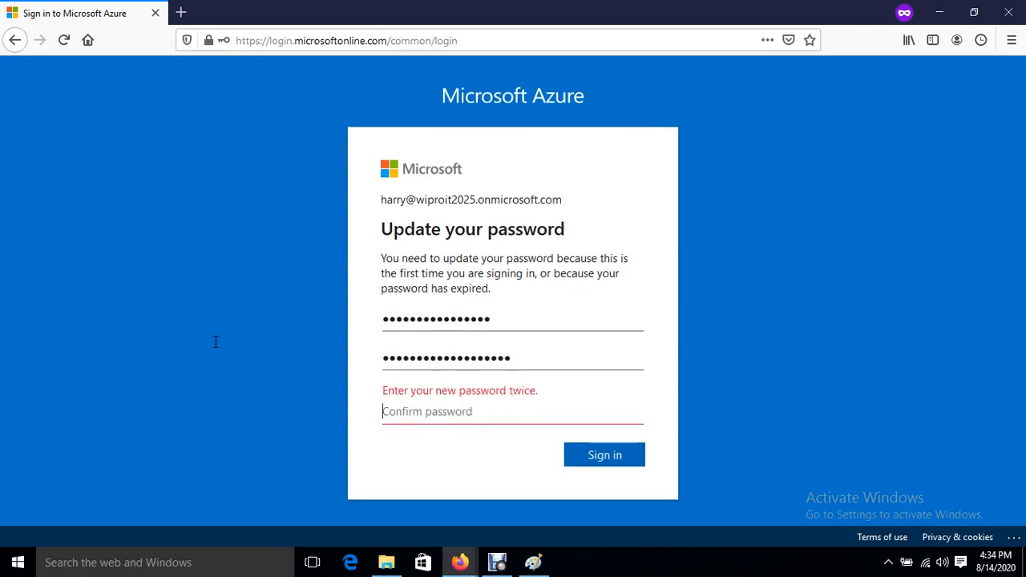
type("•")
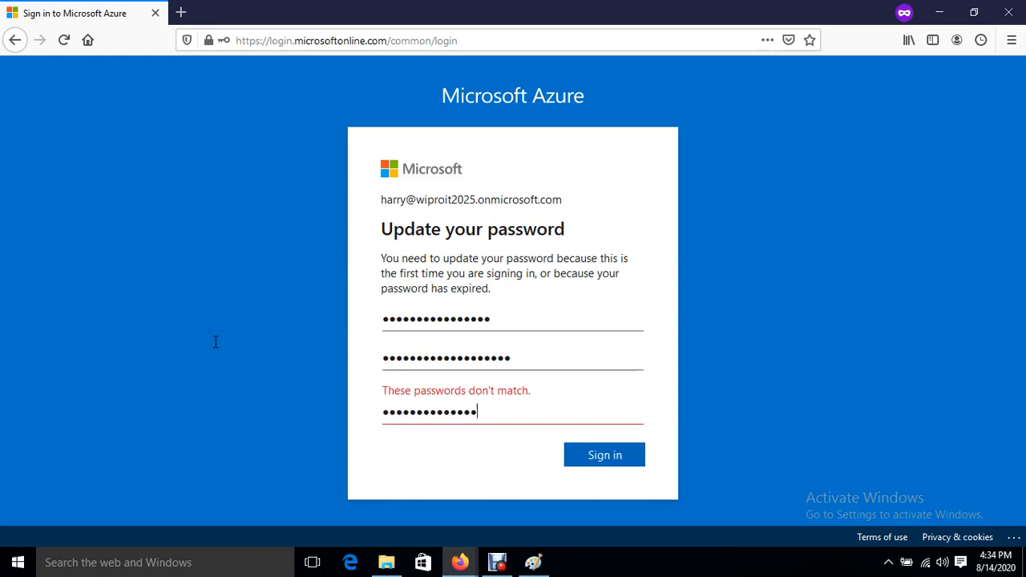
type("••••••••••••••••••")
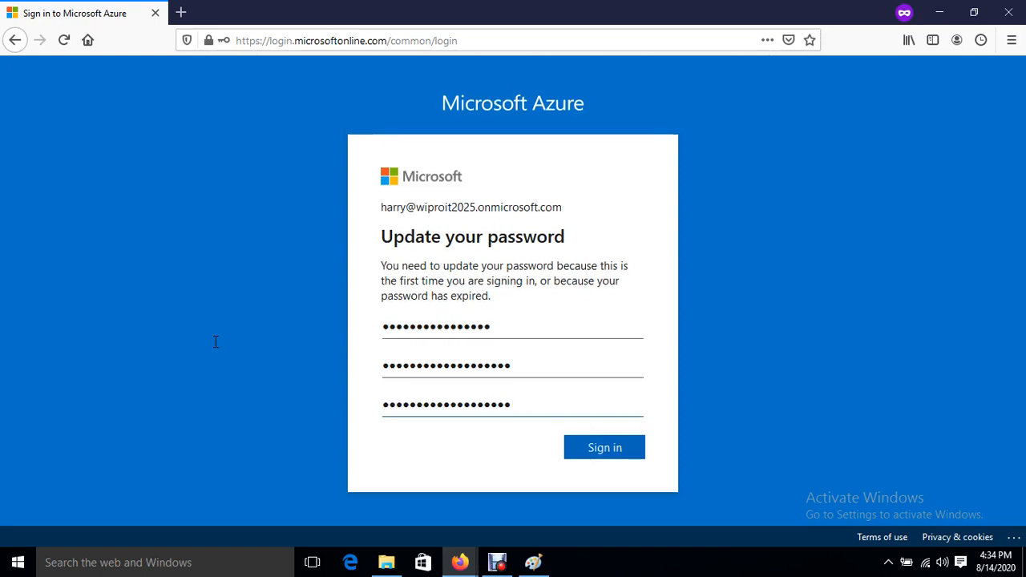
left_click(613, 450)
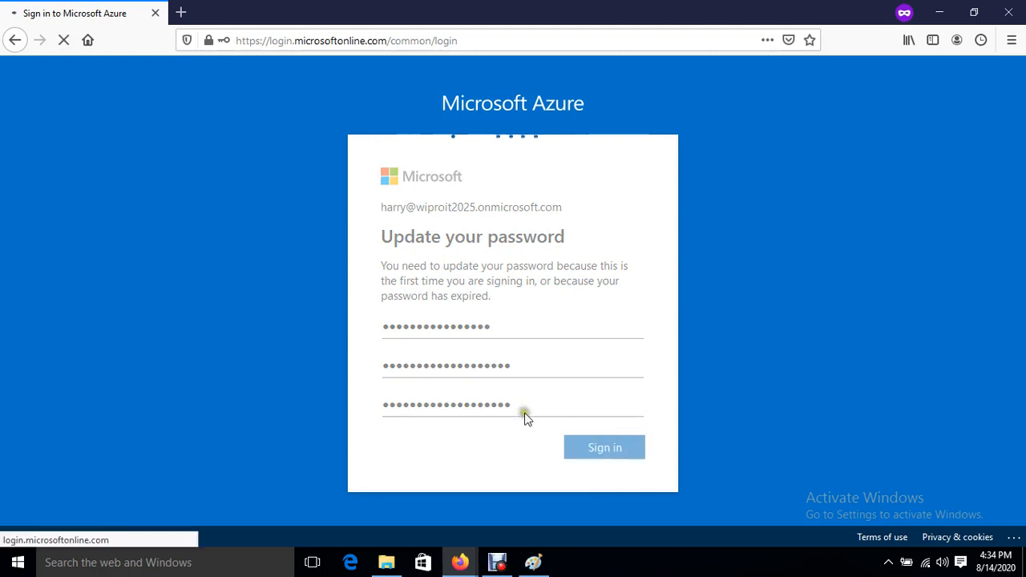
left_click(588, 398)
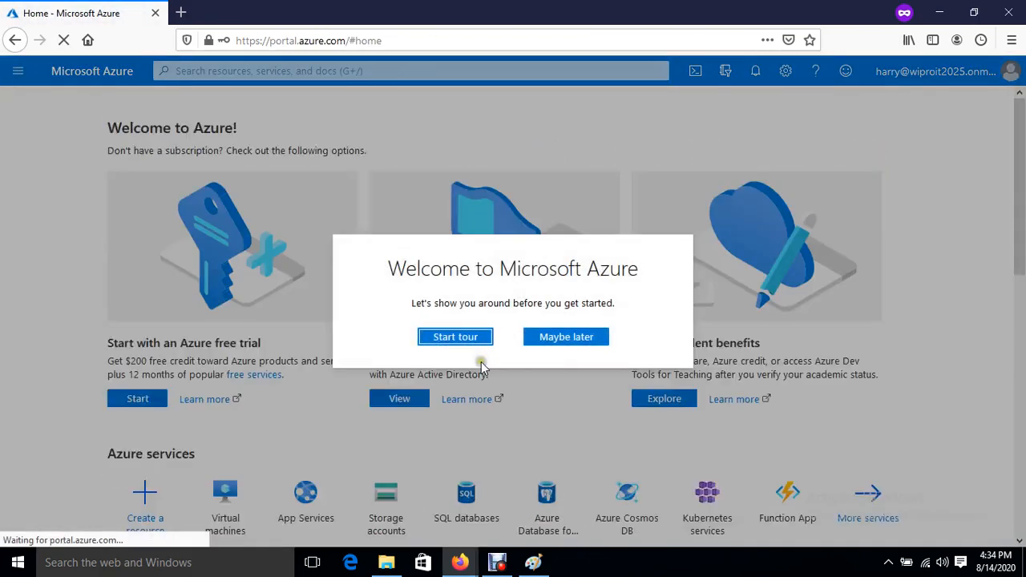
Start the Azure welcome tour and step through all its pages to the end
left_click(455, 336)
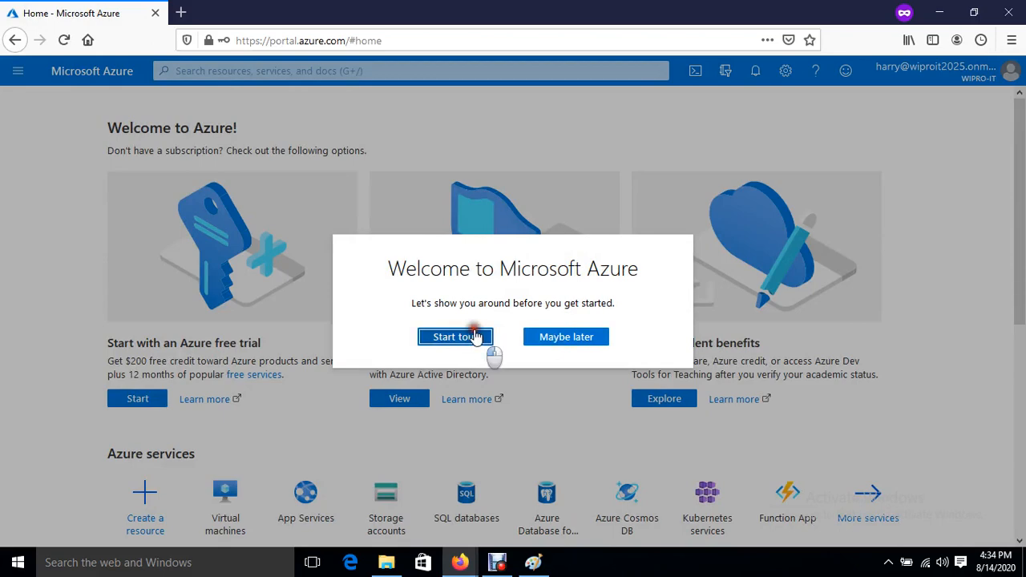
left_click(359, 154)
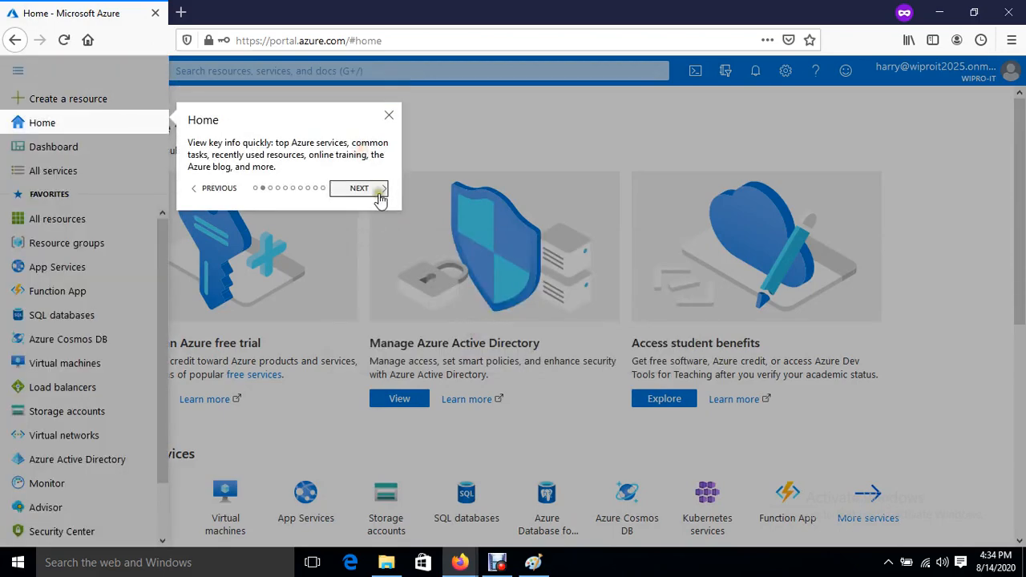
left_click(361, 194)
left_click(359, 213)
left_click(358, 215)
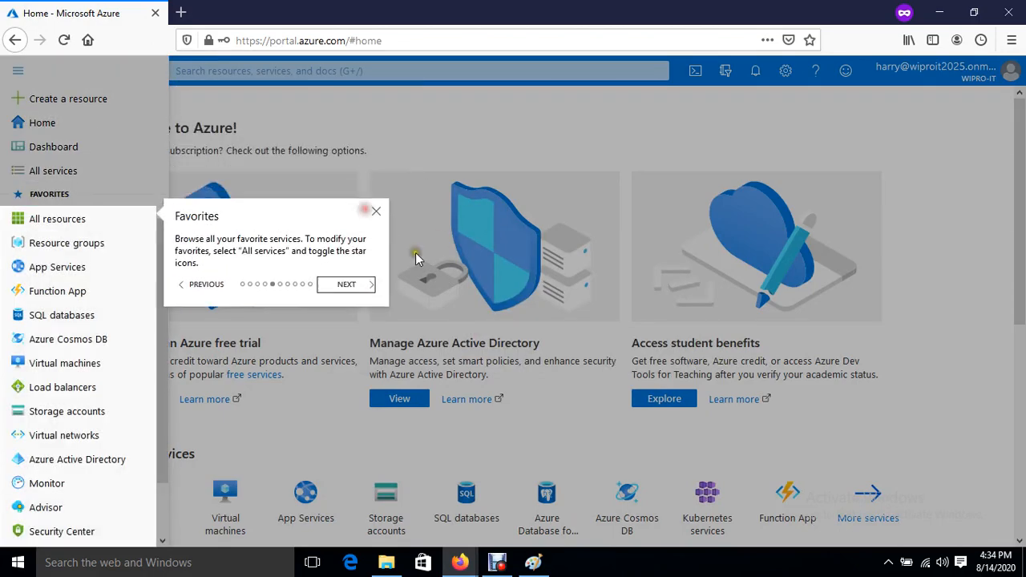
left_click(340, 279)
left_click(338, 150)
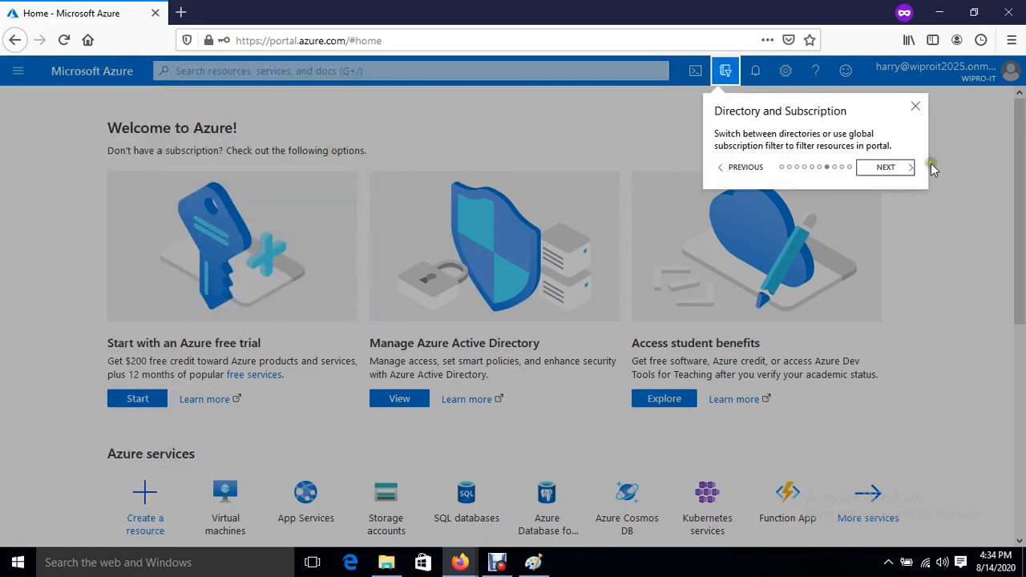
left_click(882, 163)
left_click(915, 155)
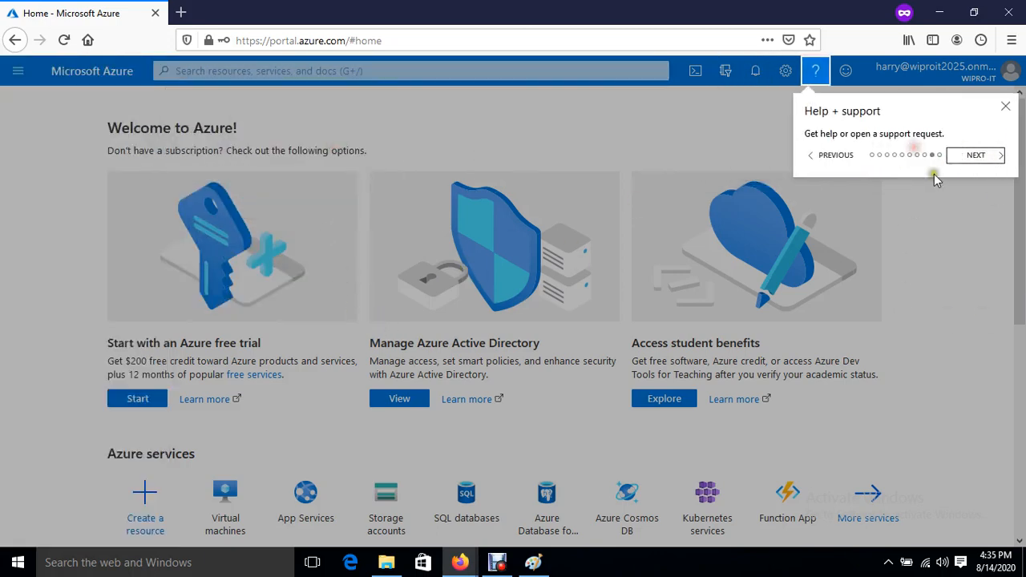
left_click(979, 155)
left_click(983, 167)
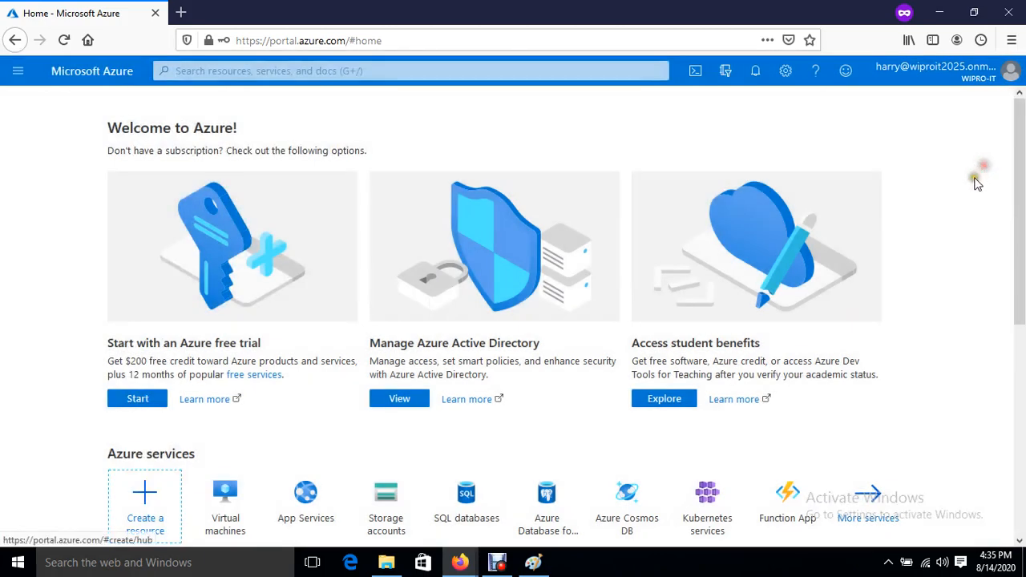
View the Virtual machines page as the new user and check the signed-in account's details
left_click(14, 72)
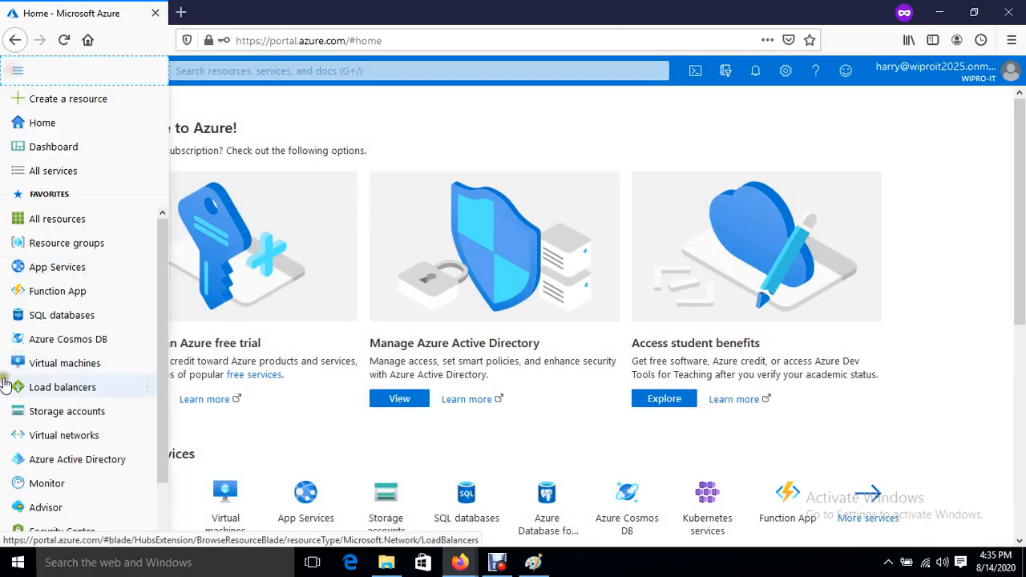
left_click(47, 367)
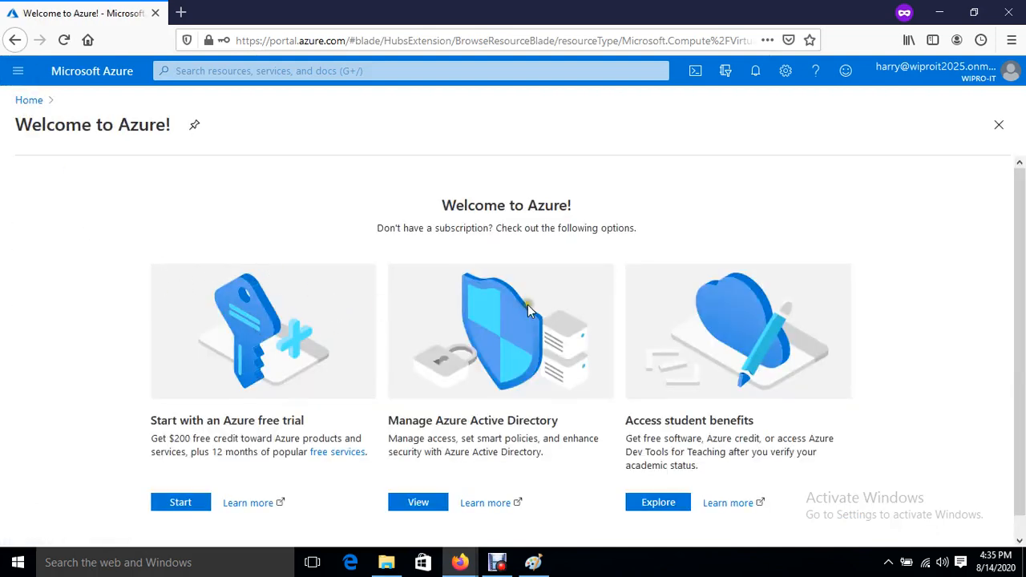
scroll(491, 289, "down", 1)
scroll(491, 285, "up", 1)
left_click(946, 72)
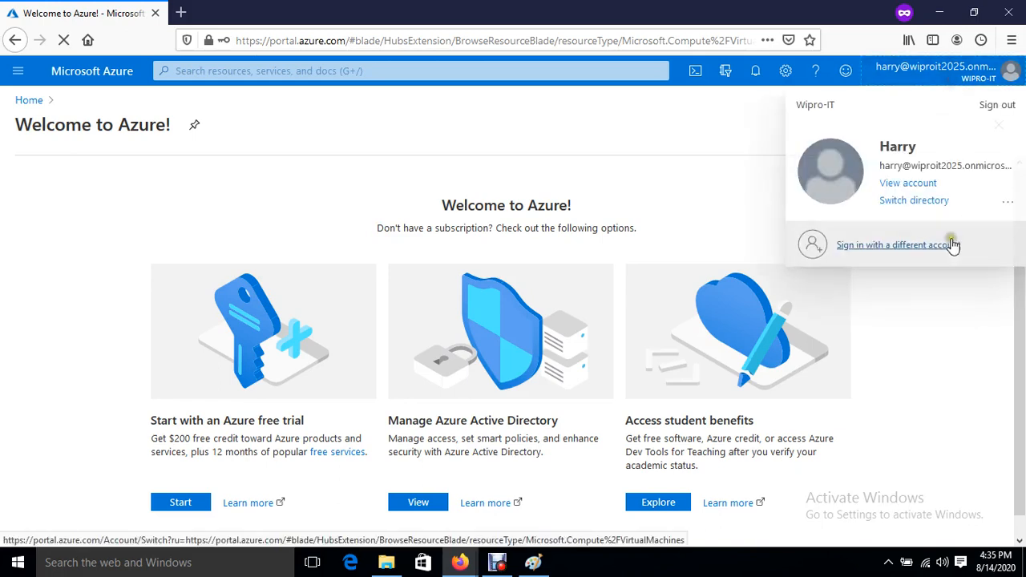
left_click(940, 376)
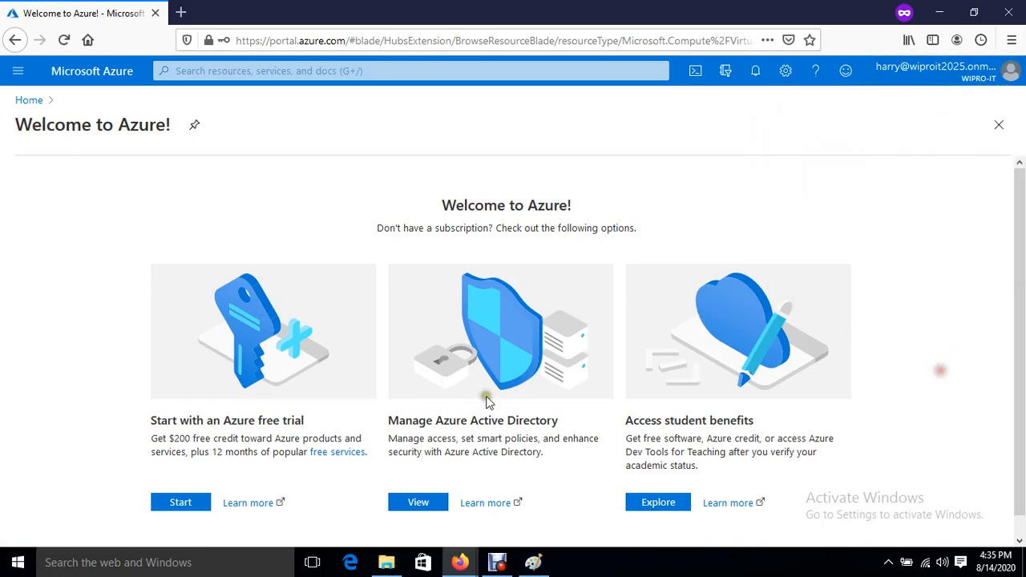
Open Azure Active Directory for Wipro-IT and view its list of all users
left_click(17, 77)
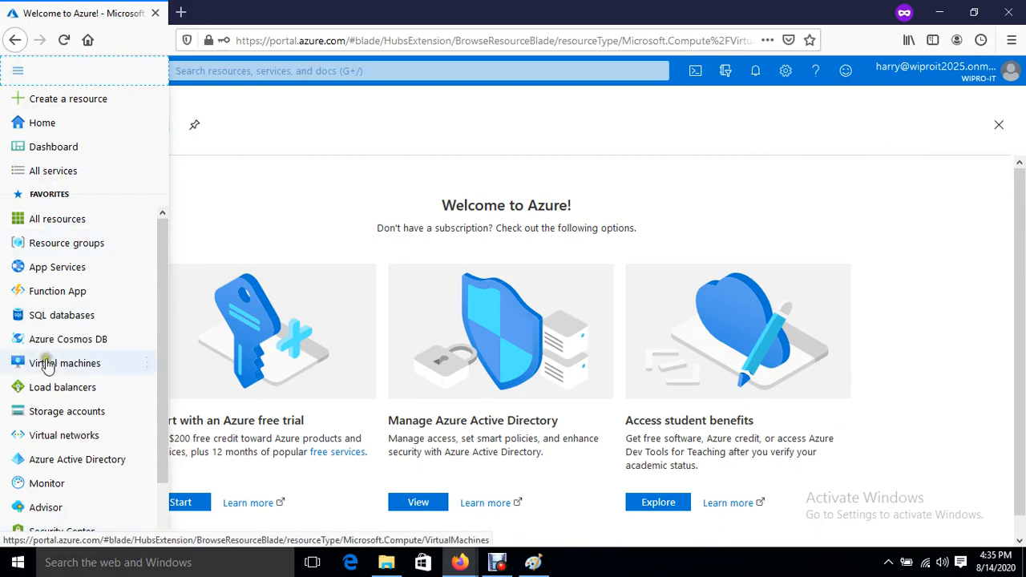
scroll(63, 472, "down", 2)
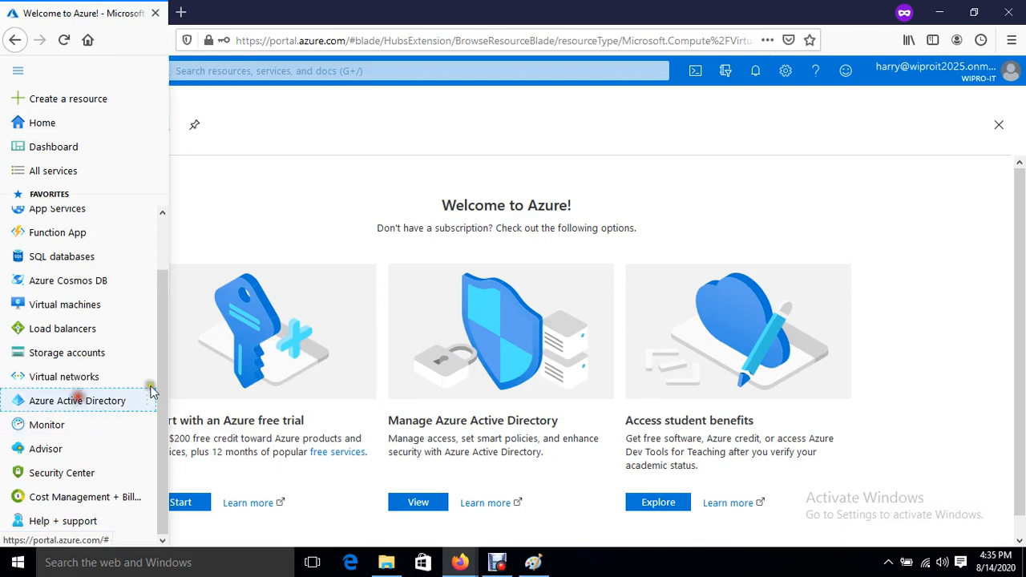
left_click(112, 400)
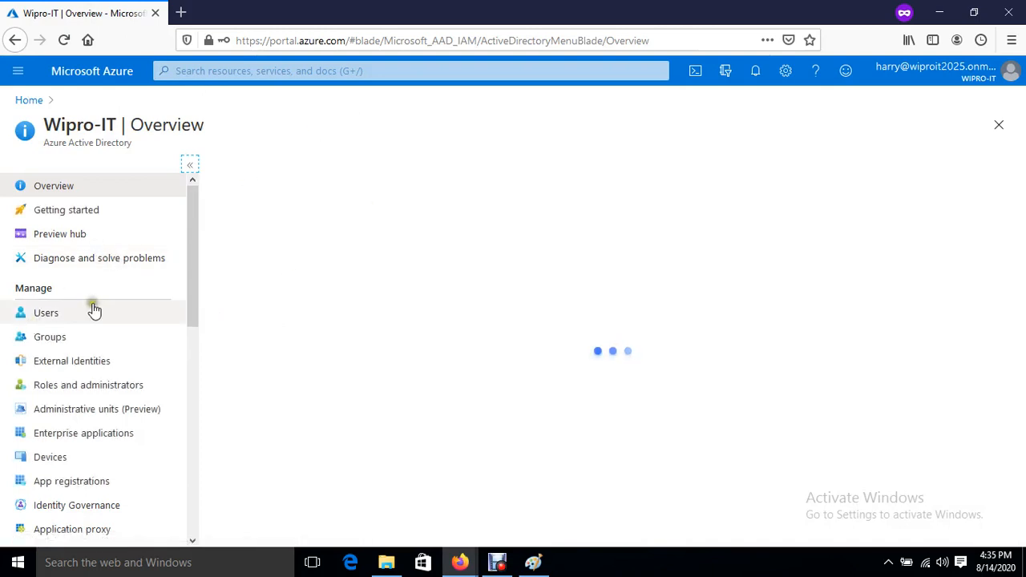
left_click(46, 314)
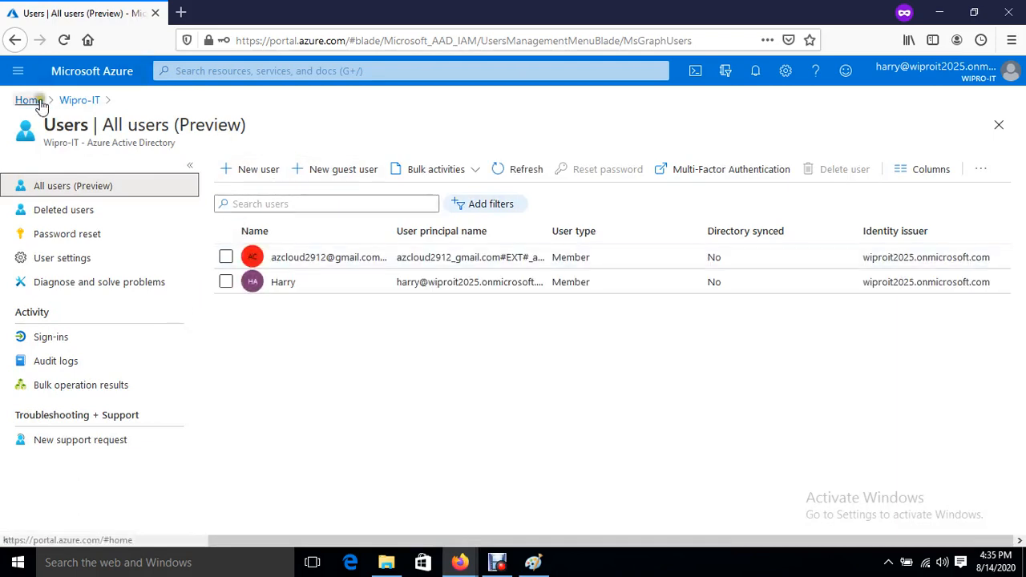
Return to the Wipro-IT overview and check the tenants available for switching, then close that list
left_click(80, 100)
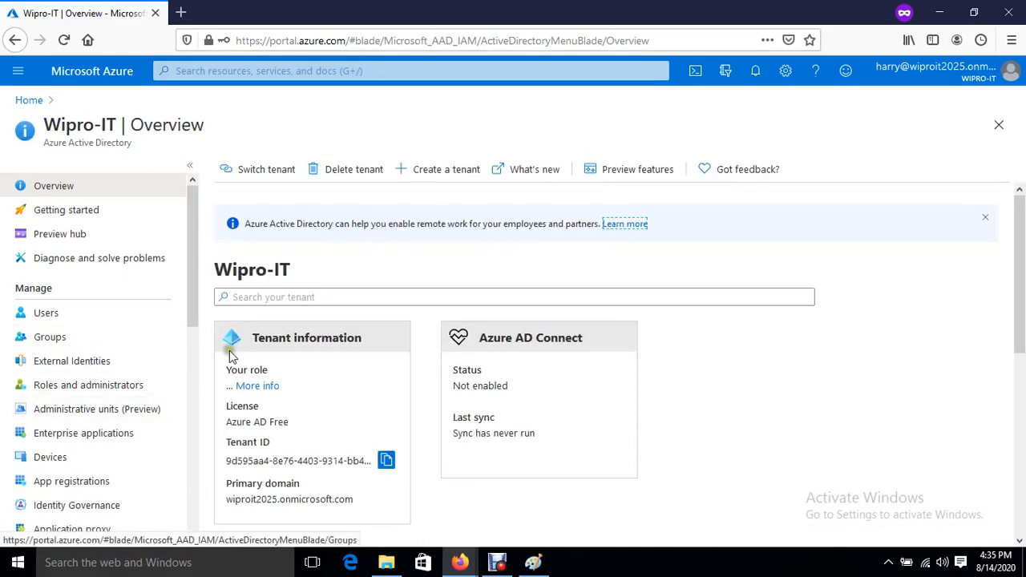
left_click(230, 175)
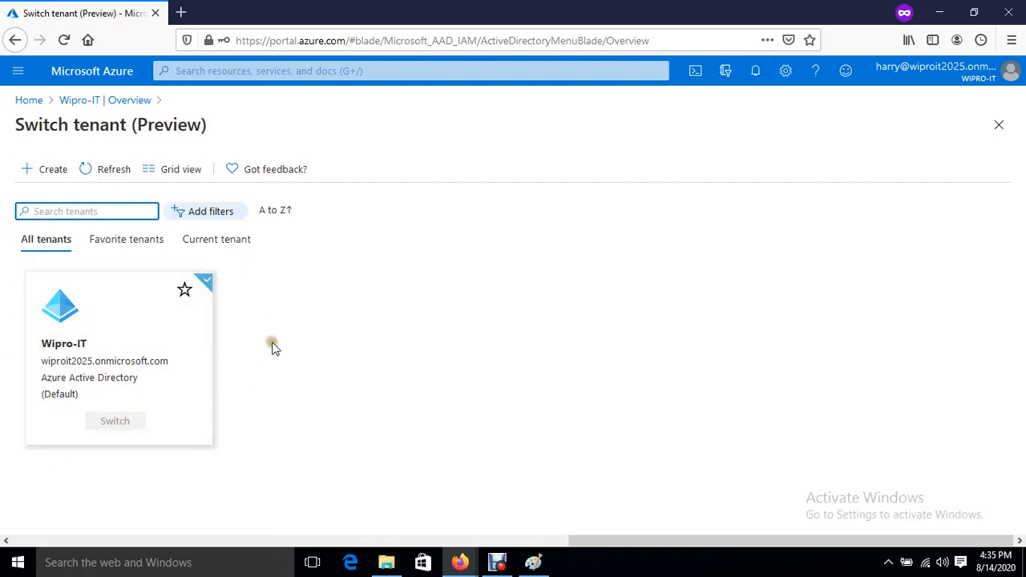
left_click(1000, 127)
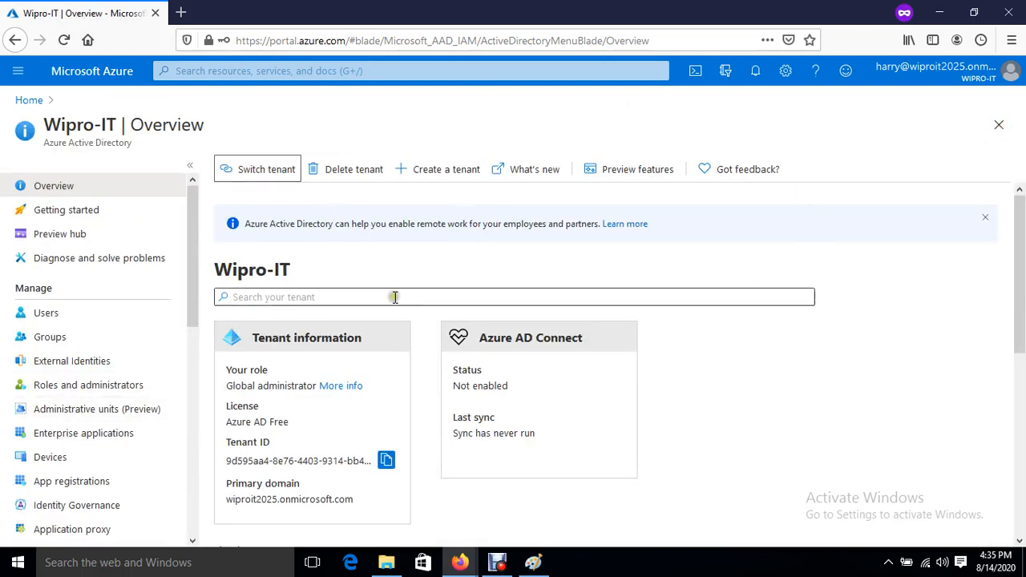
Open the Virtual machines page again from the Wipro-IT overview
left_click(18, 71)
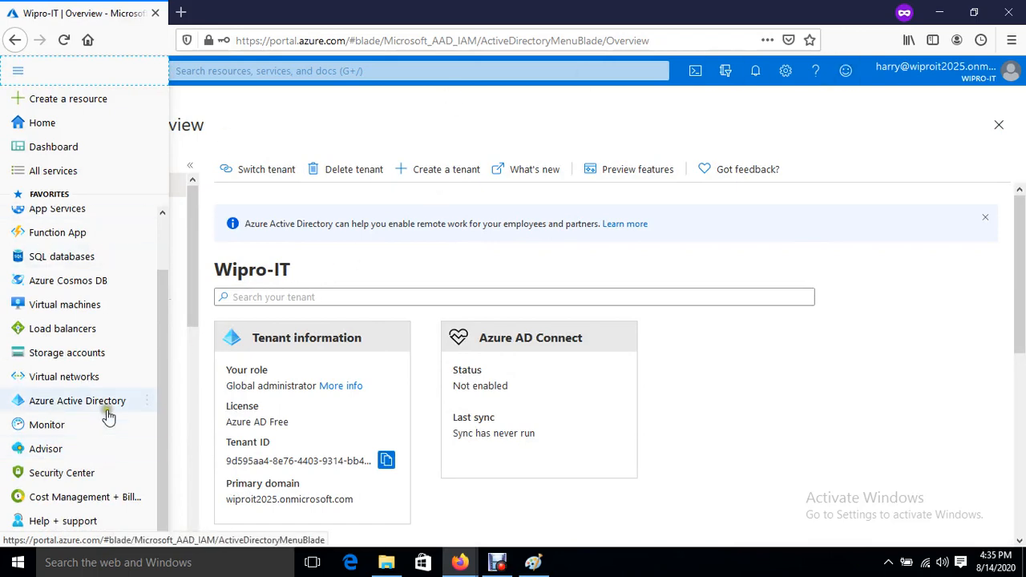
mouse_move(35, 381)
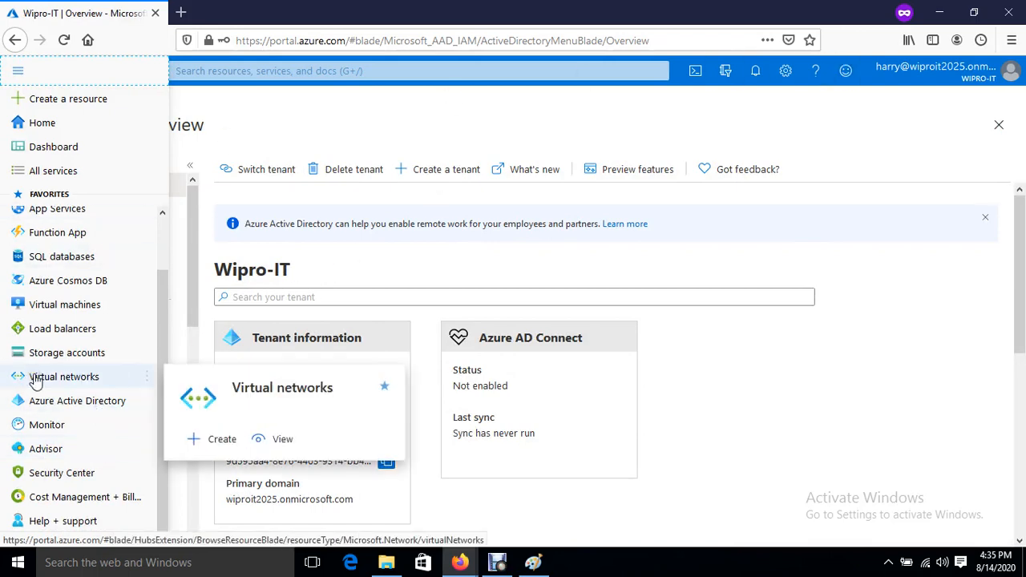
left_click(56, 304)
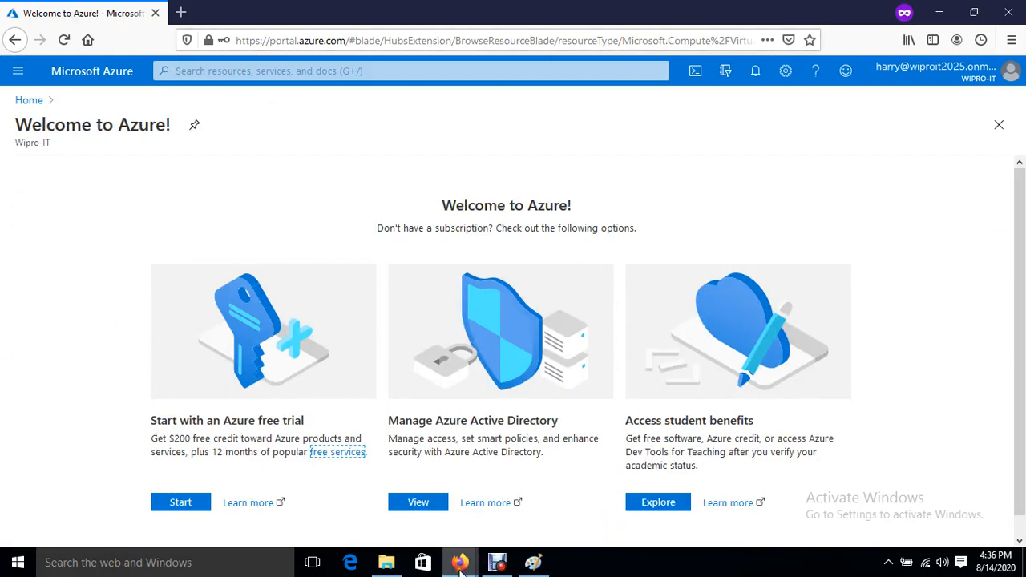
Switch to the Firefox window signed in with the original administrator account and view its virtual machines
mouse_move(459, 562)
left_click(396, 509)
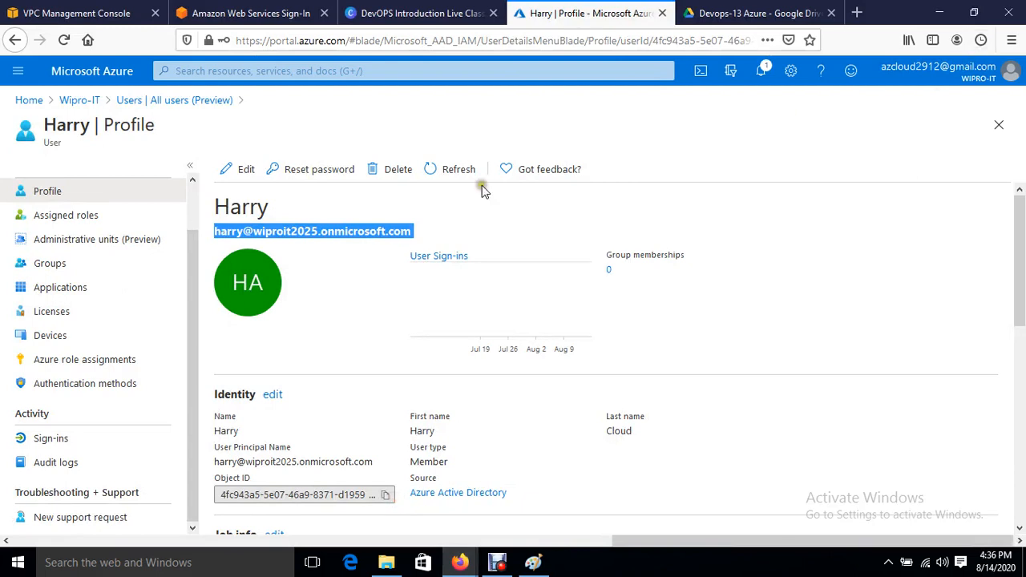
left_click(17, 71)
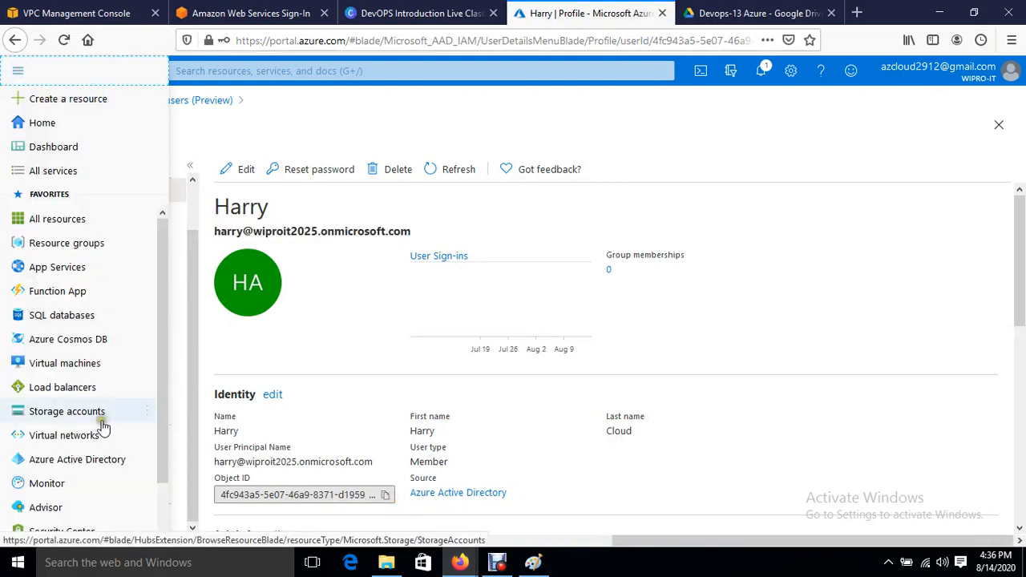
mouse_move(61, 367)
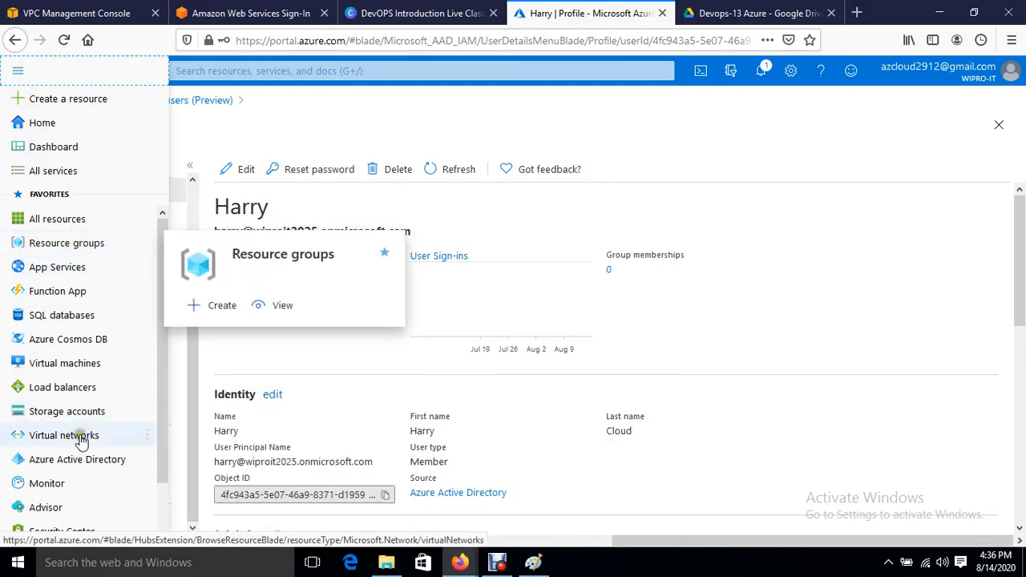
left_click(69, 363)
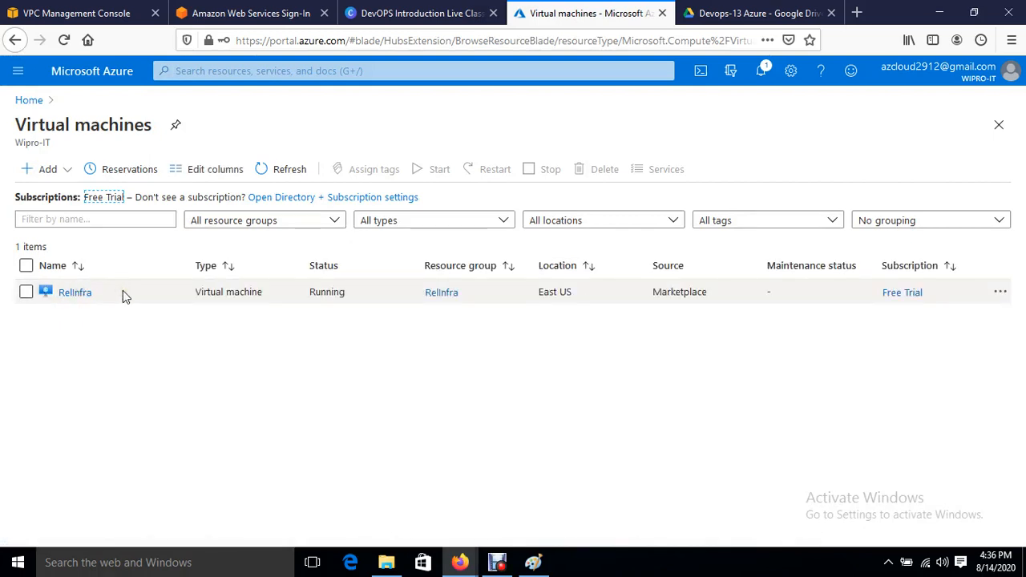
Open Access control (IAM) for the RelInfra virtual machine and look at the options for adding access
left_click(80, 294)
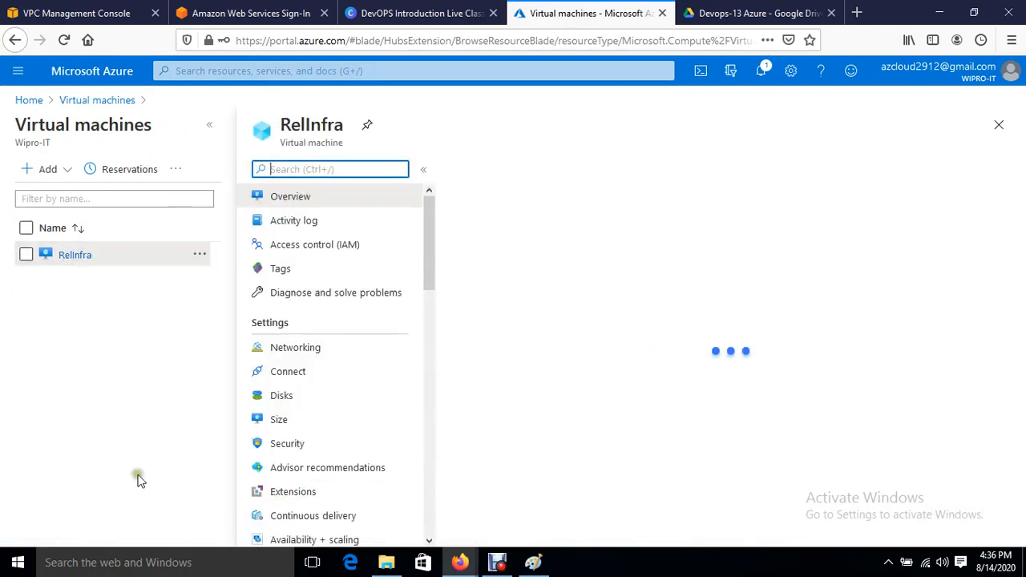
left_click(72, 245)
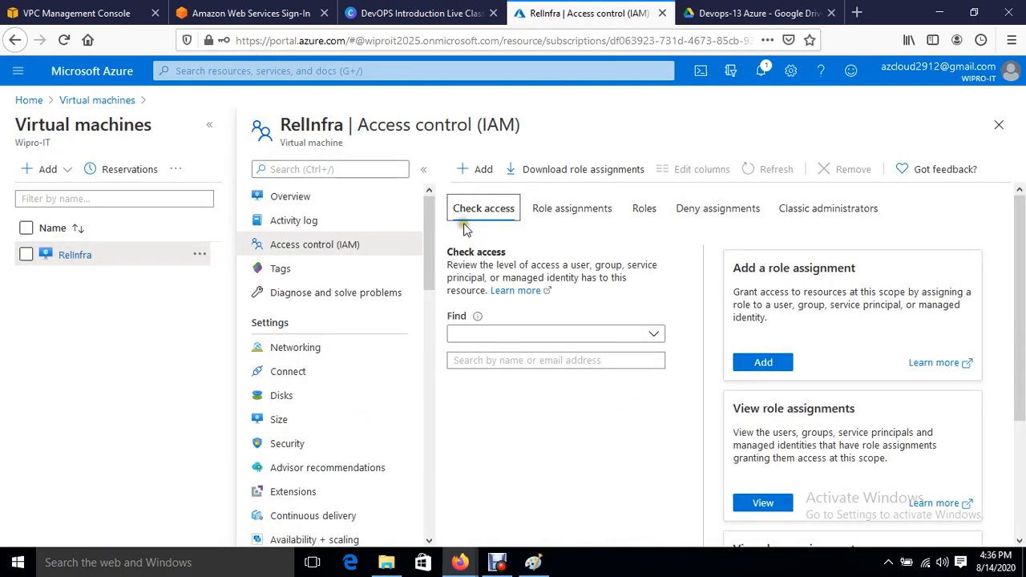
left_click(465, 169)
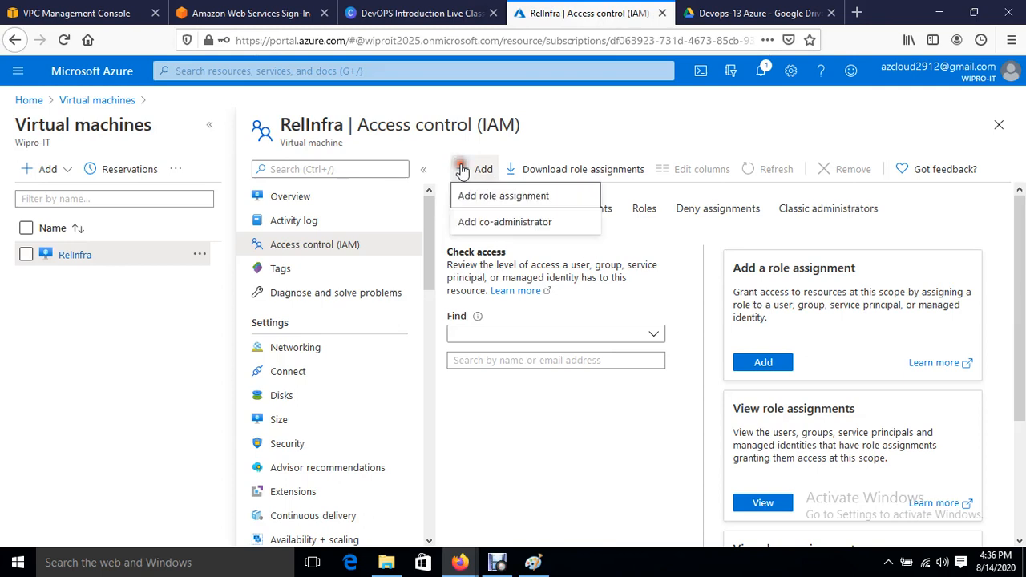
left_click(505, 197)
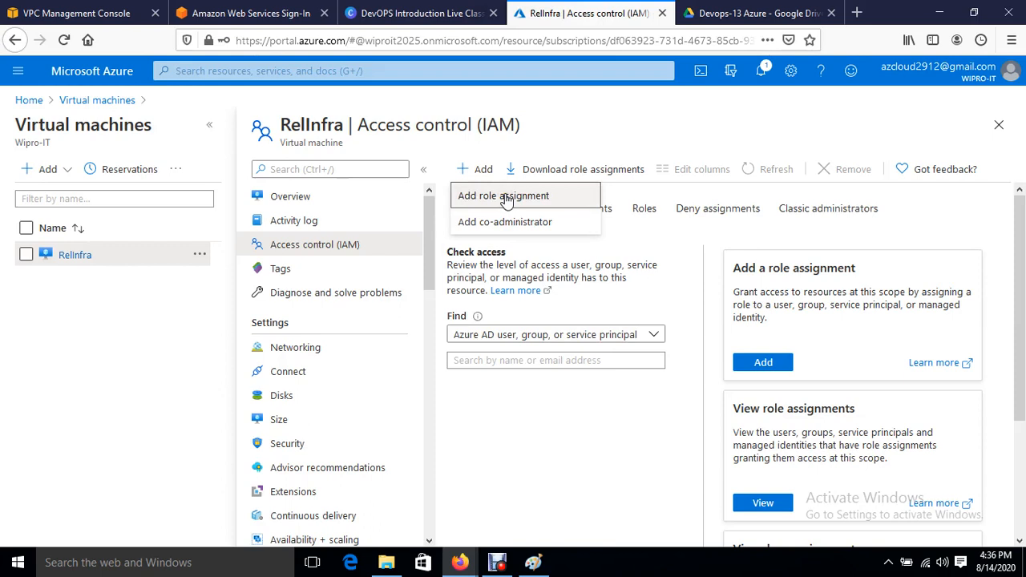
Open Access control (IAM) for the RelInfra resource group
left_click(18, 73)
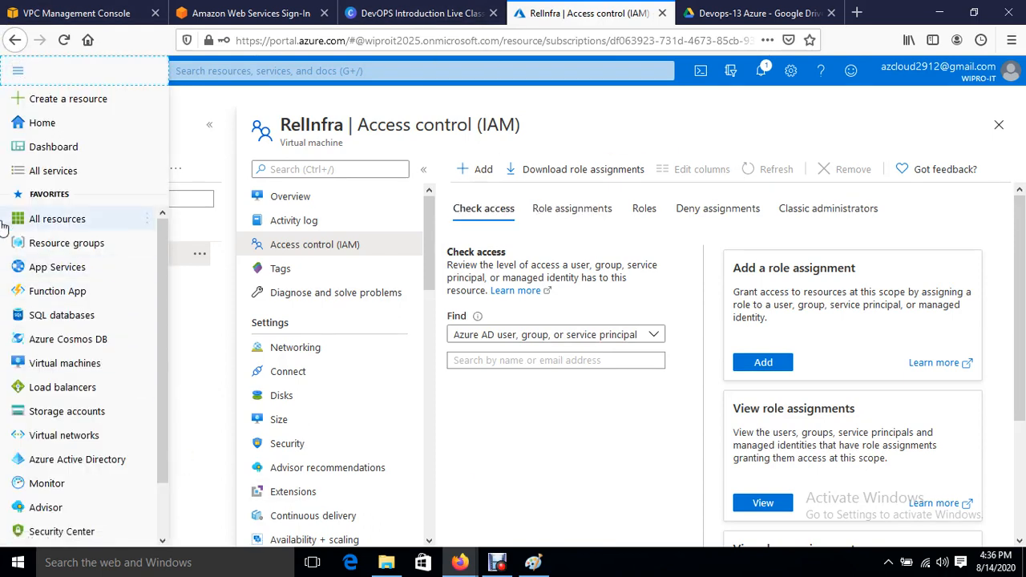
left_click(25, 242)
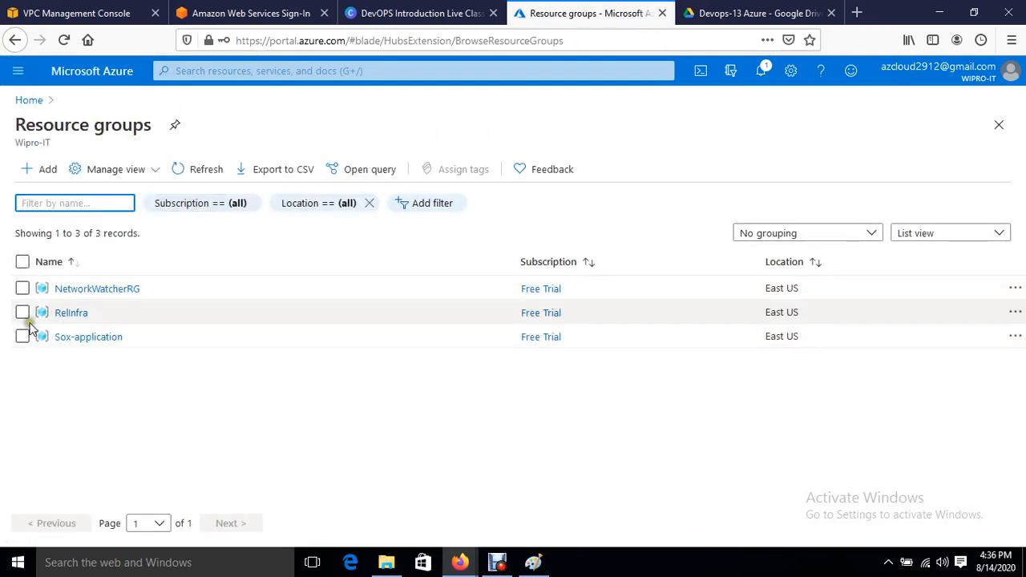
left_click(71, 315)
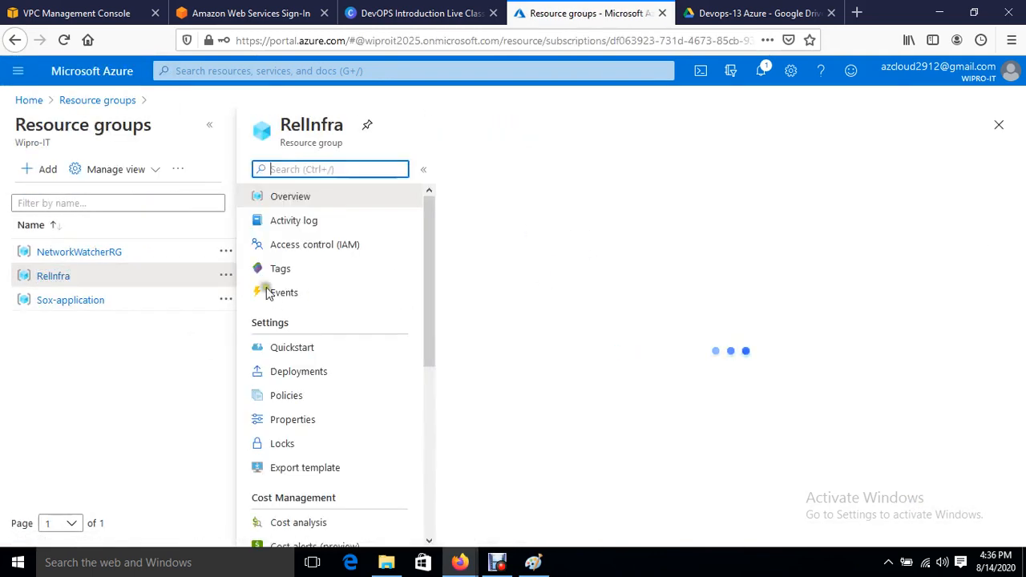
left_click(294, 247)
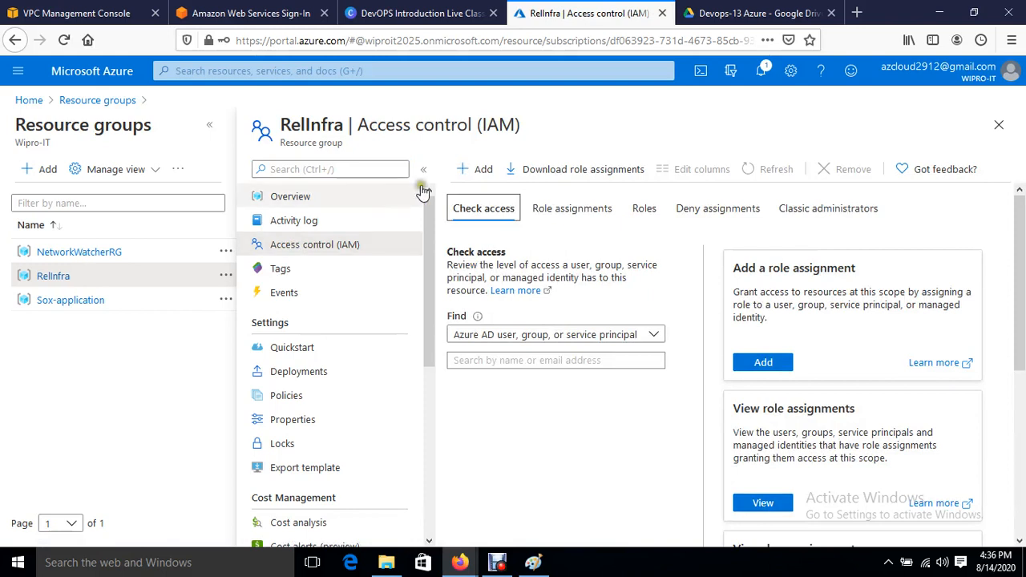
Start a new role assignment on the RelInfra resource group and set its role to Owner
left_click(468, 169)
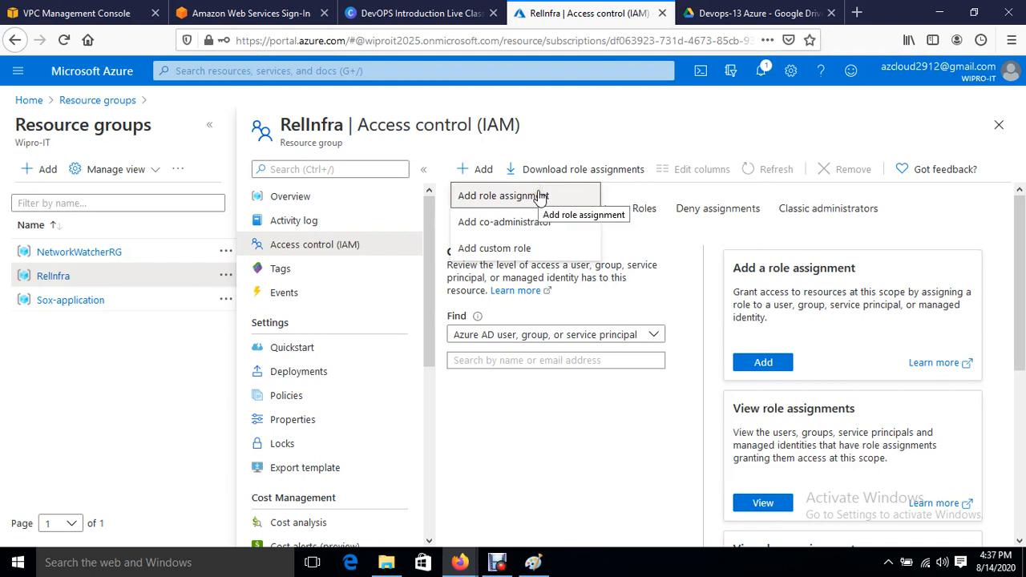
left_click(462, 200)
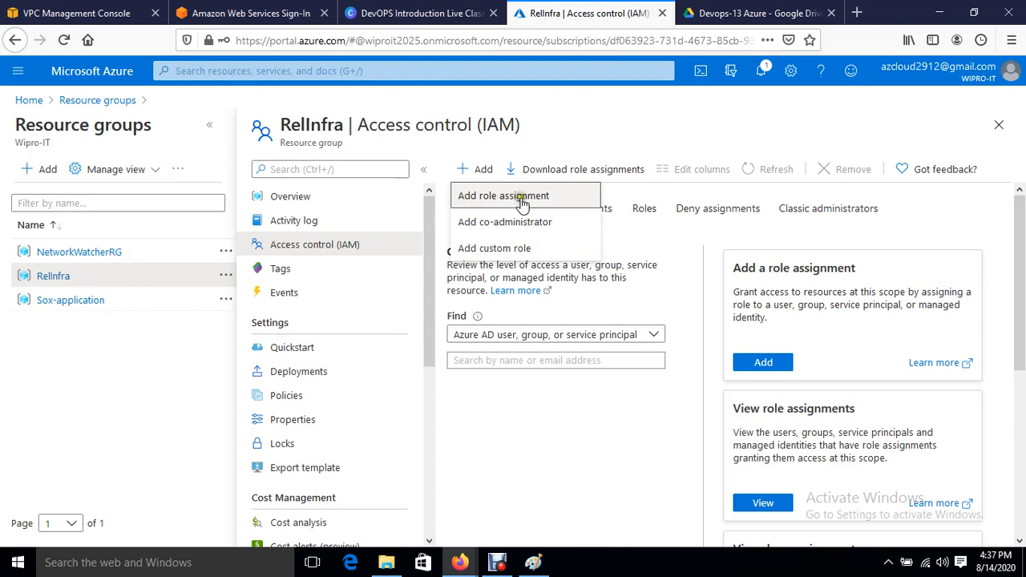
left_click(464, 225)
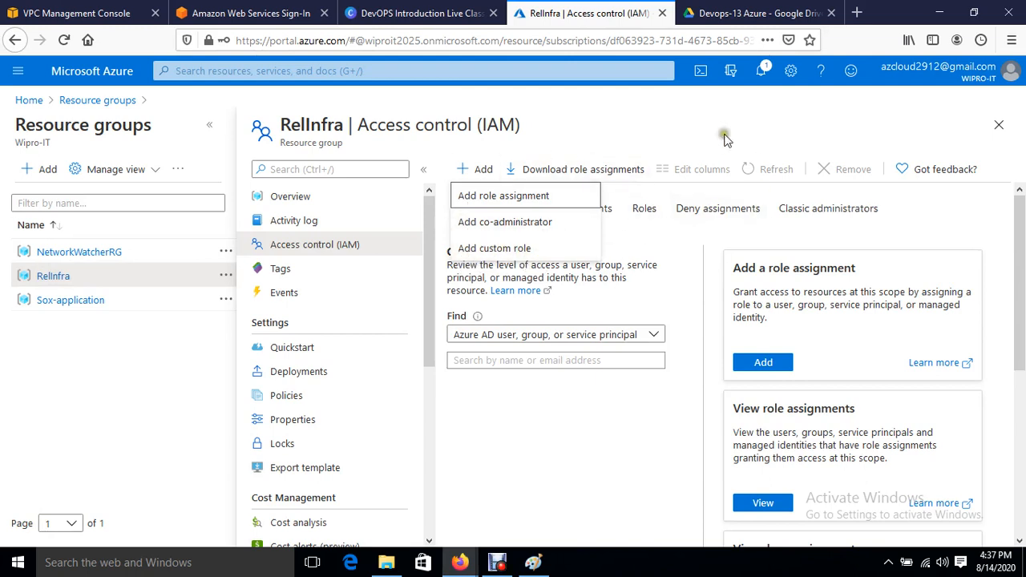
left_click(463, 197)
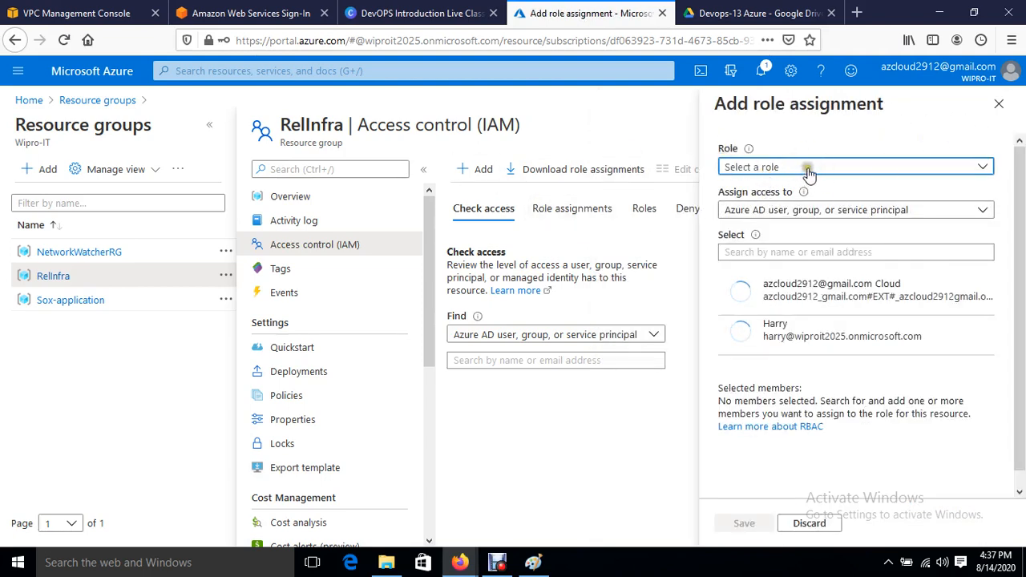
left_click(804, 166)
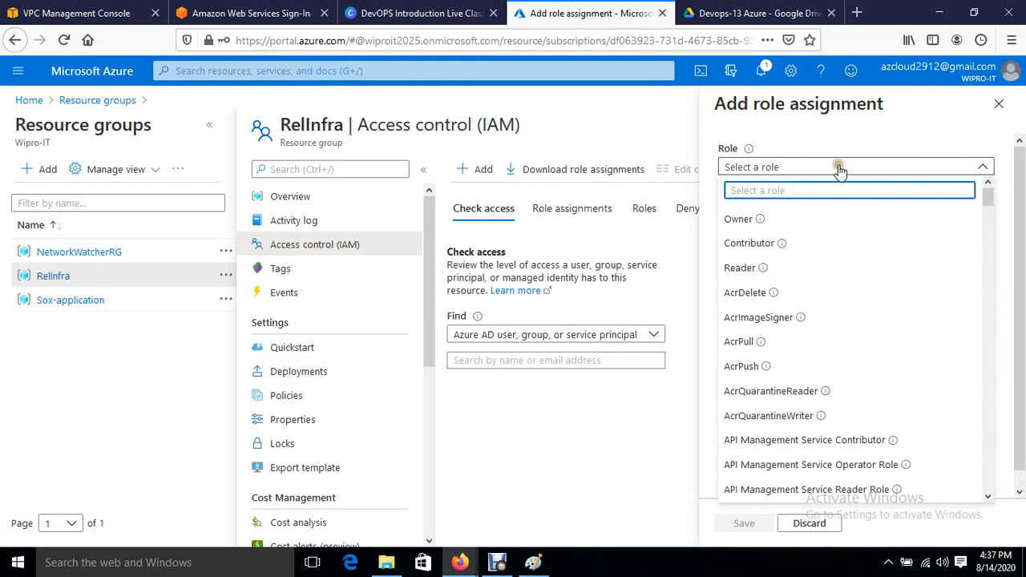
left_click(736, 221)
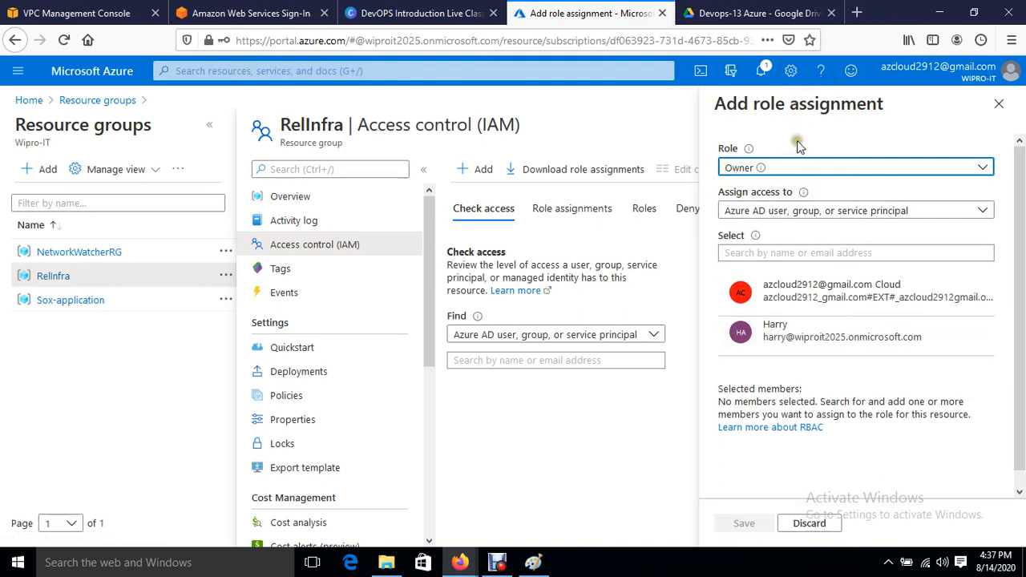
Change the role of the new RelInfra role assignment to Contributor
left_click(51, 278)
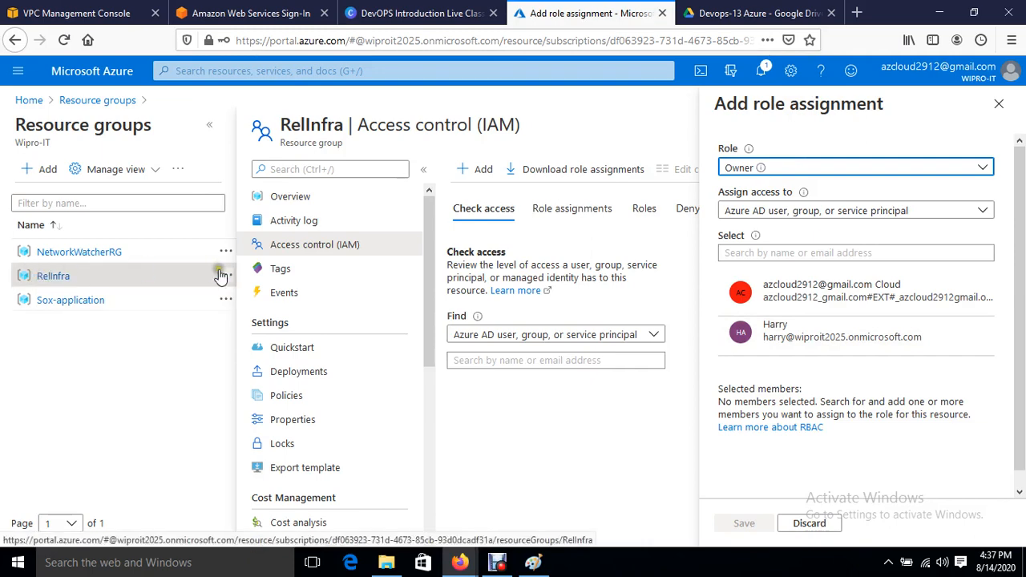
left_click(762, 167)
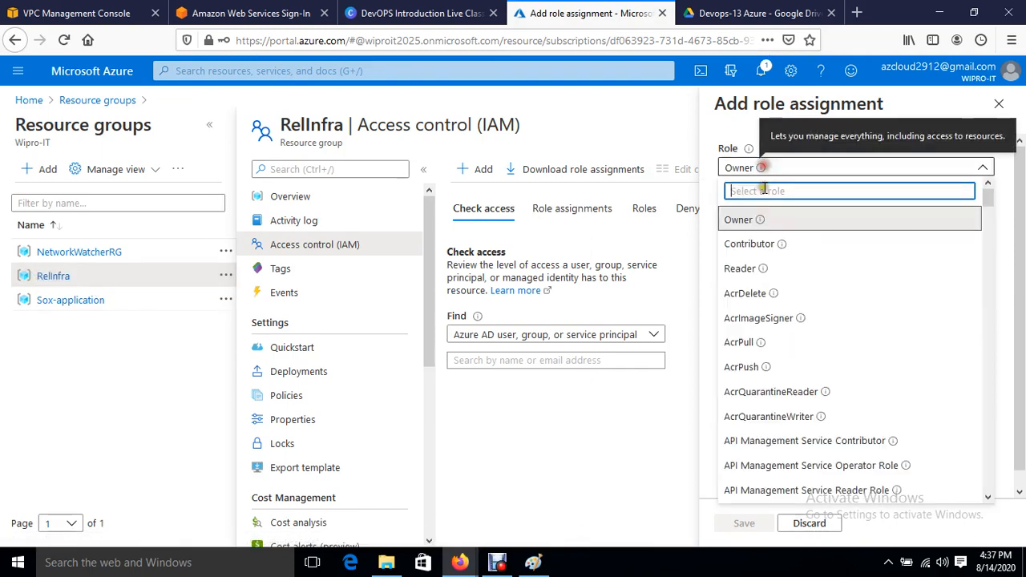
left_click(758, 247)
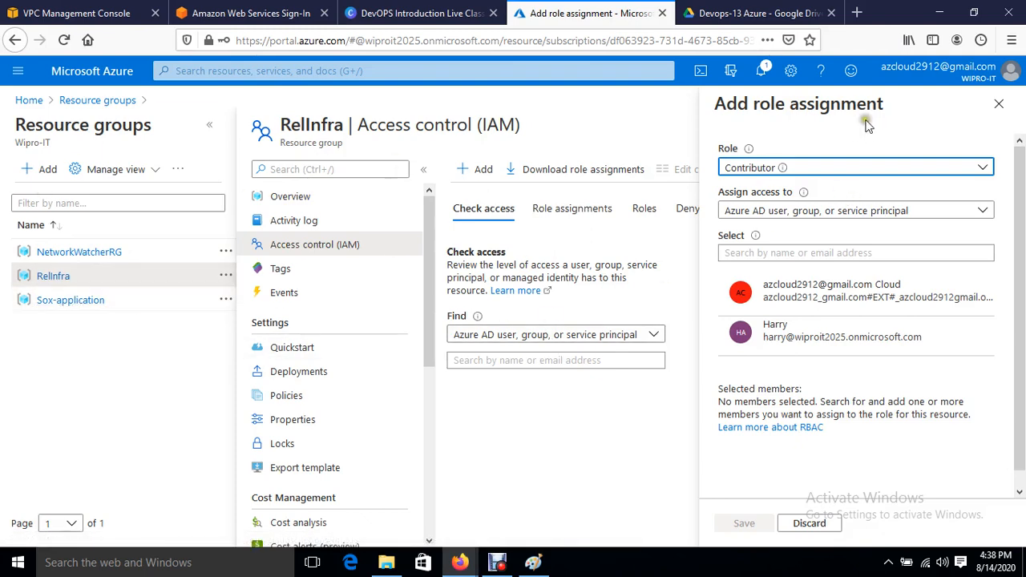
Set the role to Owner, choose the newly created user as member, and save the RelInfra role assignment
left_click(773, 167)
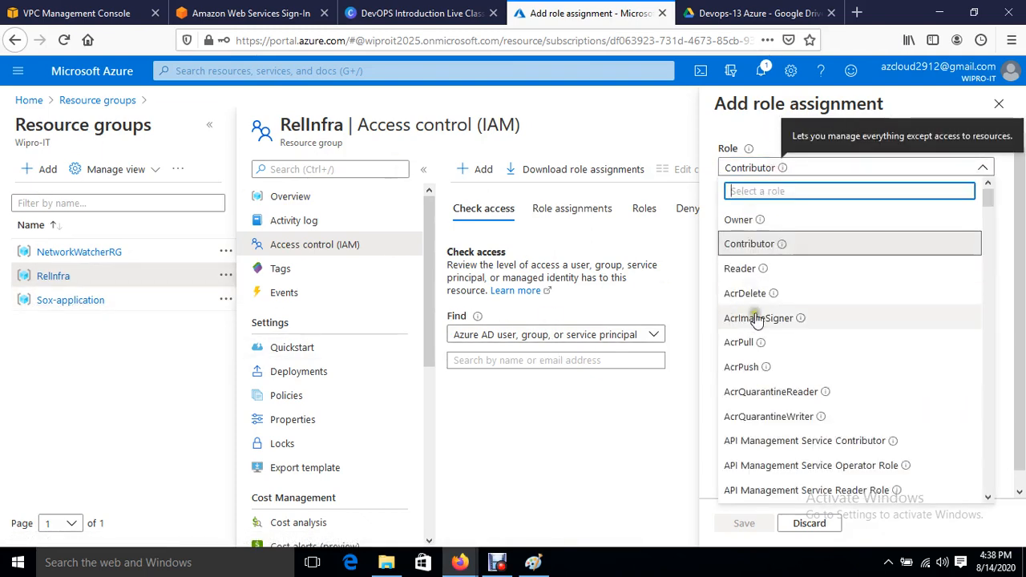
scroll(772, 321, "down", 3)
scroll(772, 323, "up", 3)
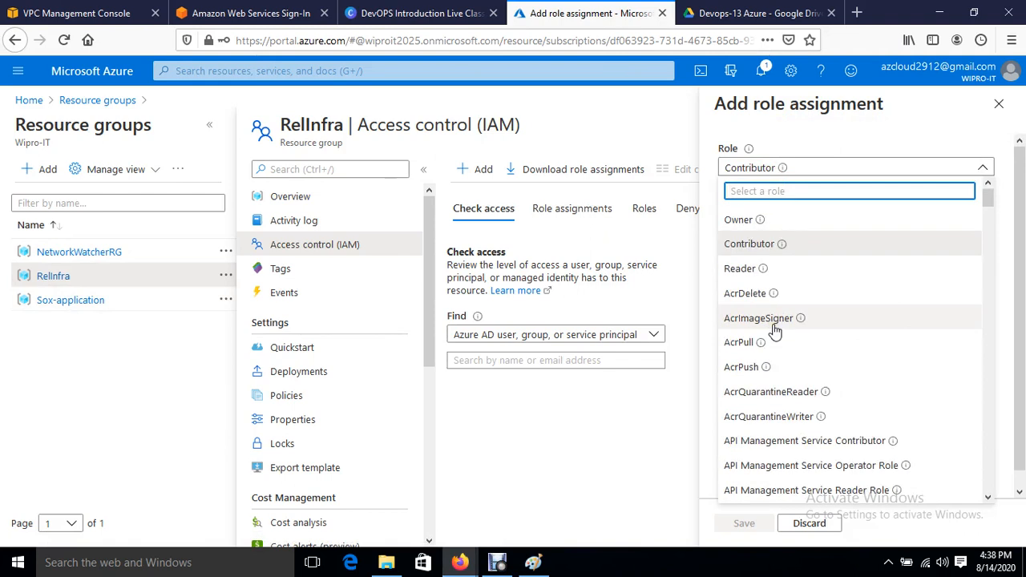
left_click(734, 220)
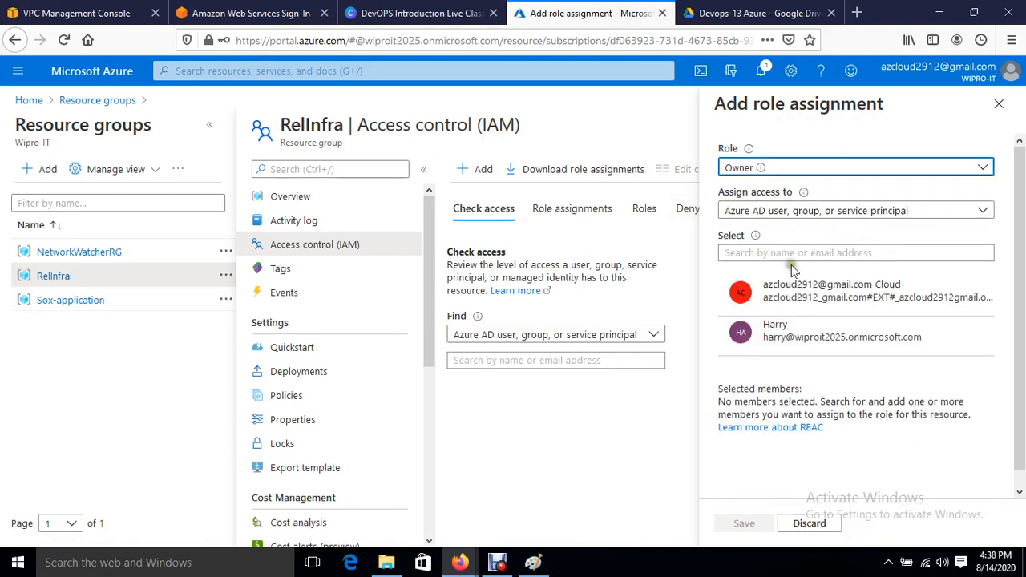
left_click(790, 331)
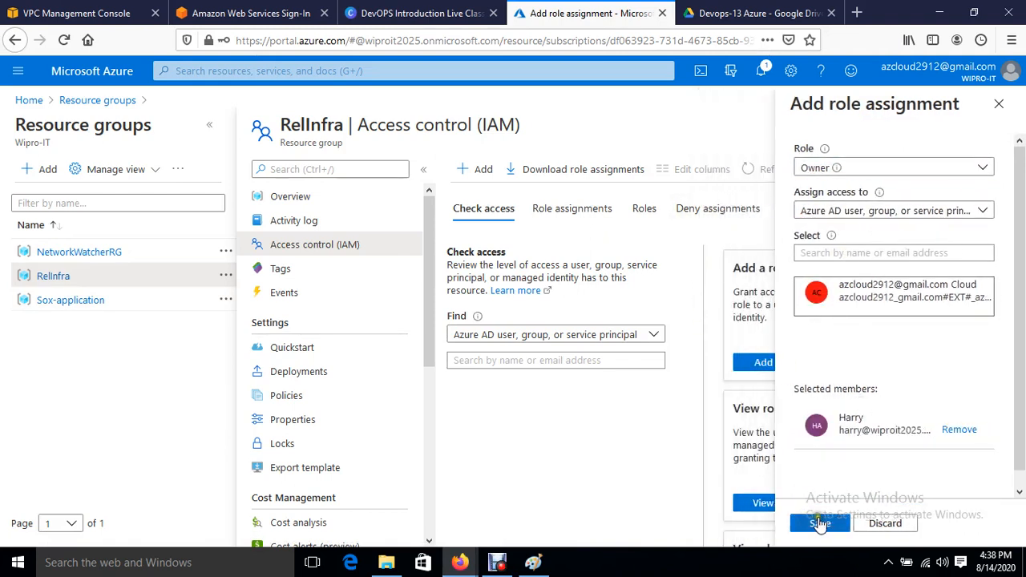
left_click(820, 523)
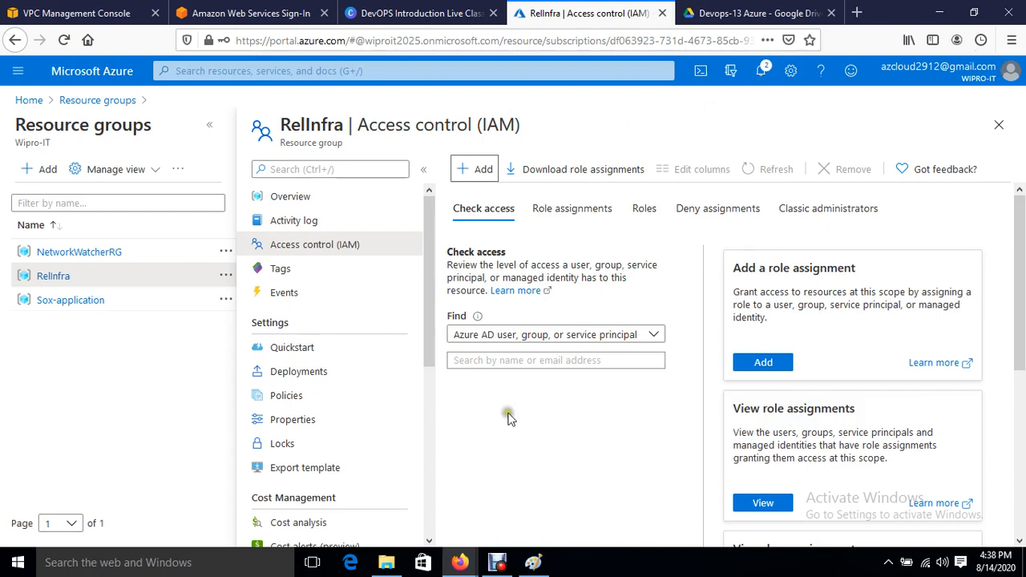
Switch to the new user's portal session and reload its virtual machines page
mouse_move(472, 568)
left_click(531, 493)
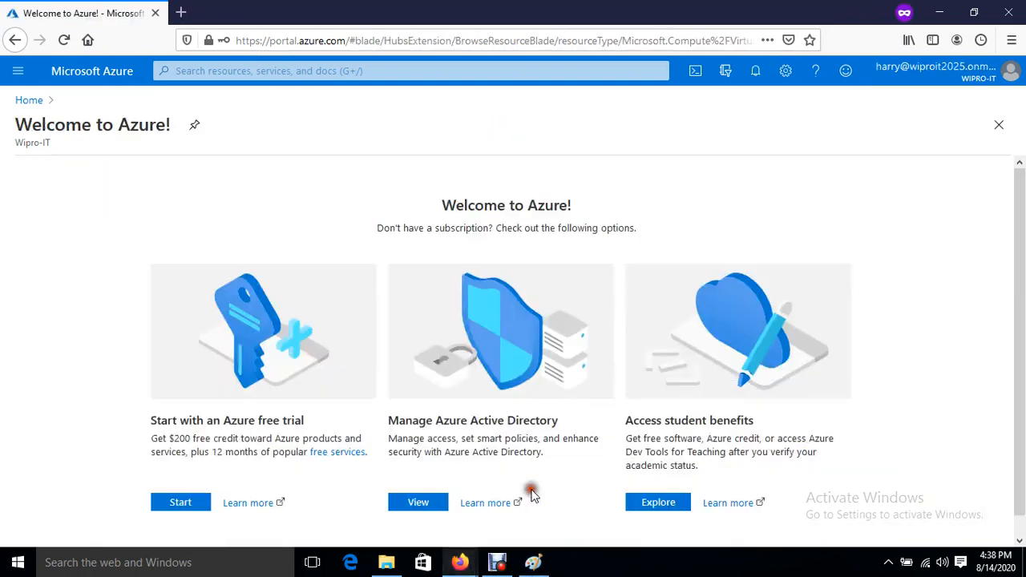
left_click(65, 41)
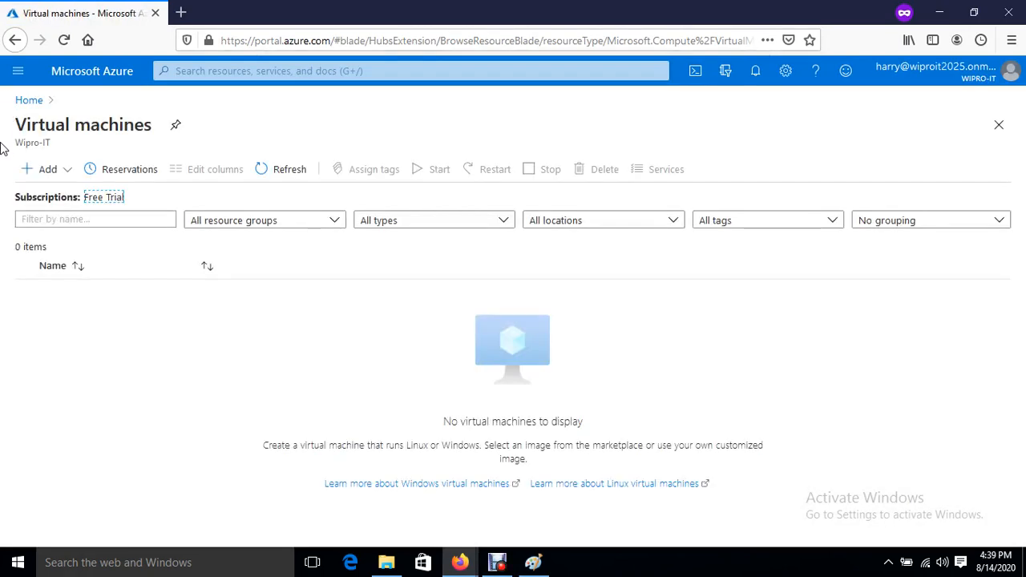
Open the resource groups list in the new user's session, dismiss the view tip, and refresh the list
left_click(18, 71)
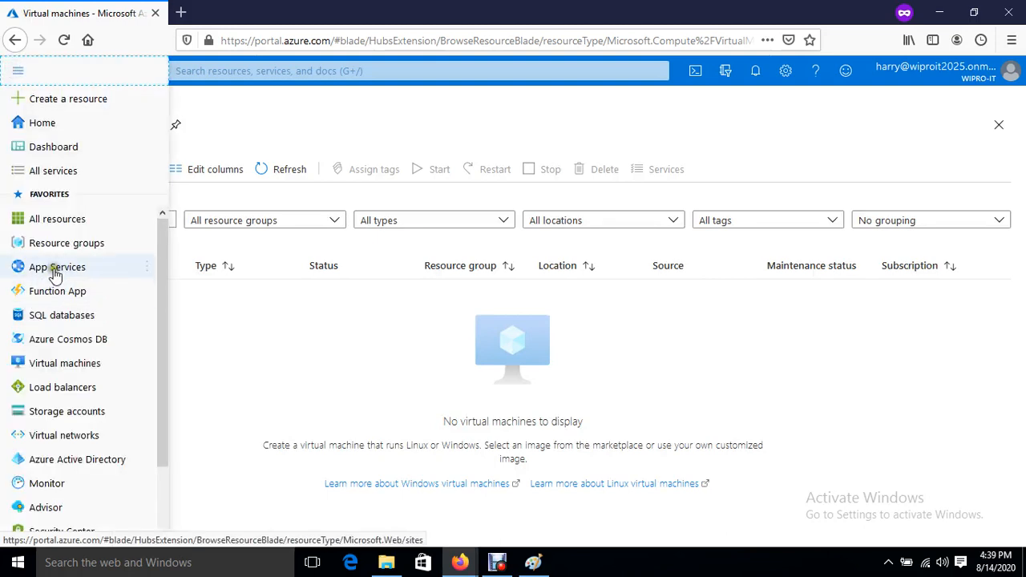
left_click(68, 242)
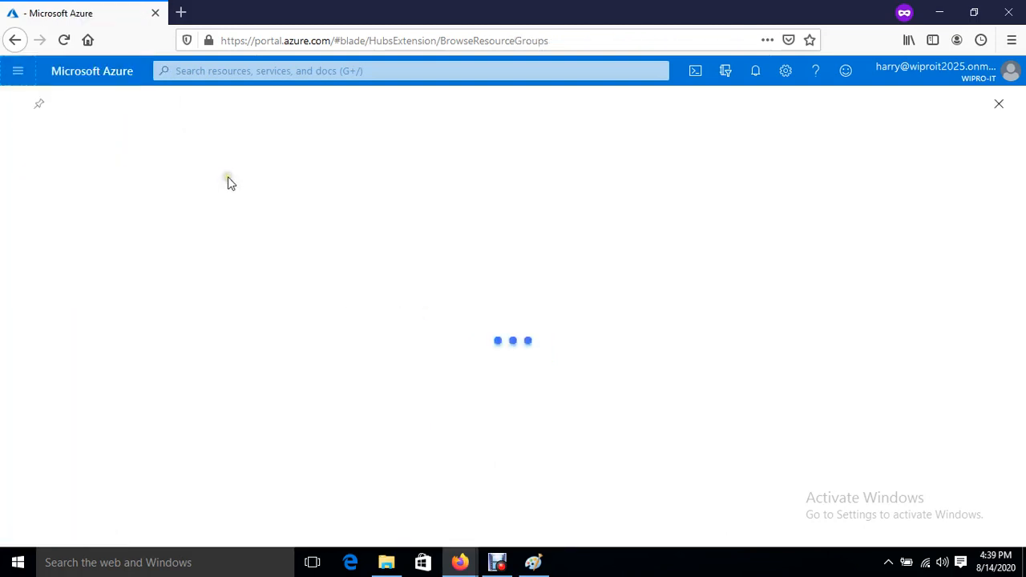
left_click(272, 256)
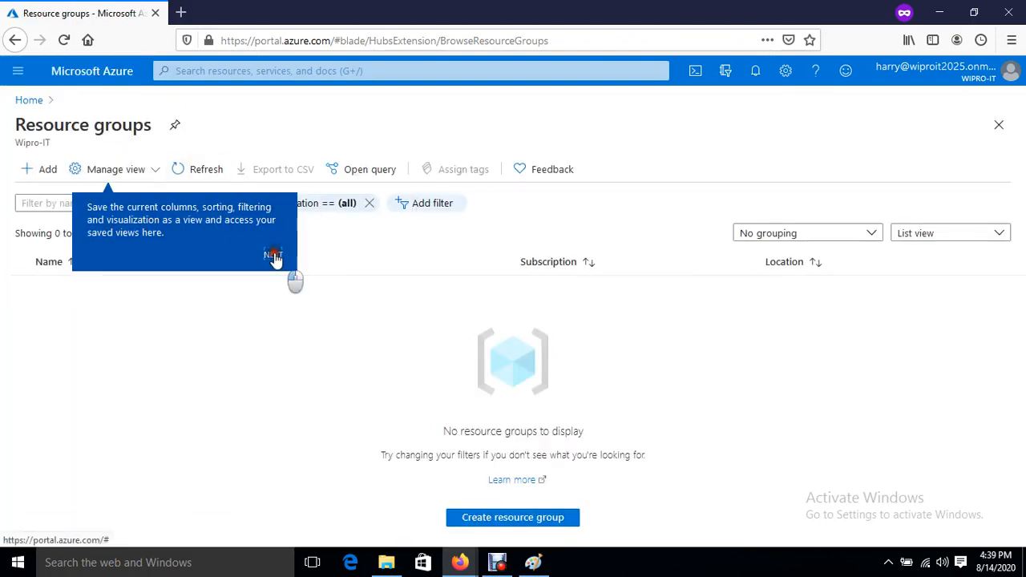
left_click(997, 316)
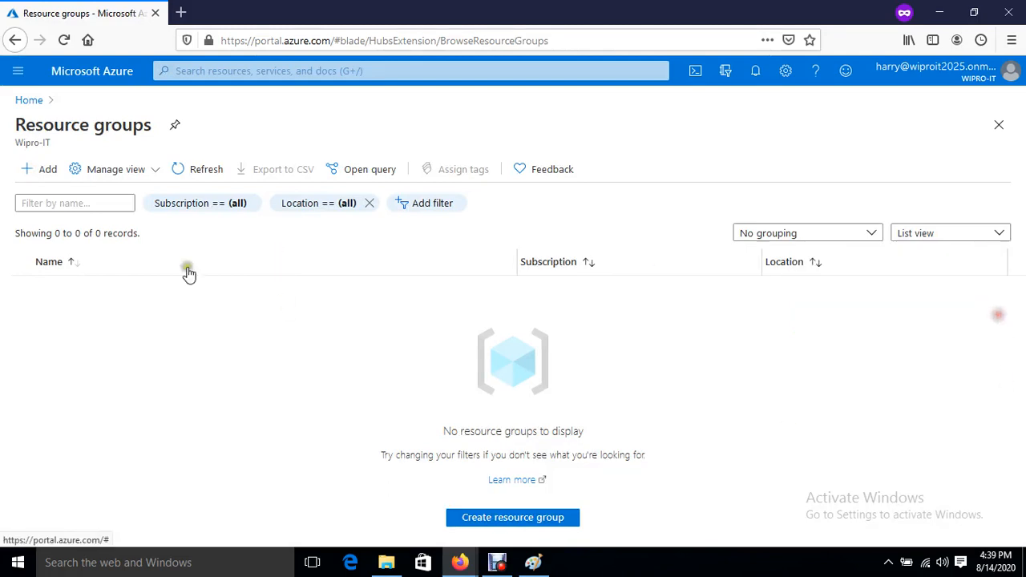
left_click(199, 176)
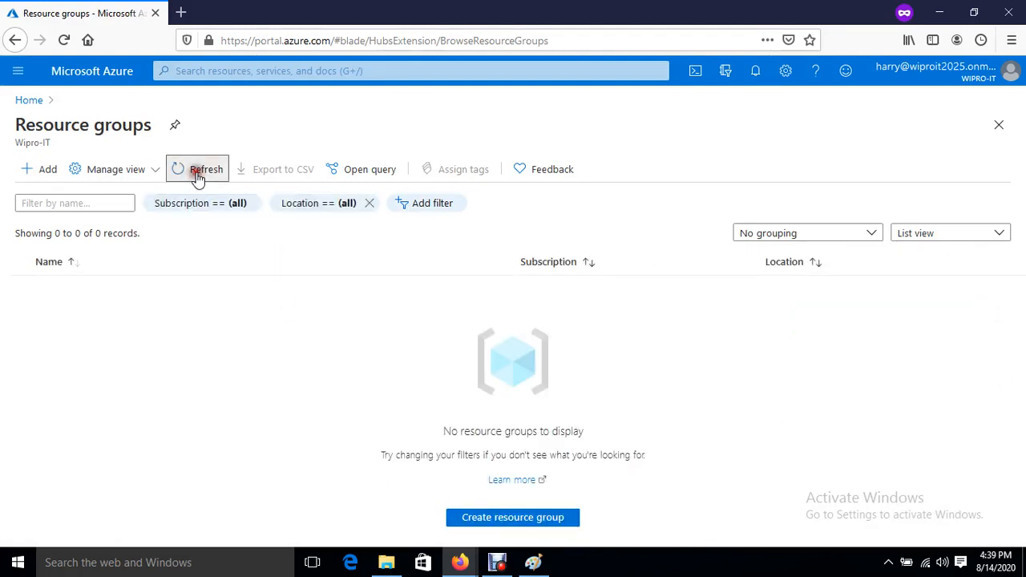
left_click(198, 177)
left_click(184, 180)
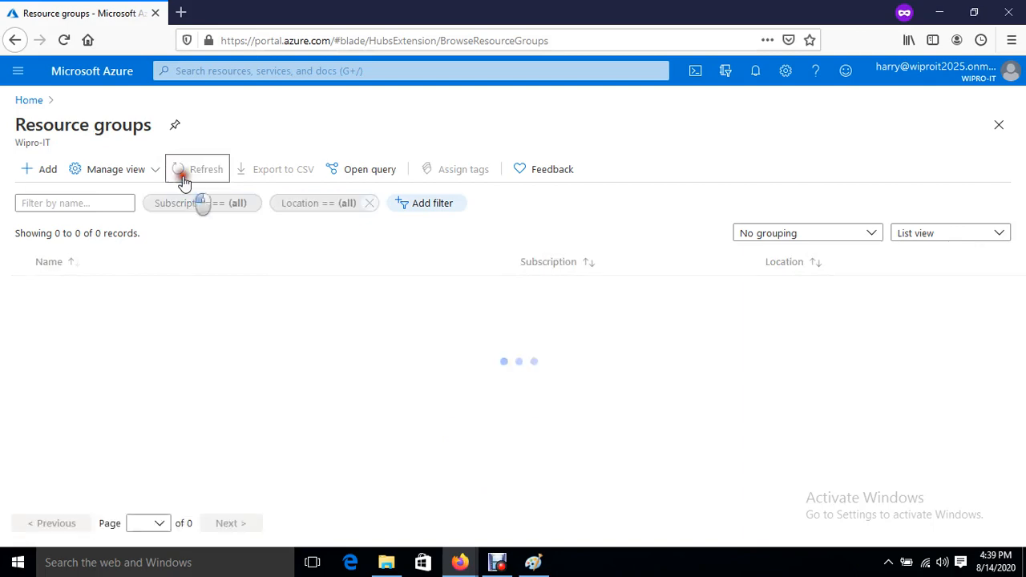
Reload the new user's resource groups page after a glance at the administrator's session, and open the RelInfra resource group
mouse_move(461, 565)
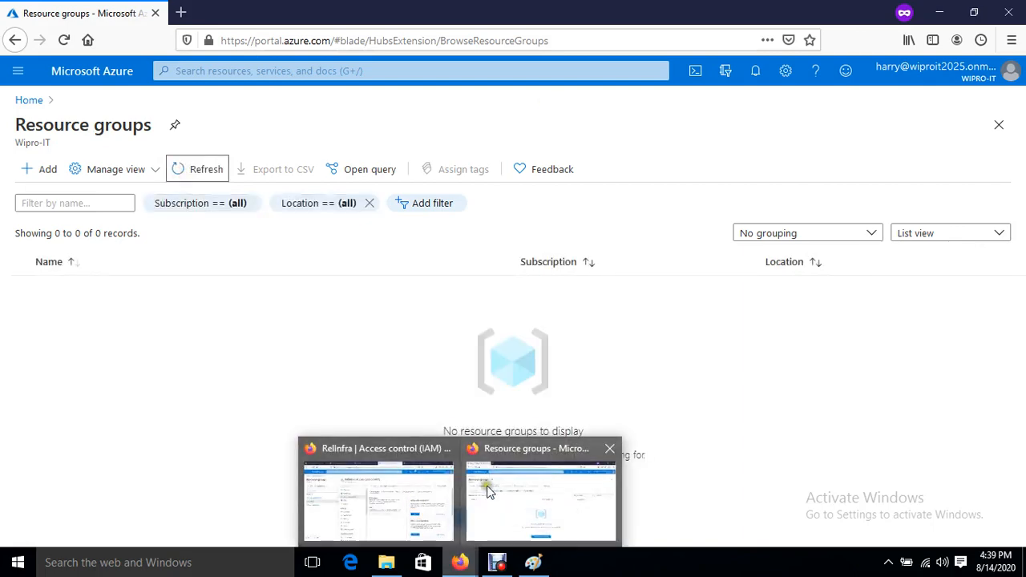
left_click(393, 503)
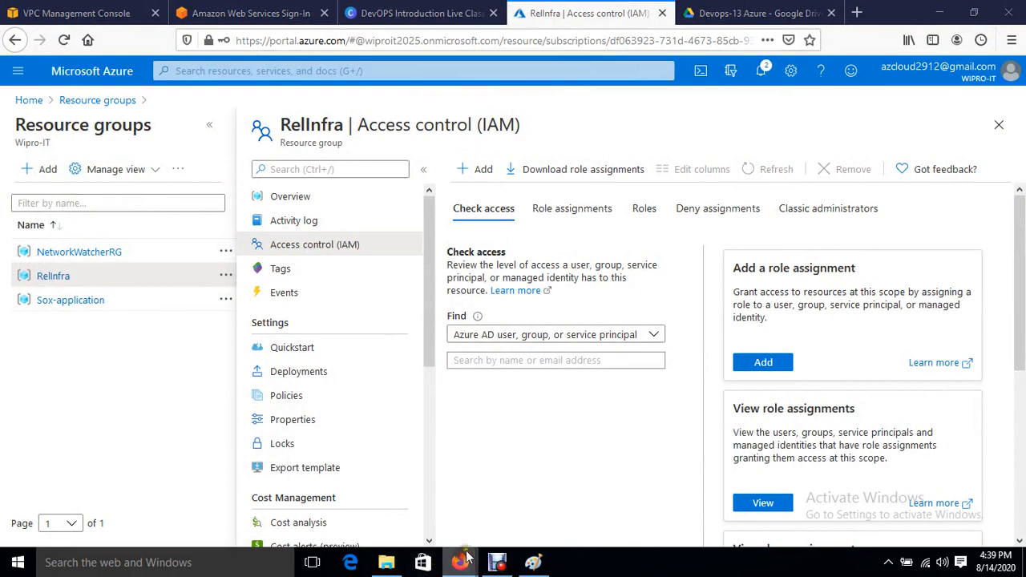
mouse_move(459, 564)
left_click(538, 493)
left_click(190, 174)
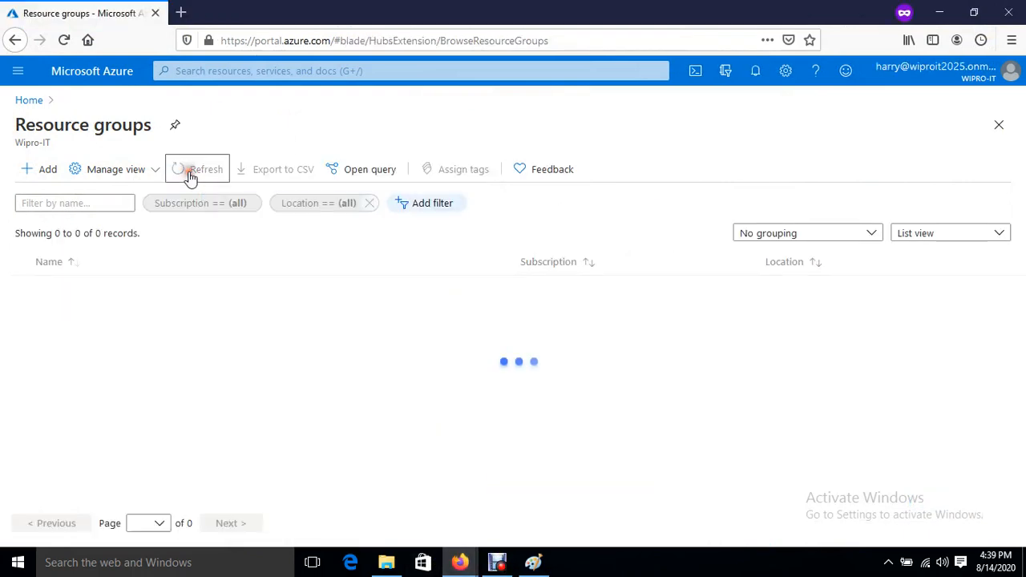
left_click(190, 174)
left_click(65, 40)
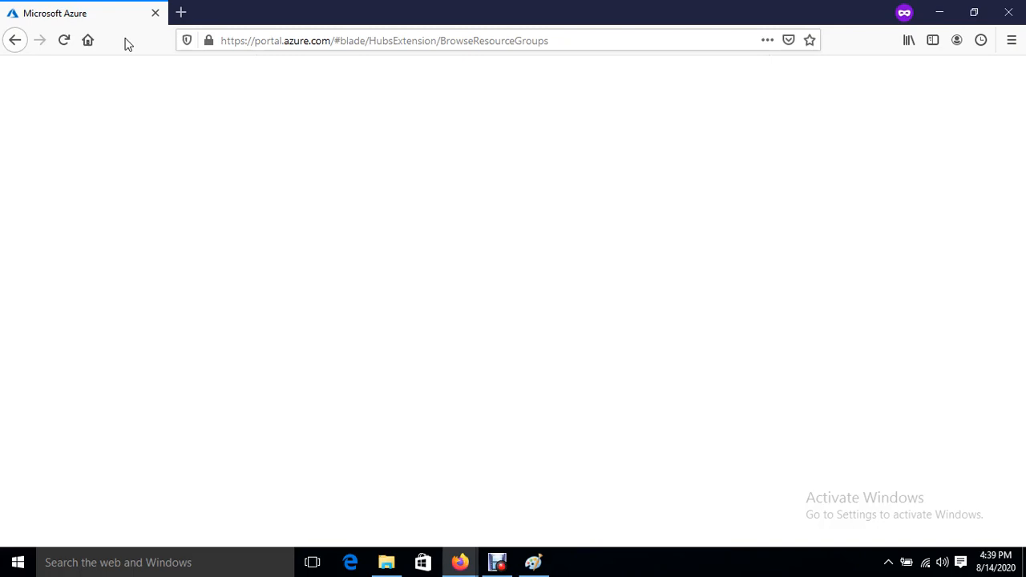
left_click(64, 44)
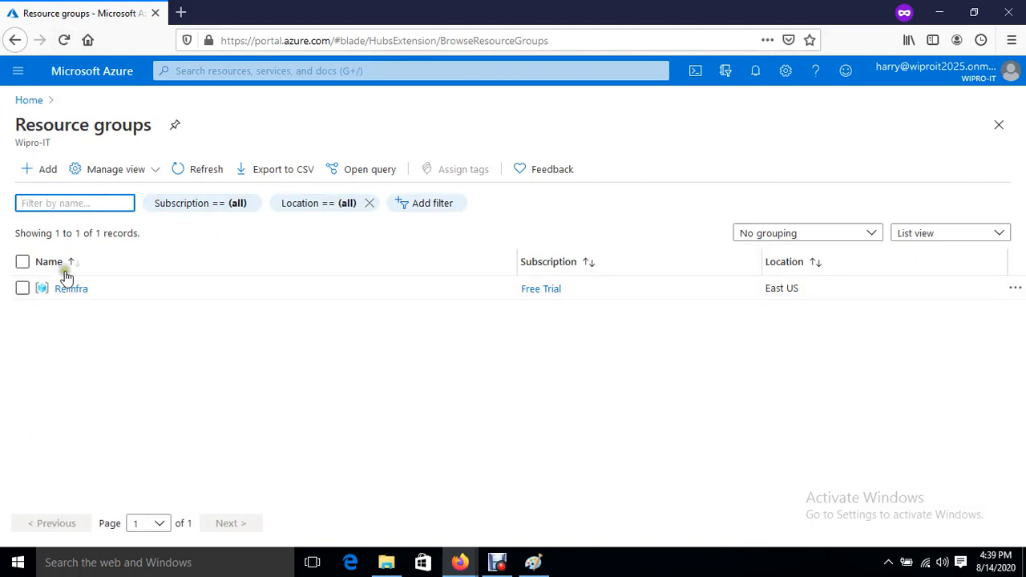
left_click(72, 289)
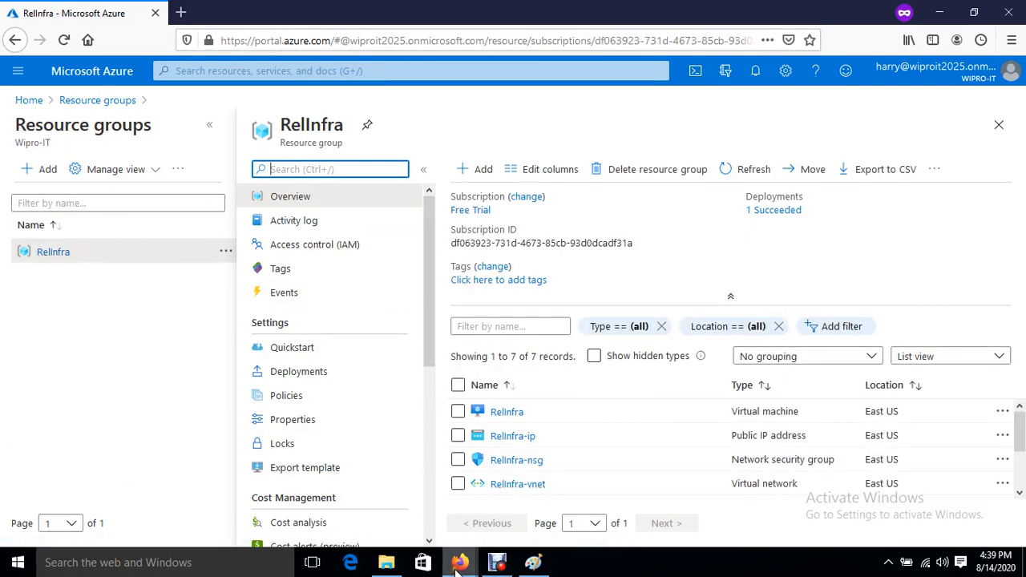
In the administrator's session, try to add a co-administrator on the RelInfra resource group and leave its access control page
mouse_move(459, 564)
left_click(356, 508)
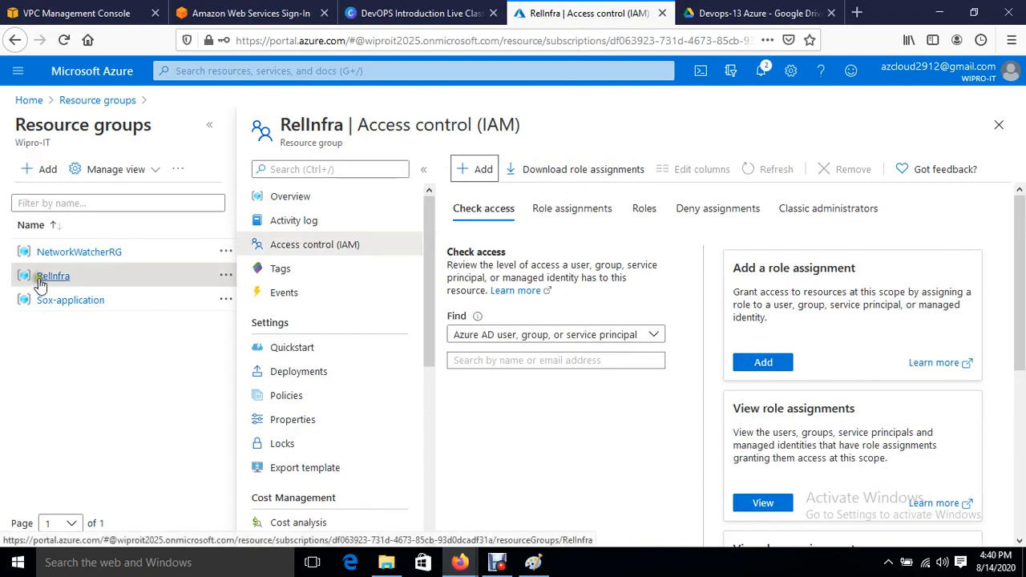
left_click(465, 171)
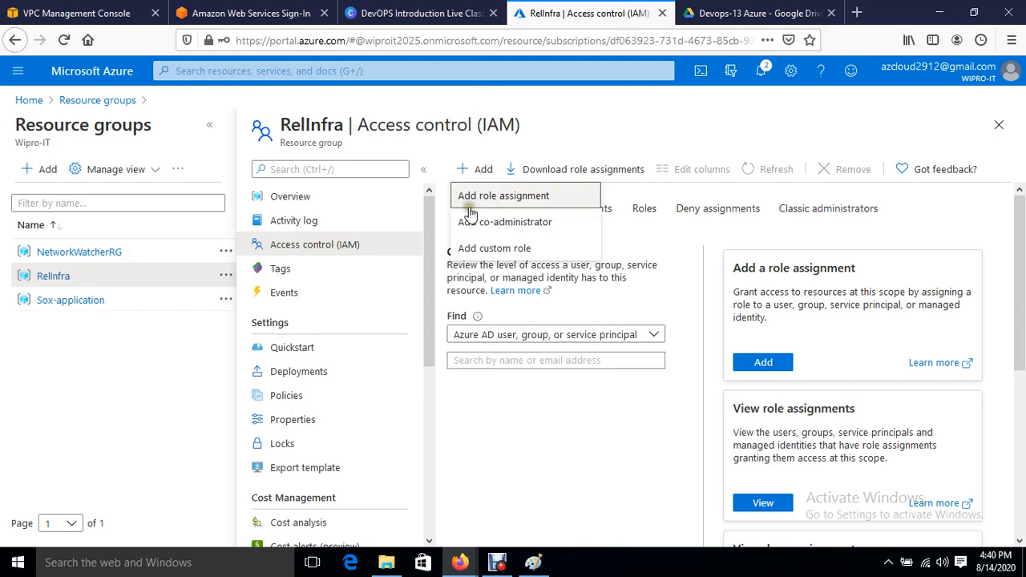
left_click(501, 224)
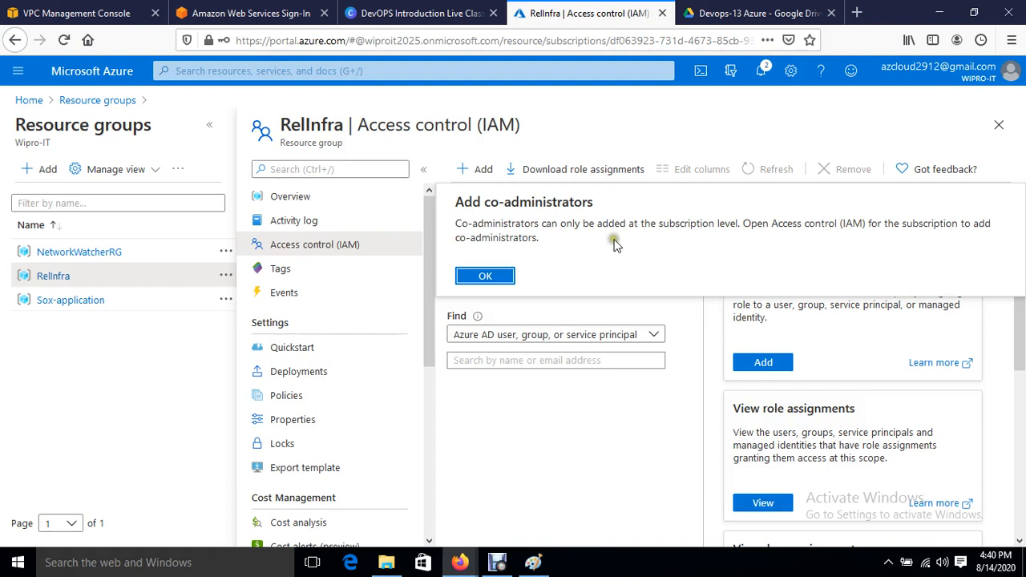
triple_click(500, 236)
left_click(998, 124)
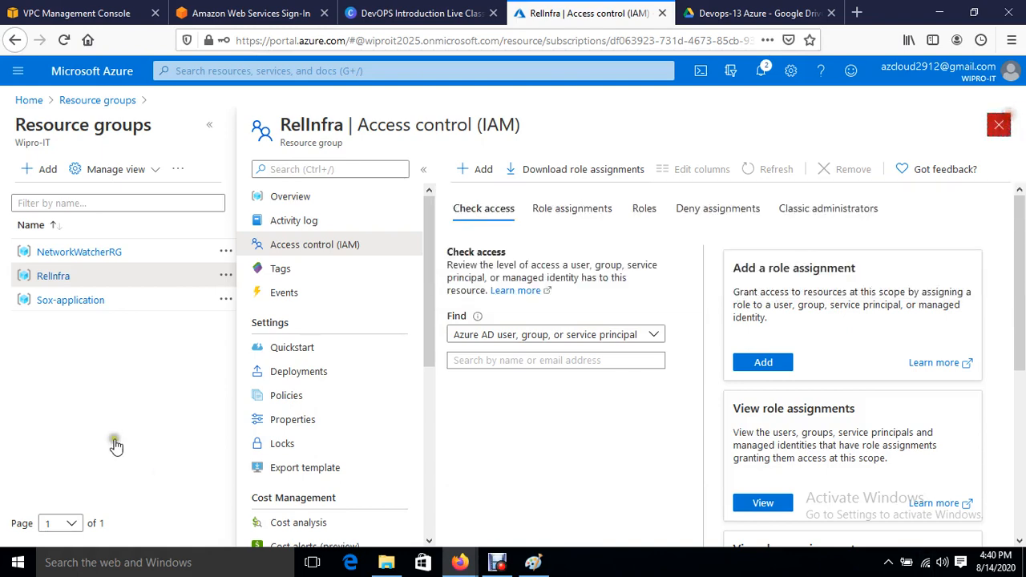
Compare the resource groups available in the administrator's session with those in the new user's session, refreshing the administrator's list
mouse_move(460, 562)
left_click(517, 482)
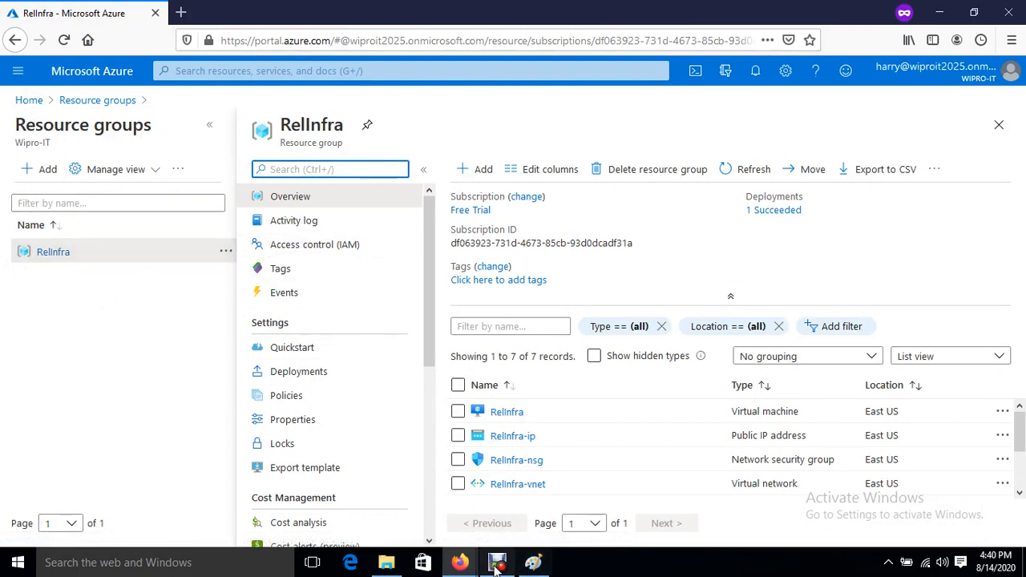
mouse_move(461, 567)
left_click(412, 426)
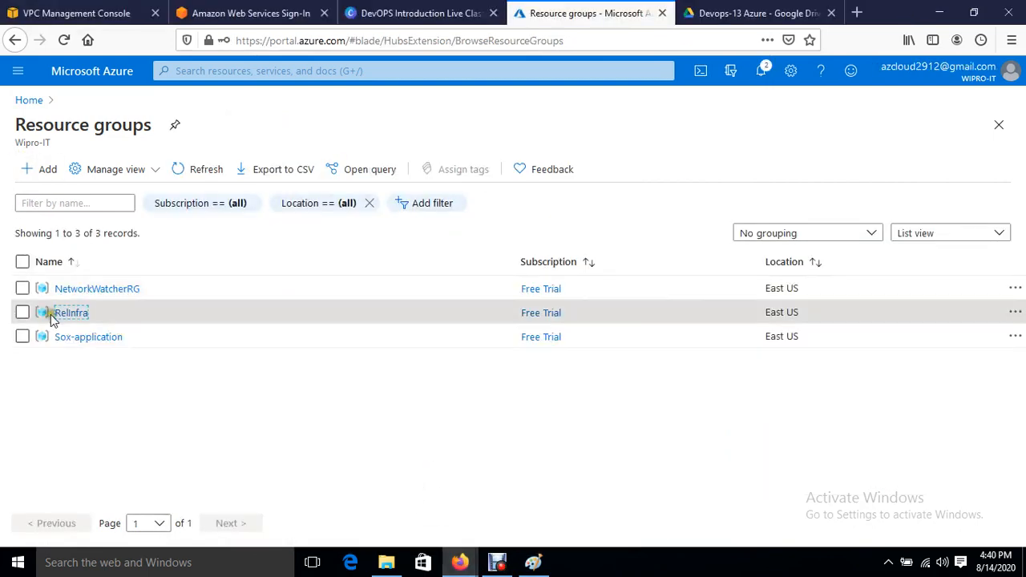
left_click(178, 161)
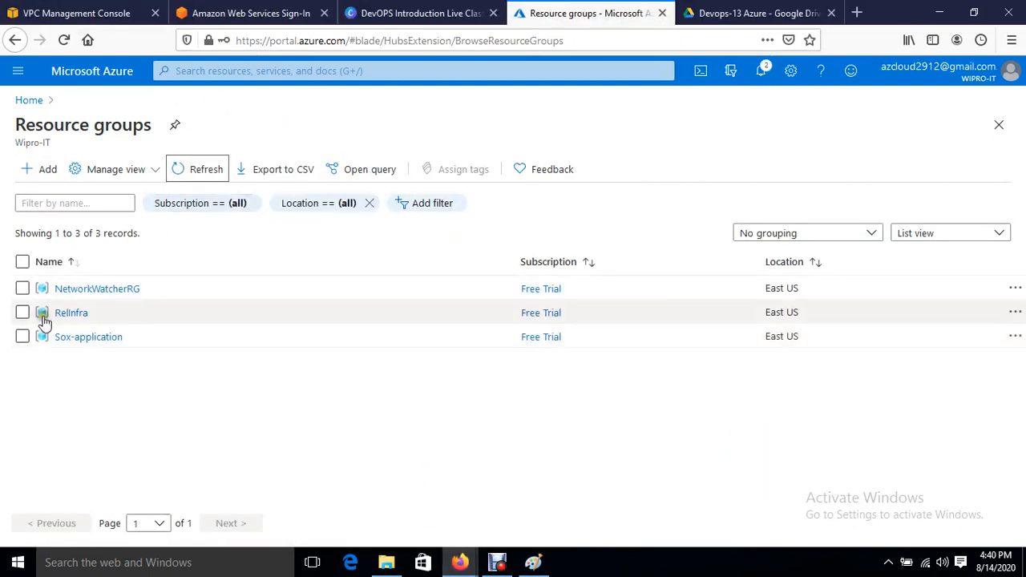
mouse_move(481, 566)
left_click(522, 521)
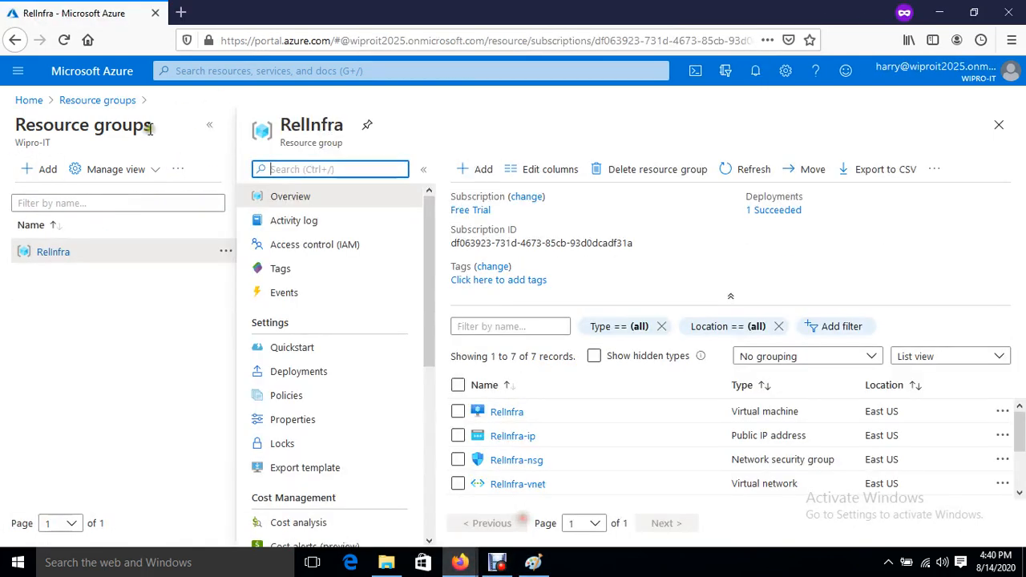
Open the virtual machines list in the new user's session
left_click(18, 71)
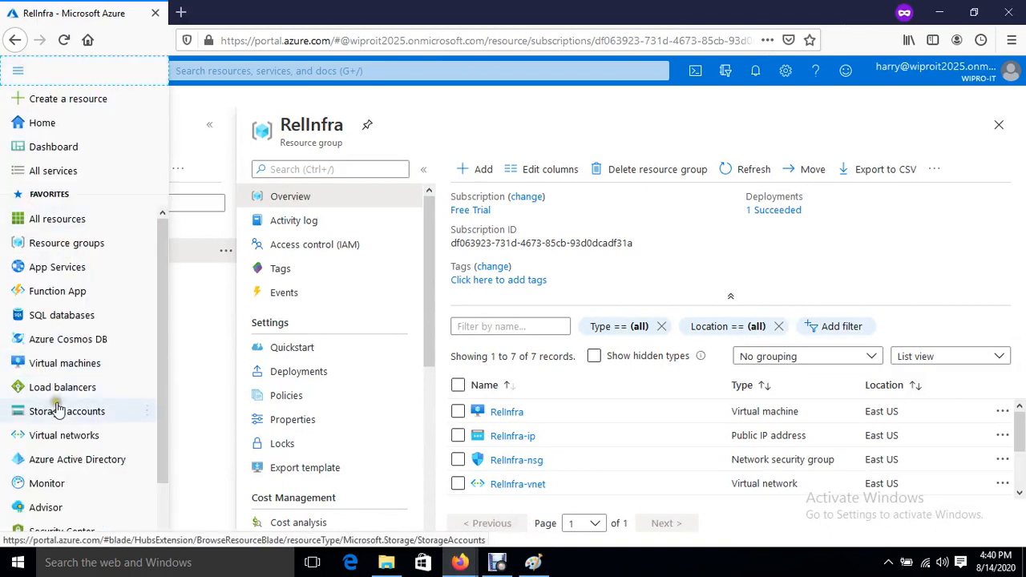
left_click(72, 362)
left_click(498, 563)
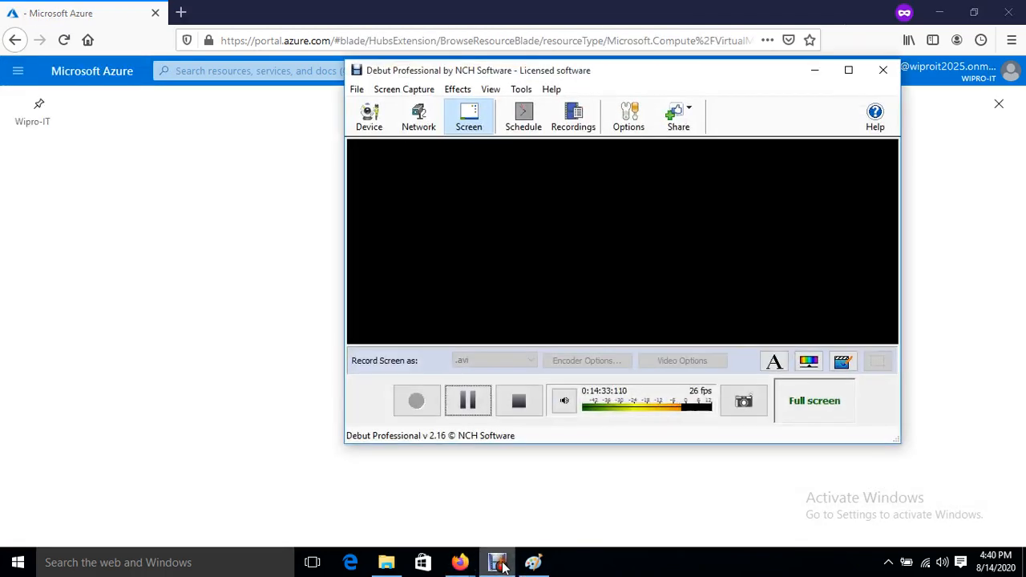
left_click(498, 562)
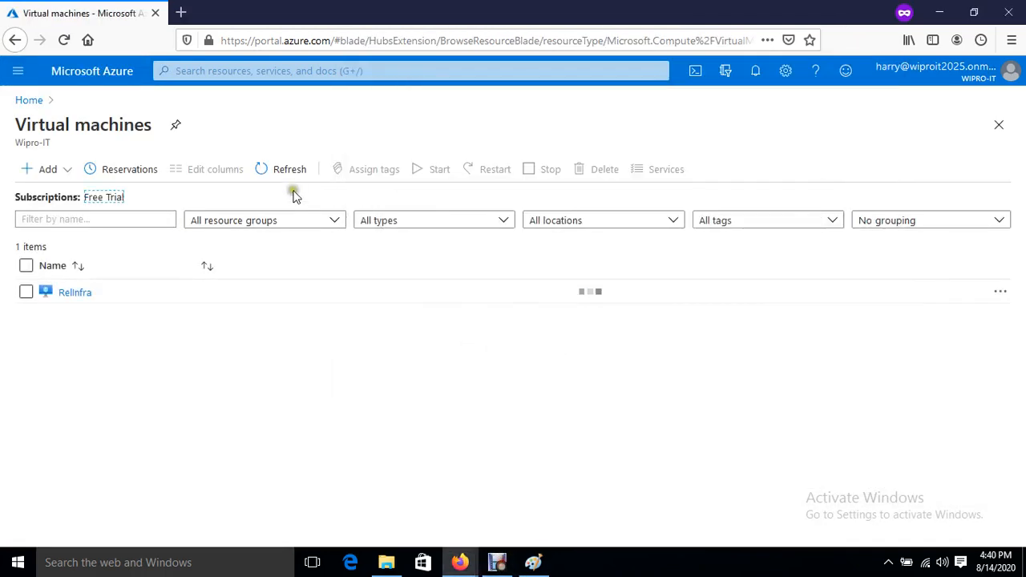
Begin a new virtual machine in the new user's session and check which existing resource groups it can use
left_click(28, 175)
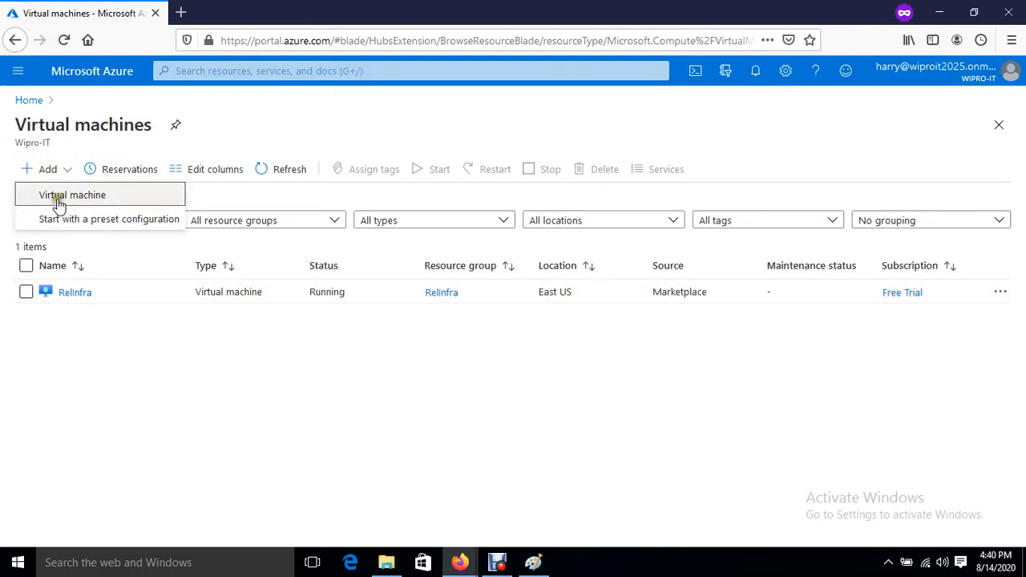
left_click(55, 196)
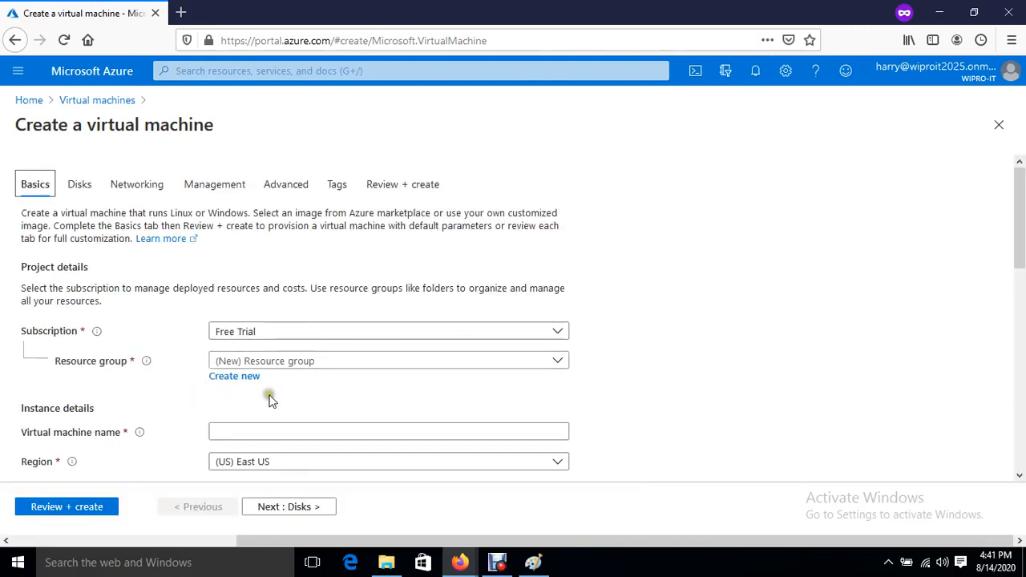
left_click(335, 367)
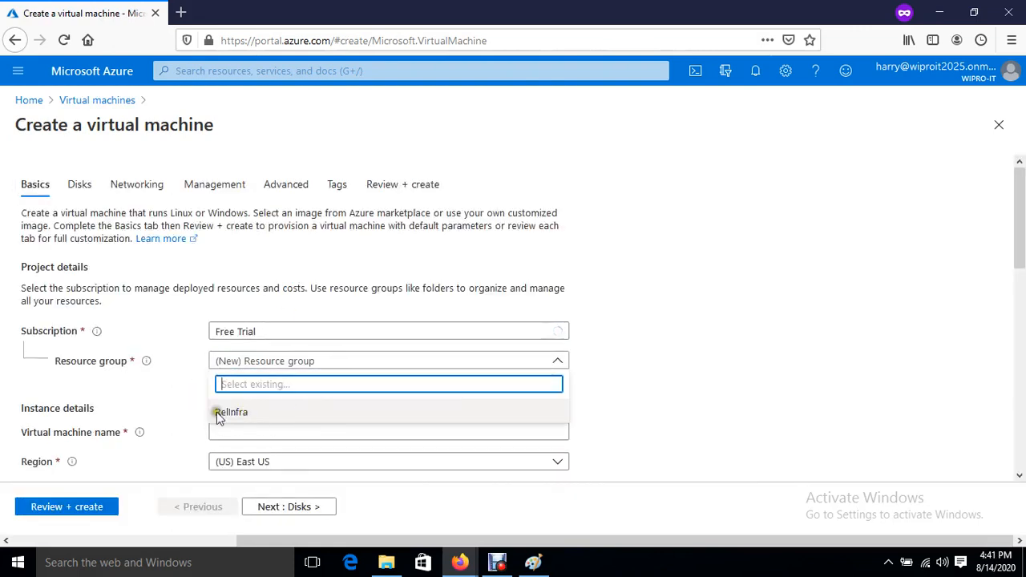
left_click(172, 398)
scroll(417, 382, "down", 2)
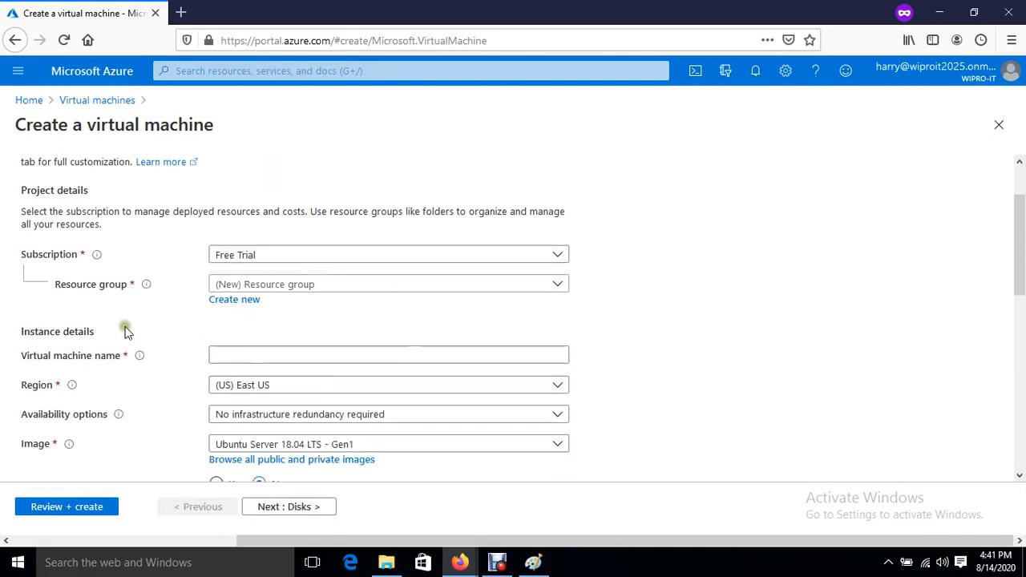
left_click(400, 284)
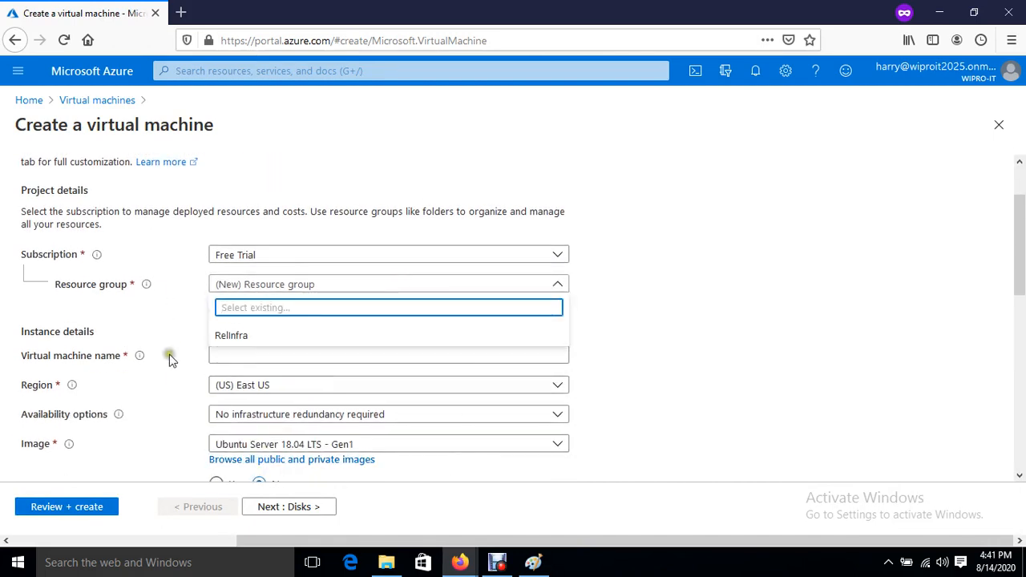
left_click(180, 335)
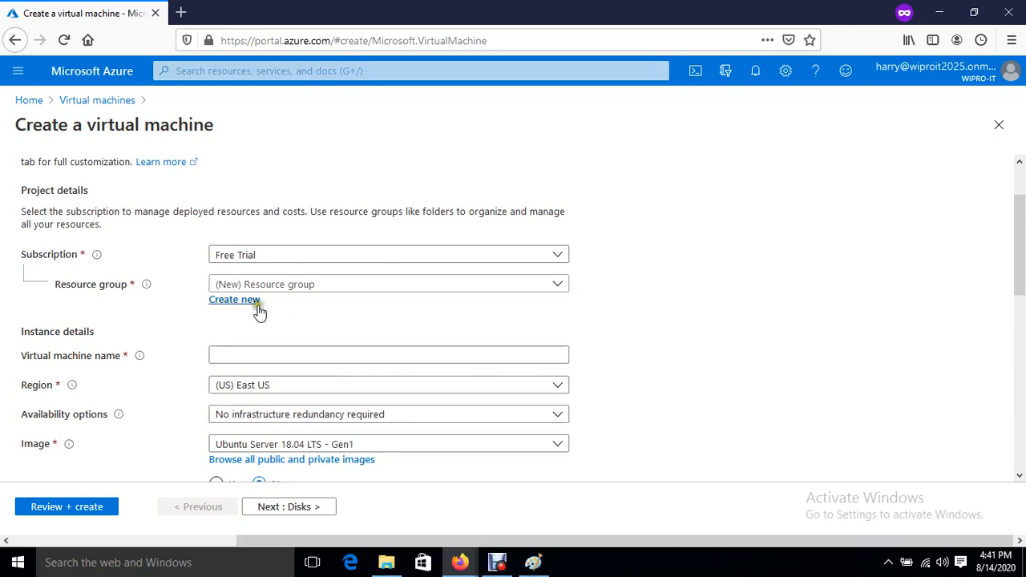
Look at the form for creating a resource group, cancel it, and check the subscription choices, keeping Free Trial
left_click(231, 299)
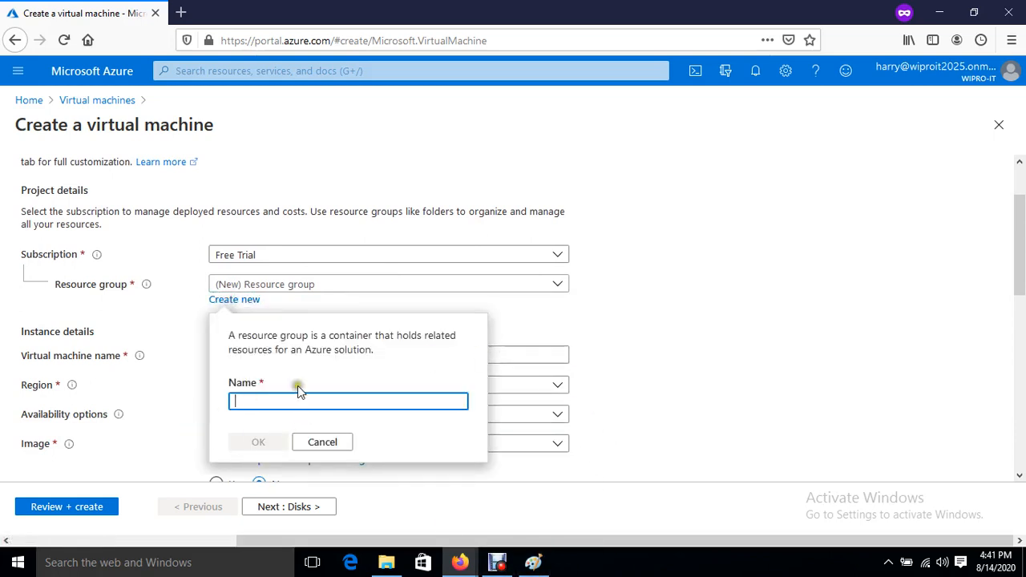
left_click(335, 451)
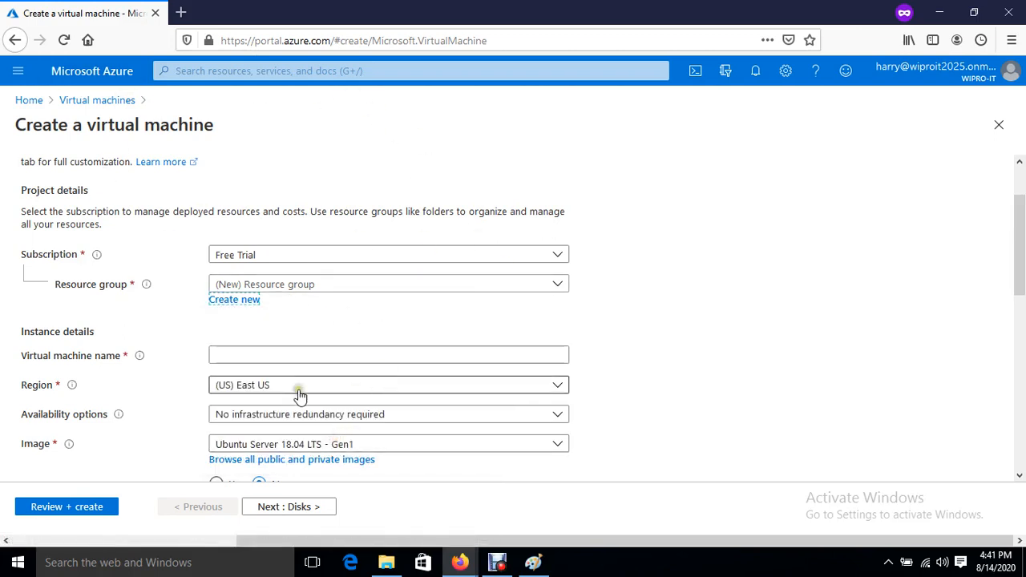
left_click(330, 285)
left_click(312, 261)
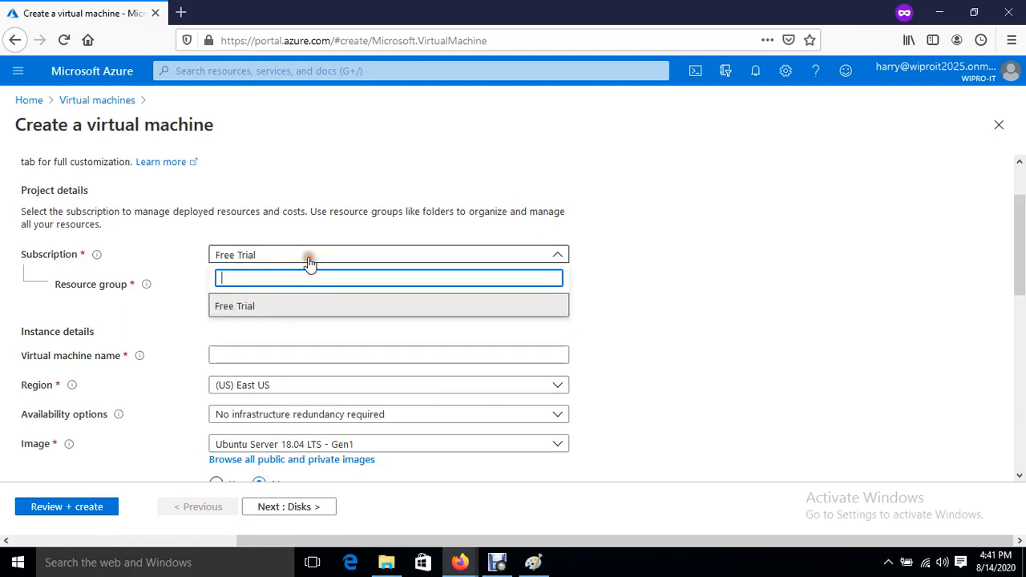
left_click(223, 303)
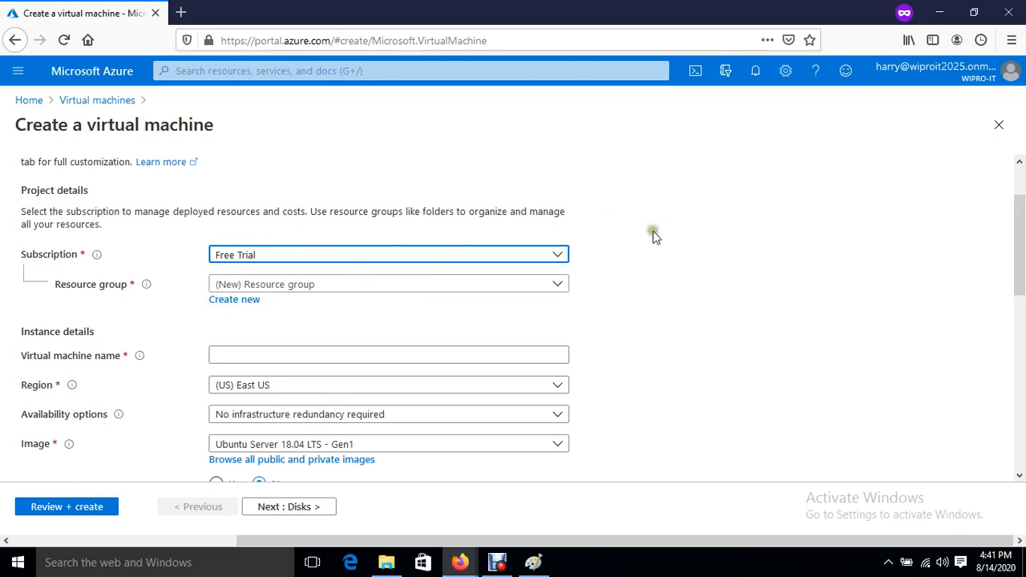
After a glance at the administrator's resource groups, try to create a resource group named RelPower for the new user's virtual machine
mouse_move(459, 562)
left_click(391, 492)
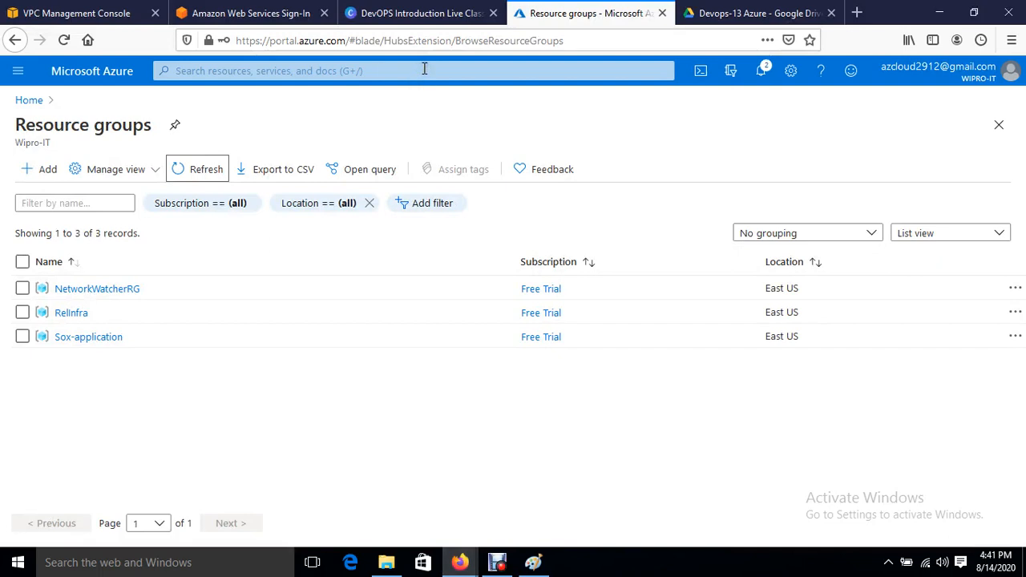
mouse_move(459, 562)
left_click(519, 510)
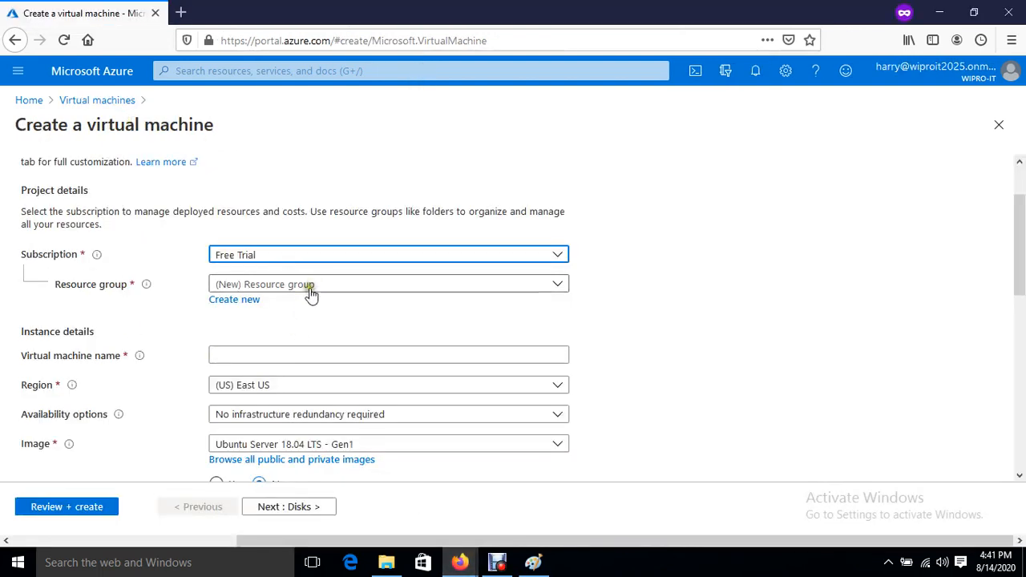
left_click(240, 300)
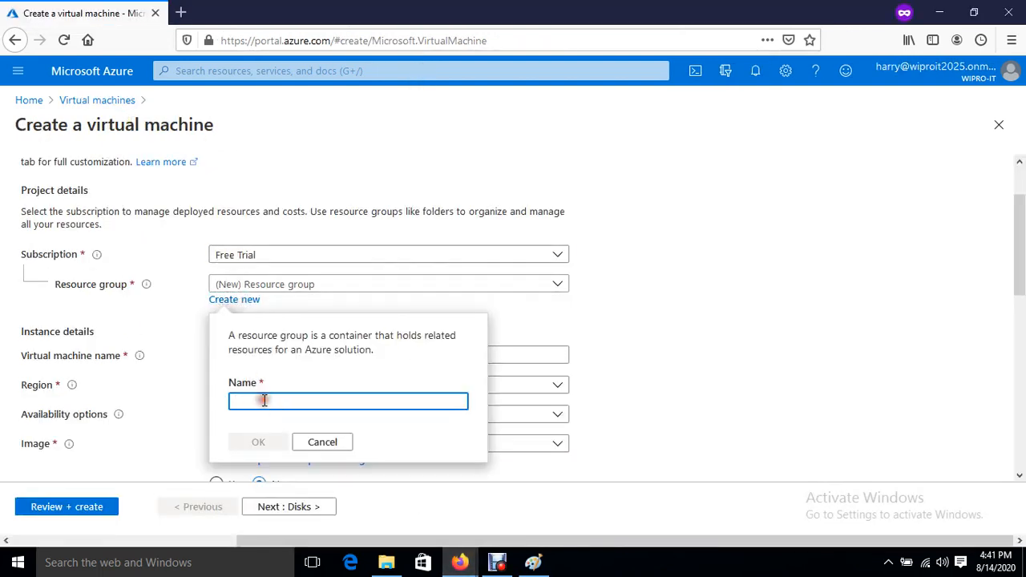
type("RelPower")
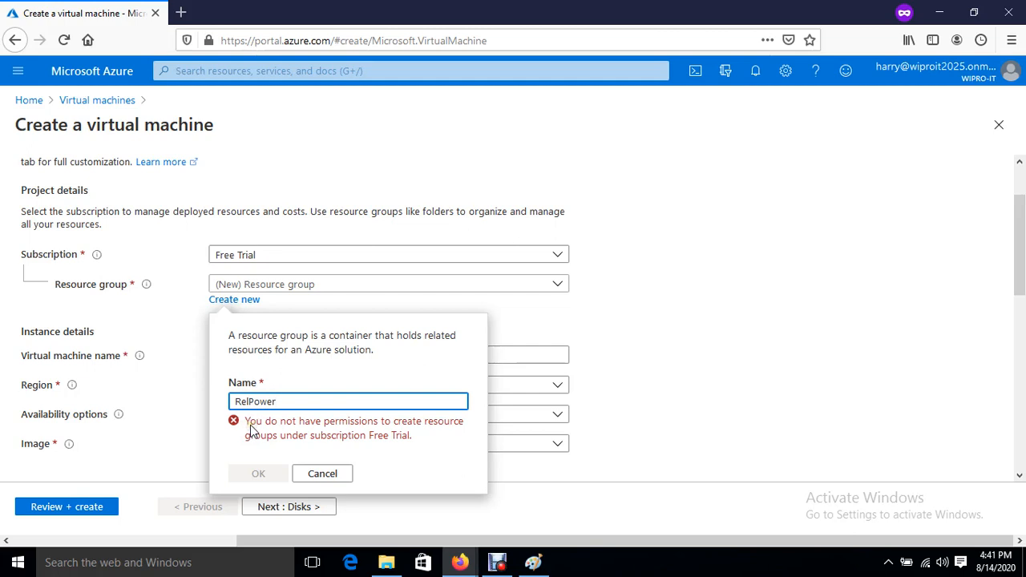
left_click(330, 469)
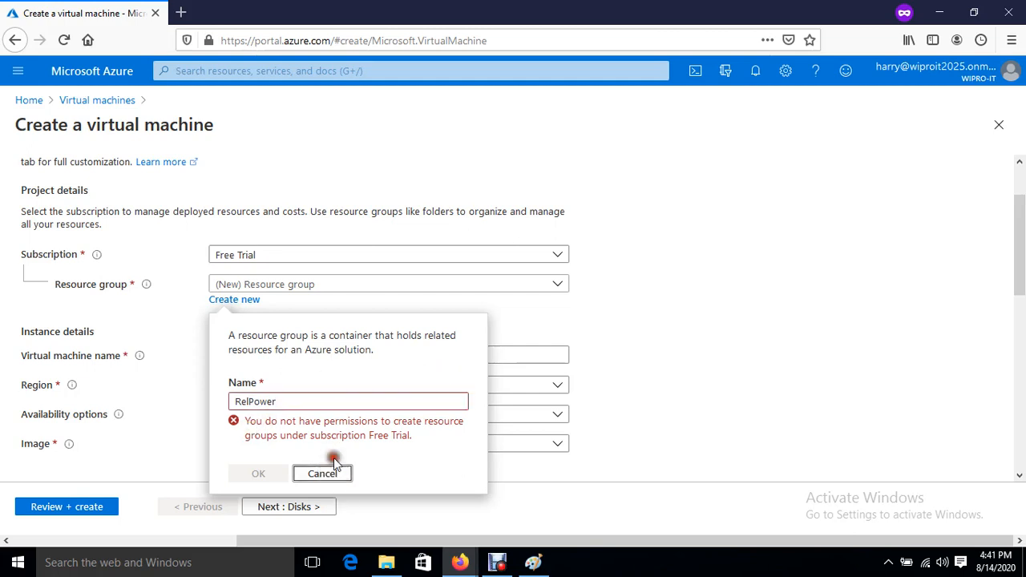
In the administrator's session, find the subscriptions and open access control for the Free Trial subscription
left_click(461, 560)
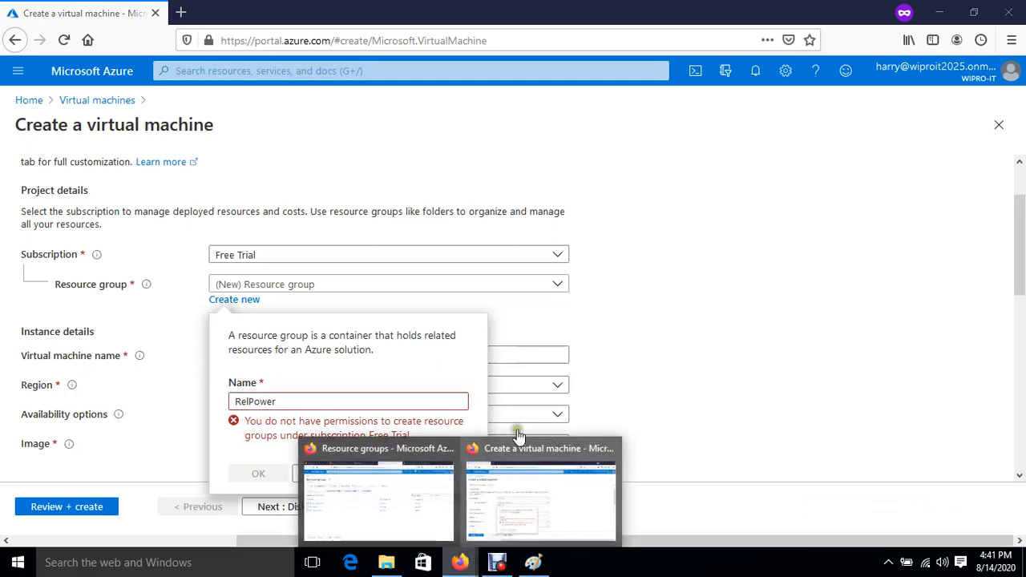
left_click(340, 517)
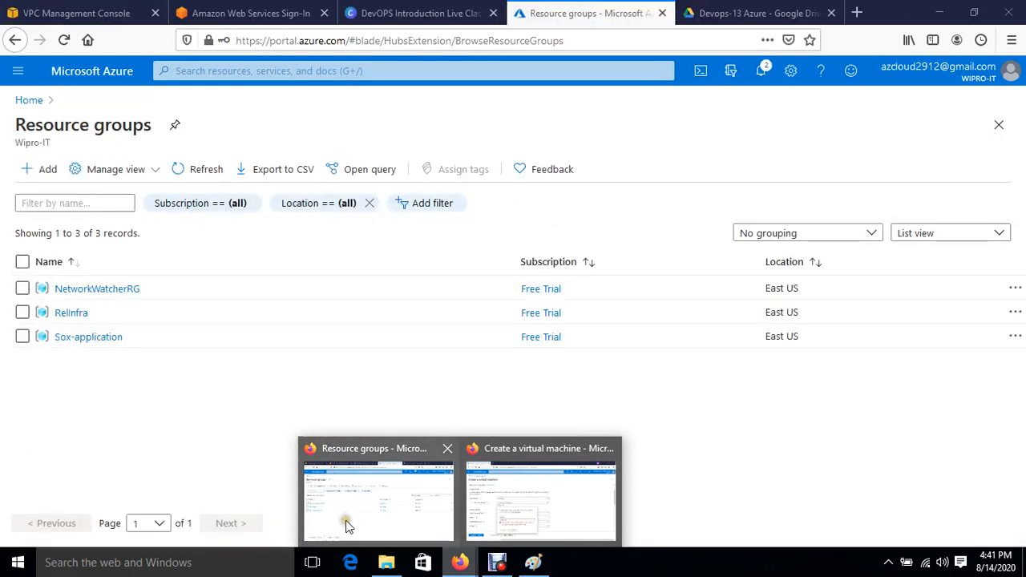
left_click(341, 518)
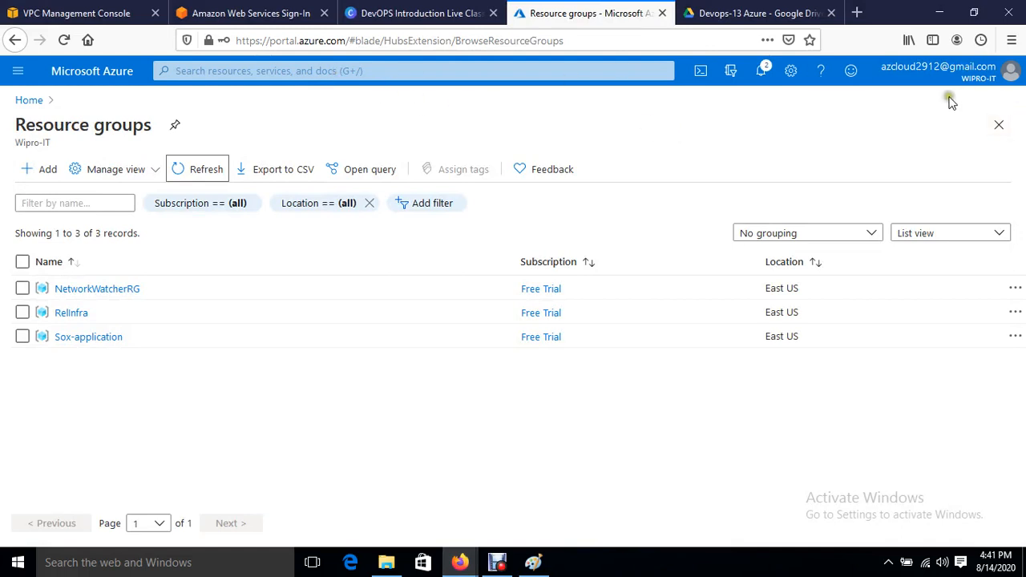
left_click(387, 71)
type("sub")
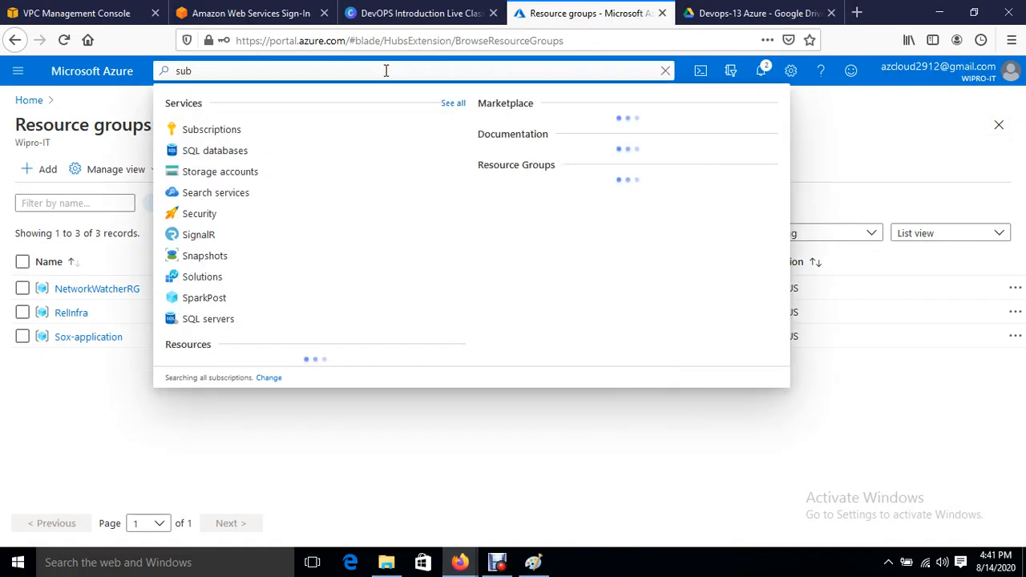
left_click(205, 129)
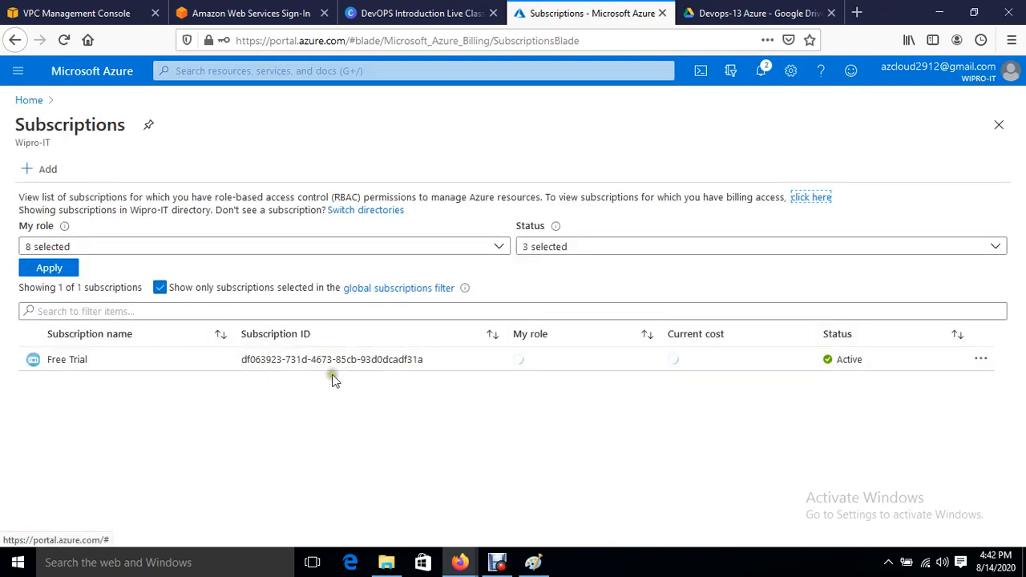
left_click(347, 367)
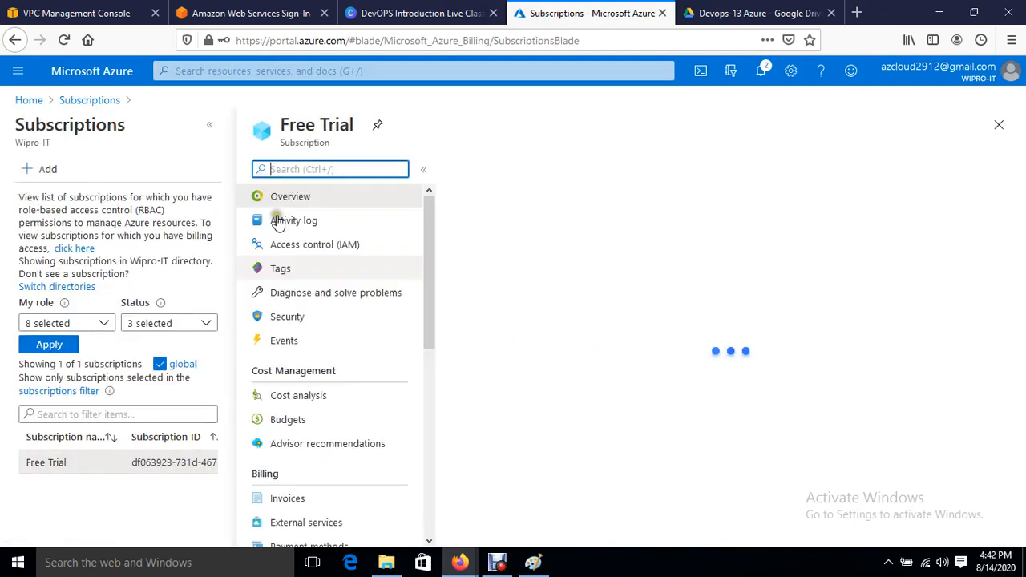
left_click(338, 243)
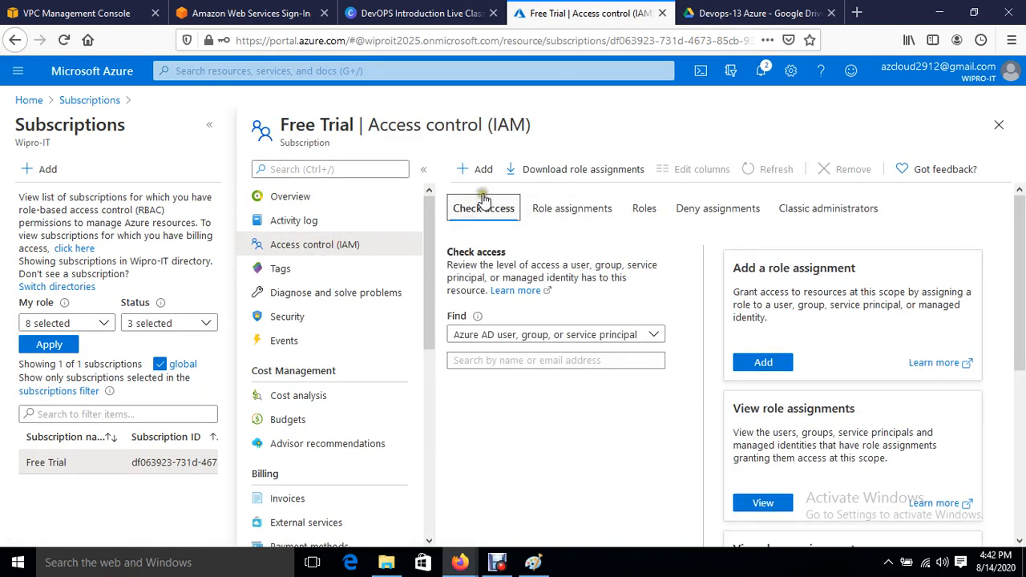
Add the new user as a co-administrator of the Free Trial subscription
left_click(471, 171)
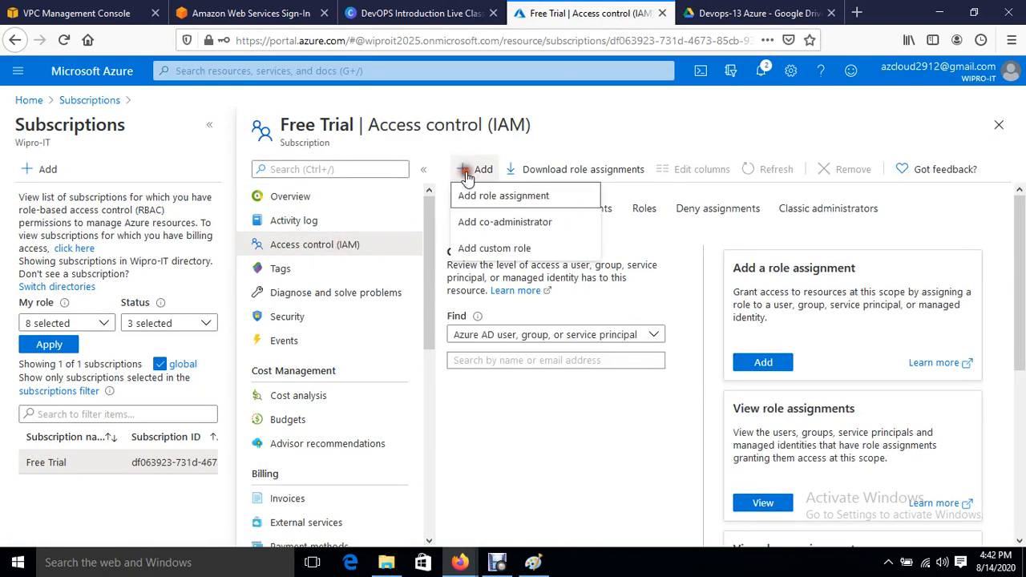
left_click(521, 218)
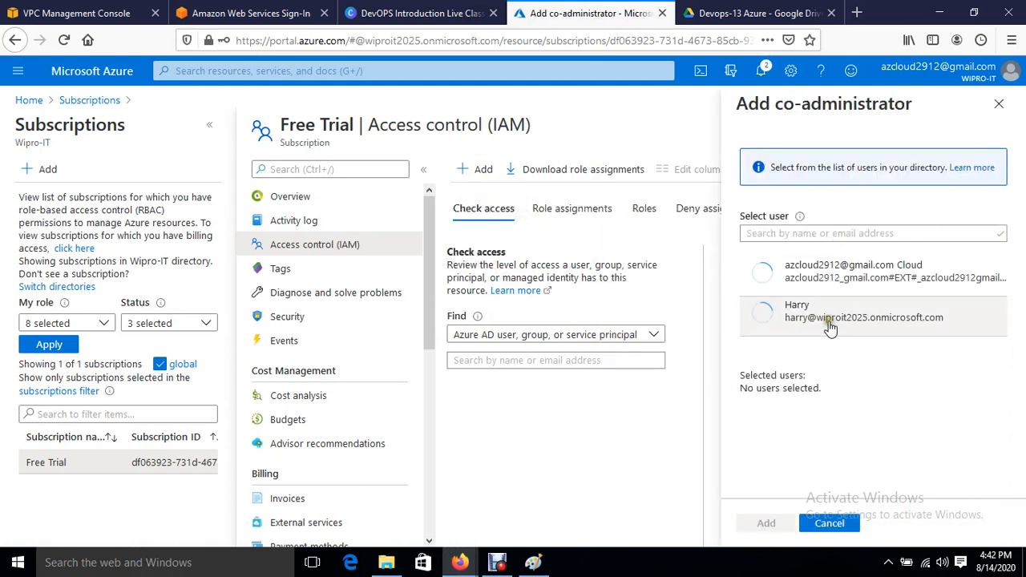
left_click(830, 321)
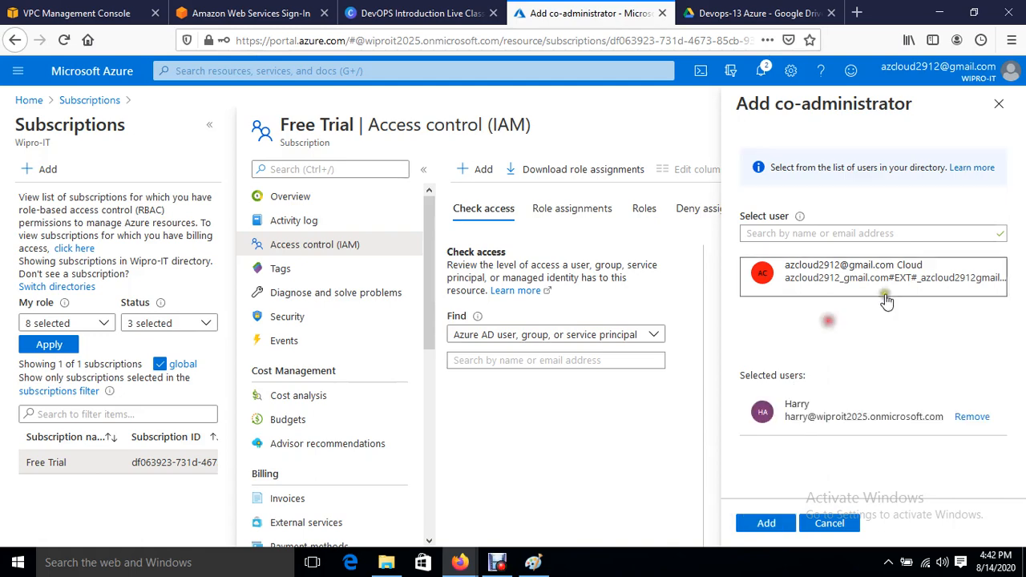
left_click(766, 523)
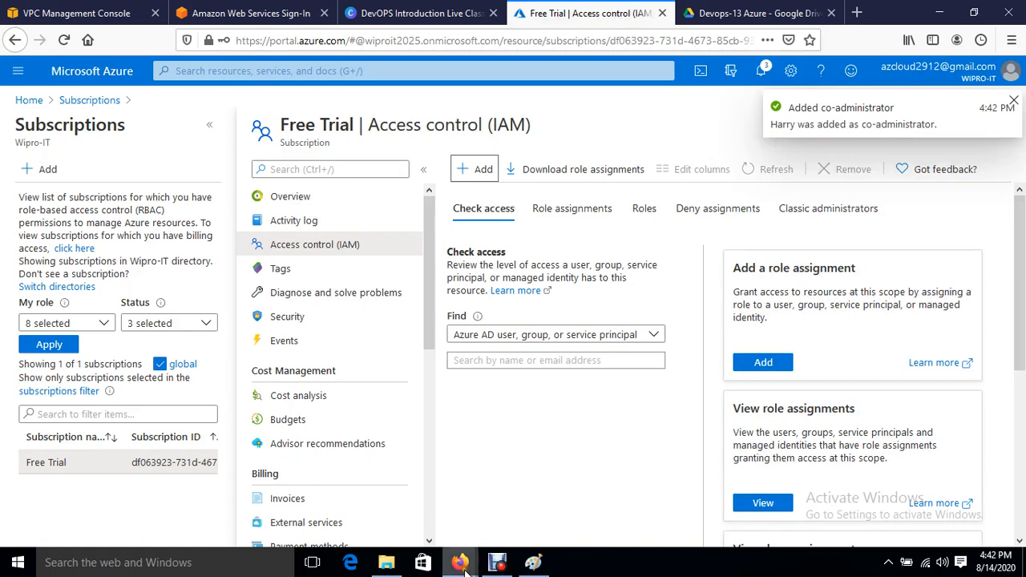
Reload the virtual machine creation page in the new user's session and recheck which resource groups it offers
mouse_move(460, 562)
left_click(545, 485)
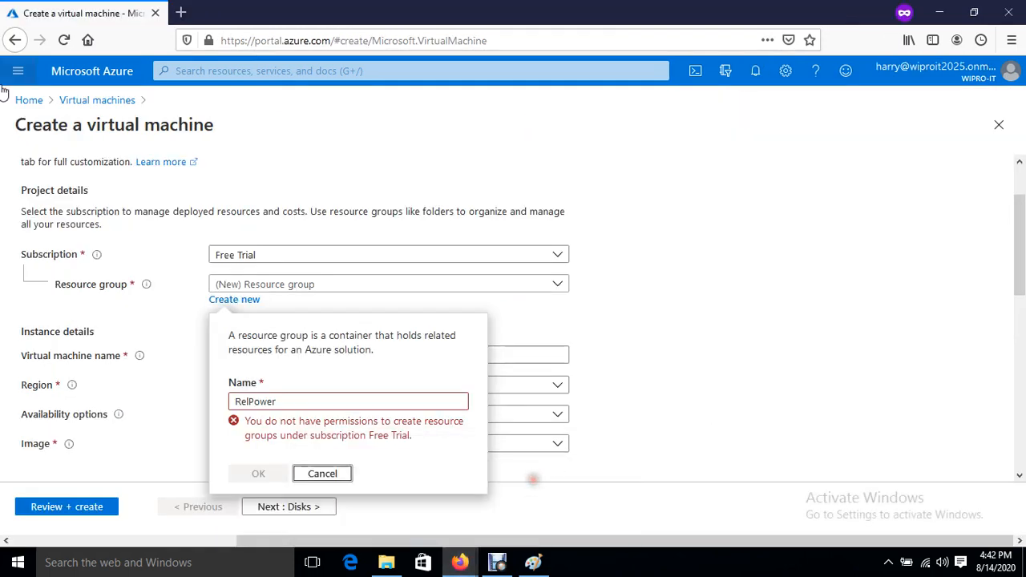
left_click(65, 43)
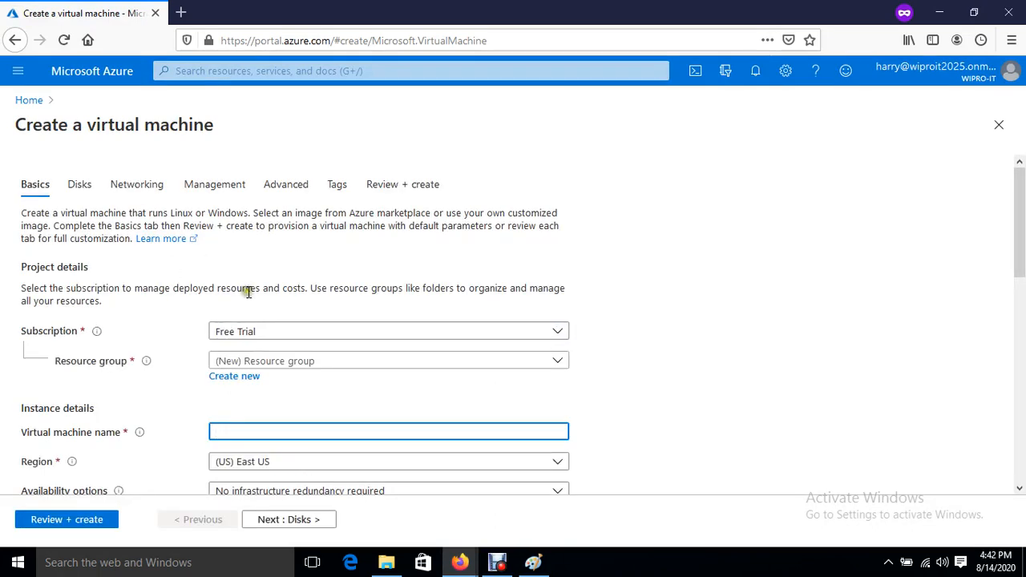
left_click(295, 361)
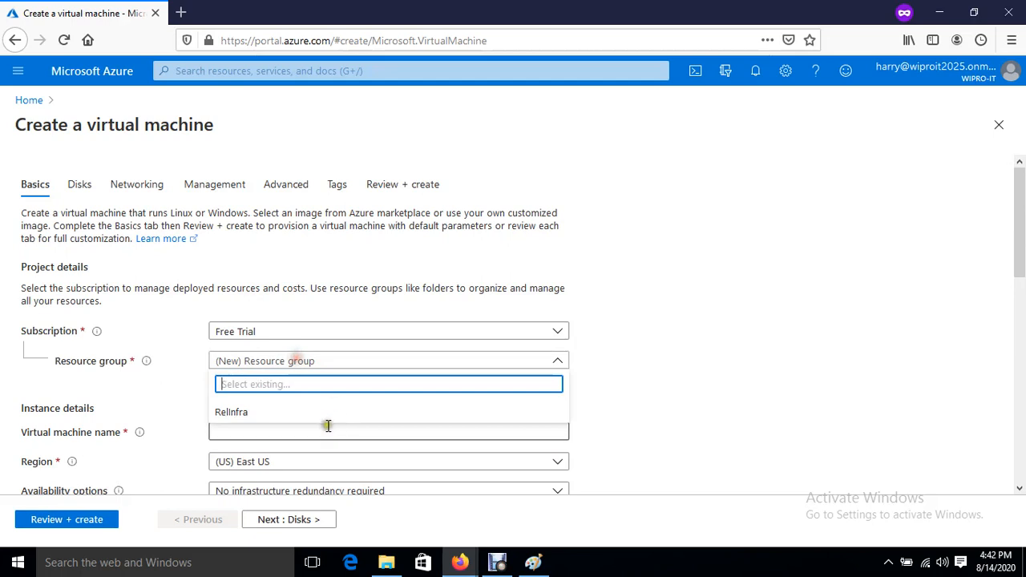
left_click(90, 72)
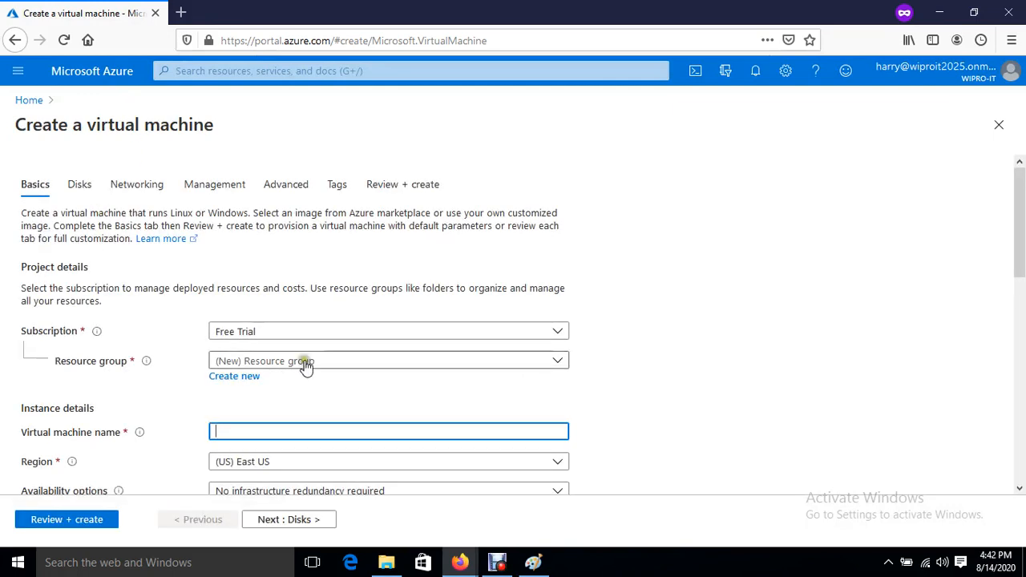
left_click(305, 361)
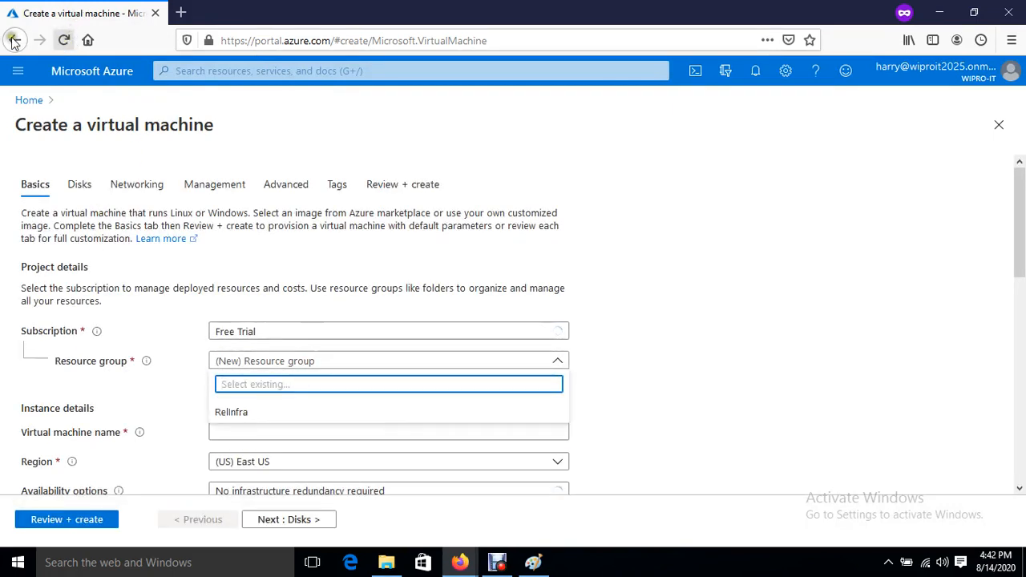
Open the new user's resource groups list and fill in a new resource group named repower under Free Trial
left_click(16, 71)
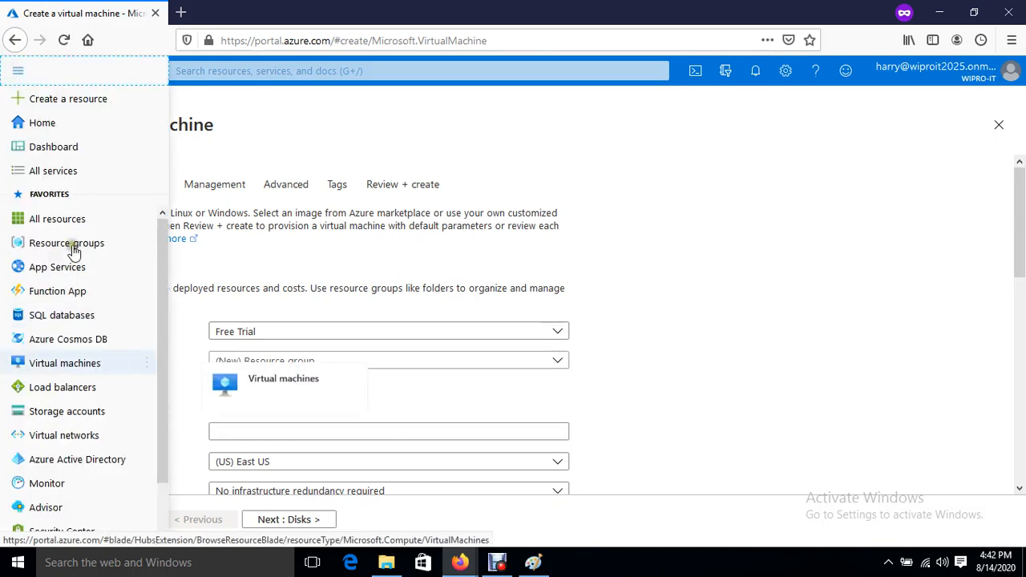
left_click(72, 244)
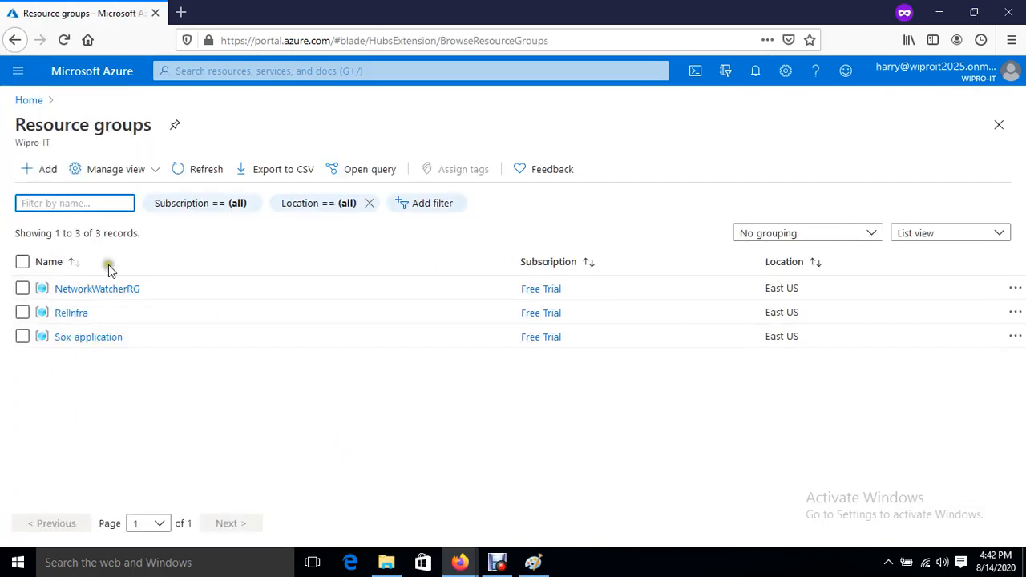
left_click(40, 169)
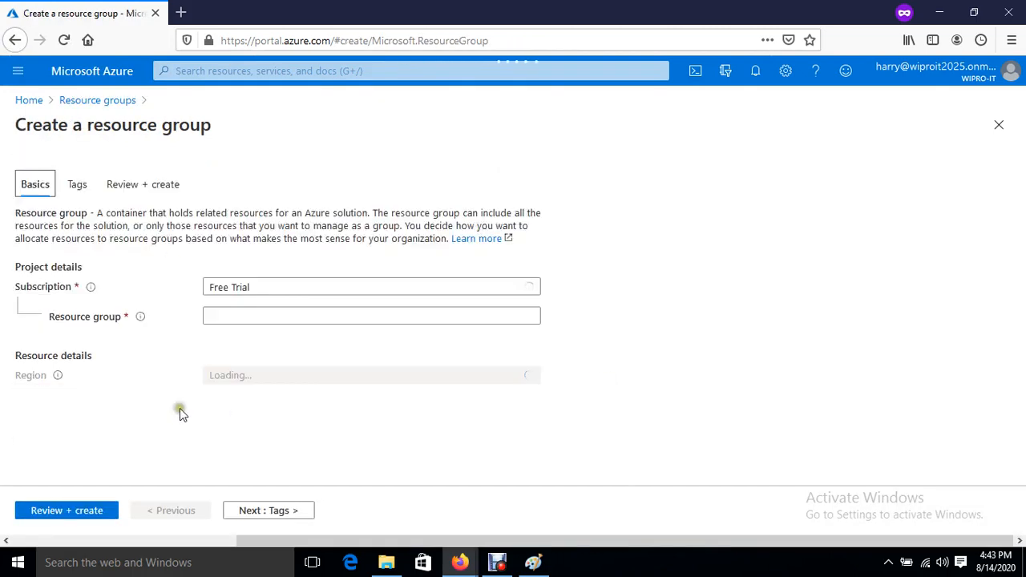
left_click(272, 315)
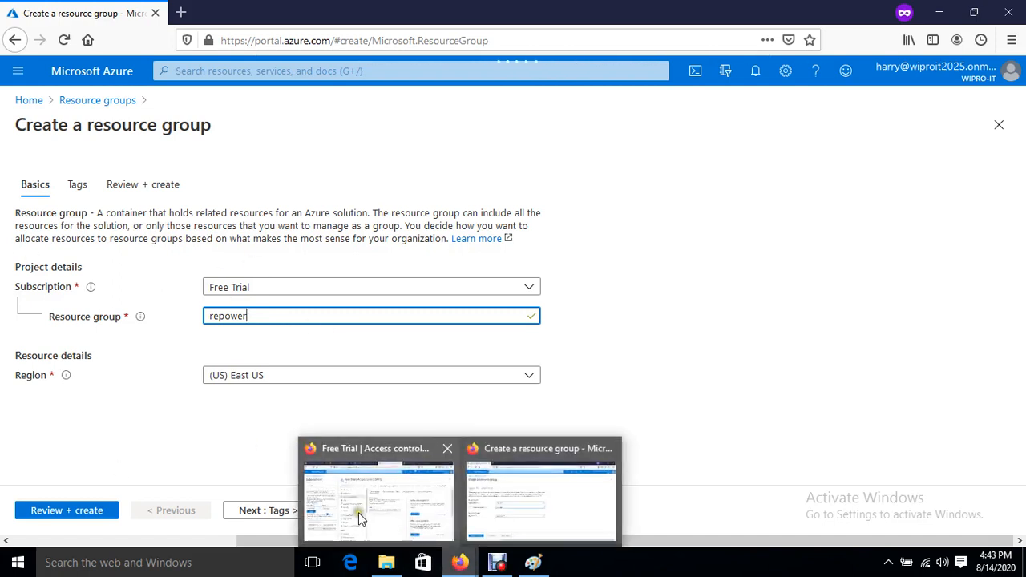
Return to the administrator's session and close the Free Trial subscription's access control page
left_click(359, 512)
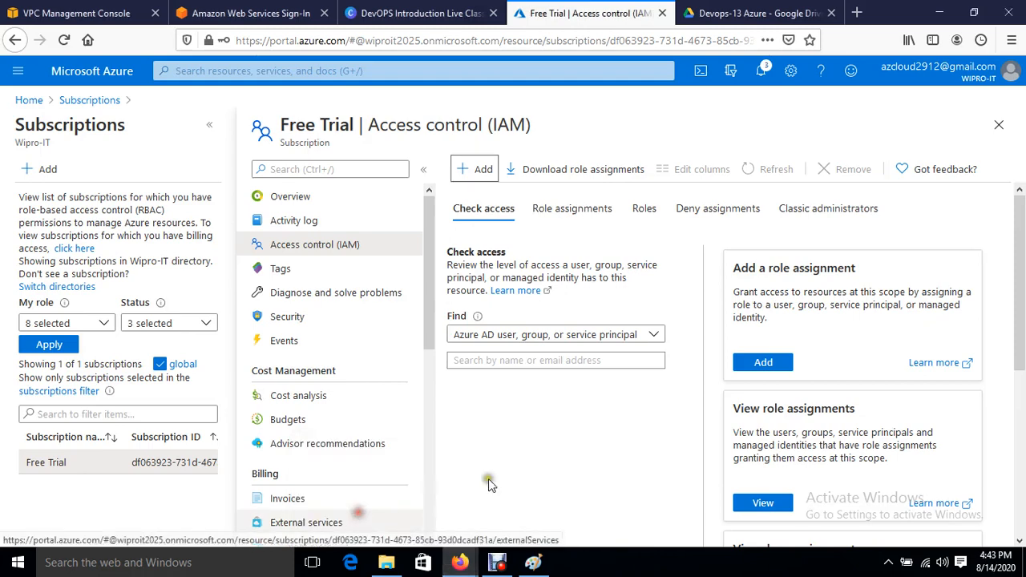
left_click(999, 125)
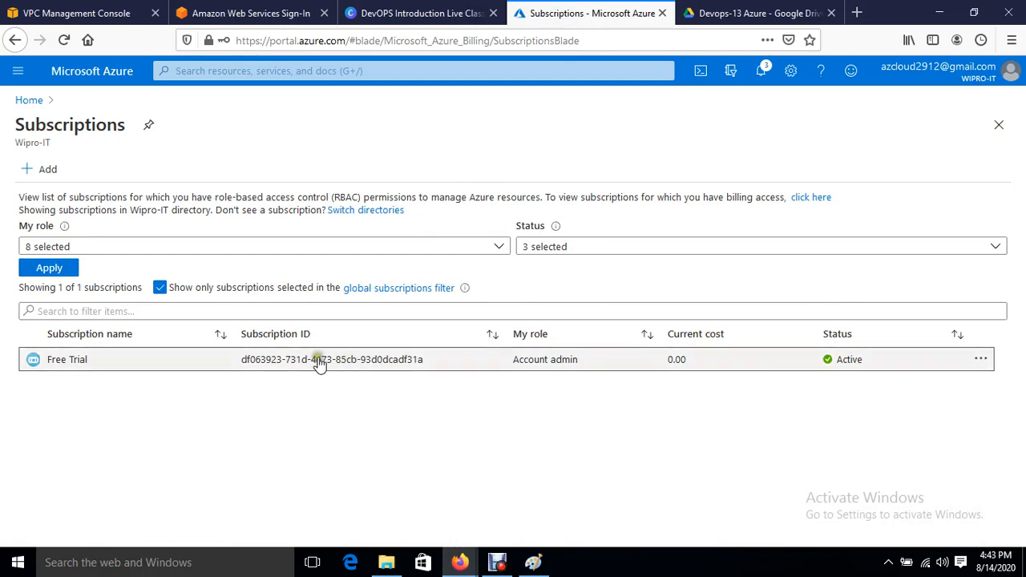
left_click(498, 564)
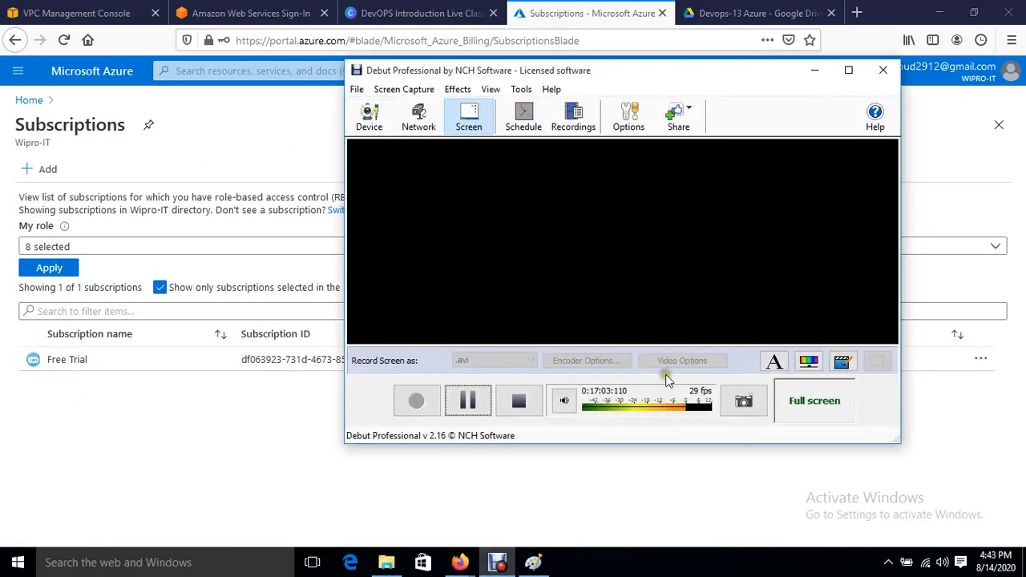
left_click_drag(607, 74, 526, 121)
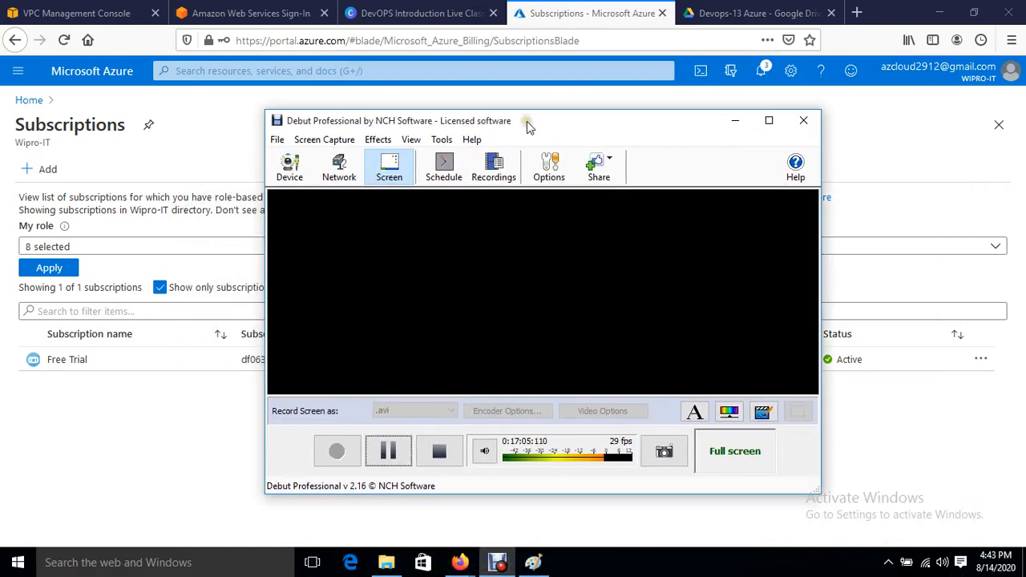